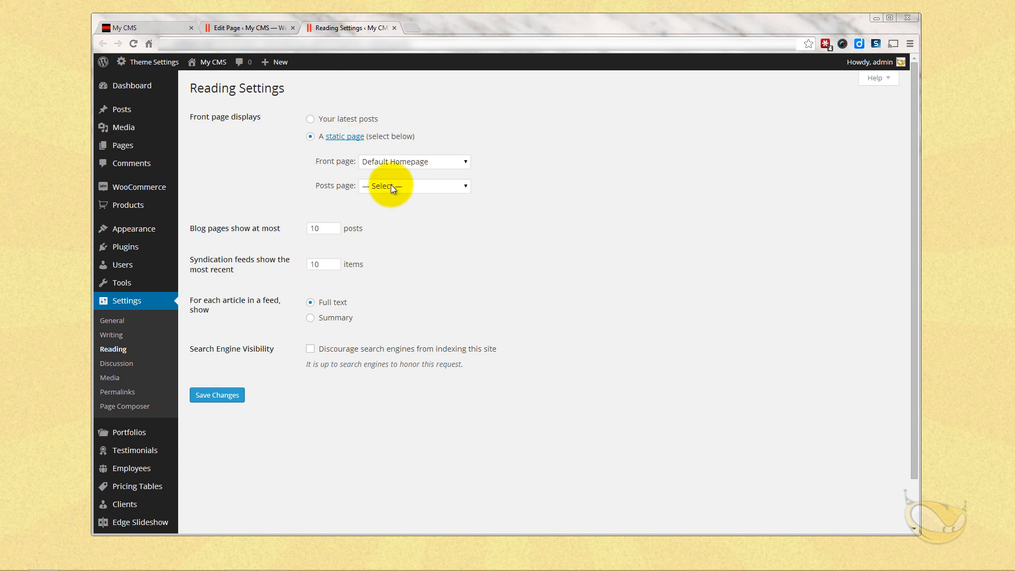
- Set the static front page to A New Home and save the reading settings
click(394, 165)
scroll(411, 198, up, 3)
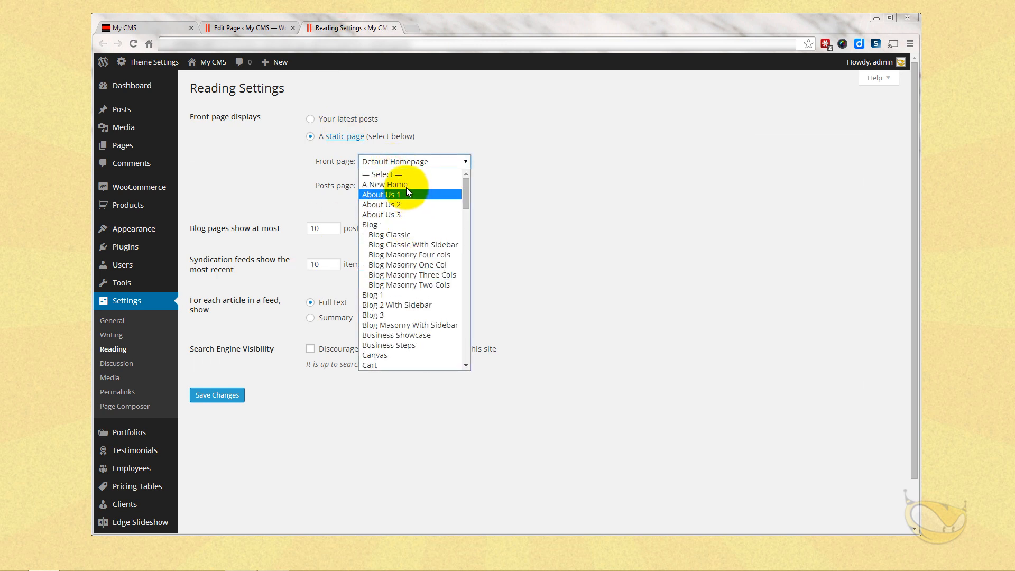
click(406, 187)
click(214, 394)
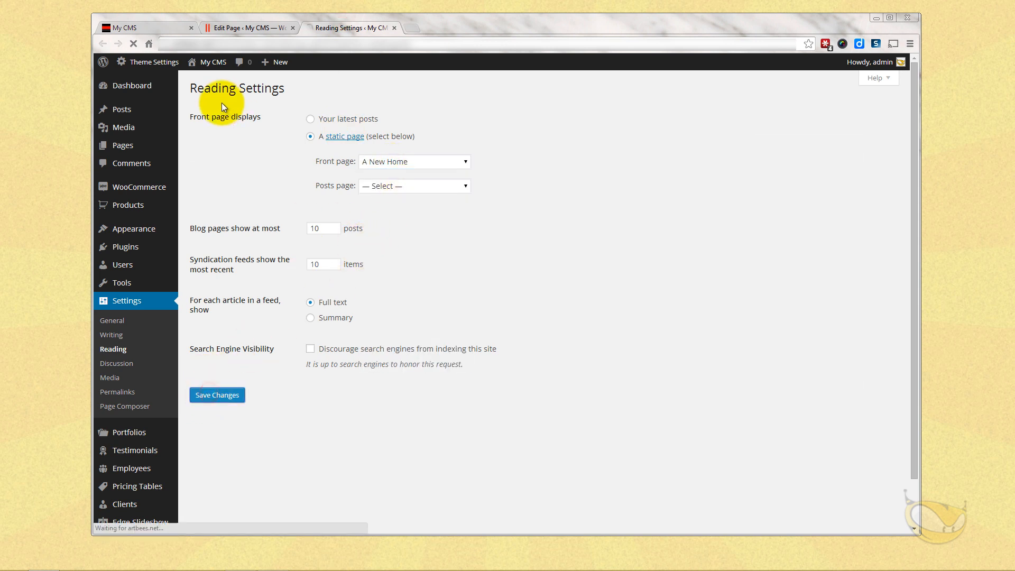
- Reload the live site to check its new front page, and close the Reading Settings page
click(140, 28)
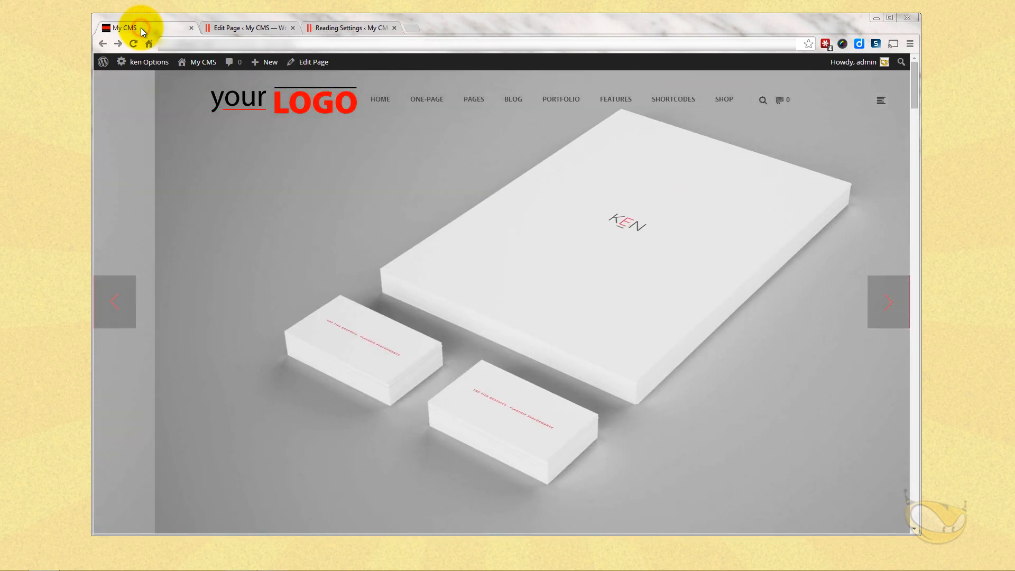
click(135, 45)
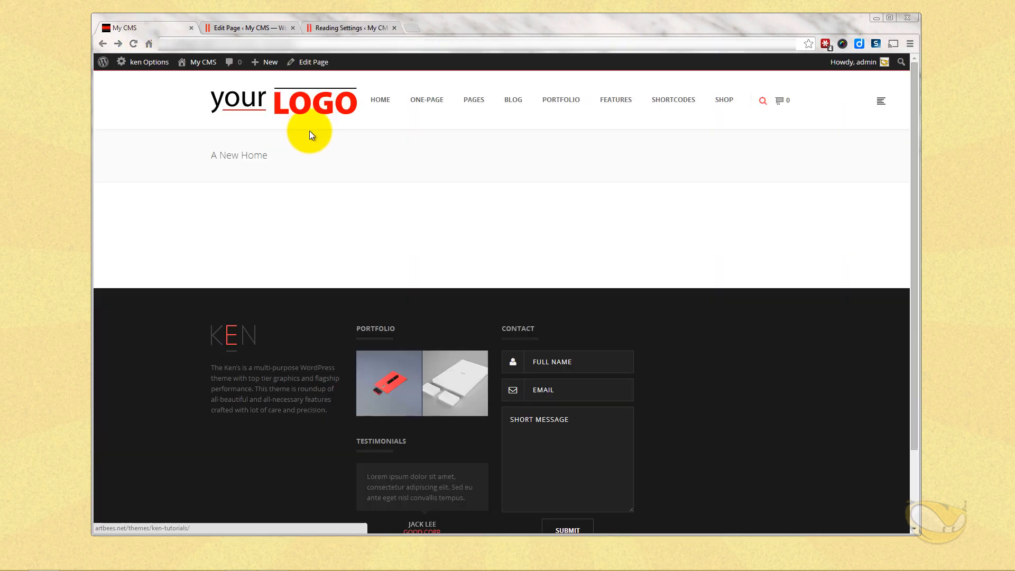
click(382, 27)
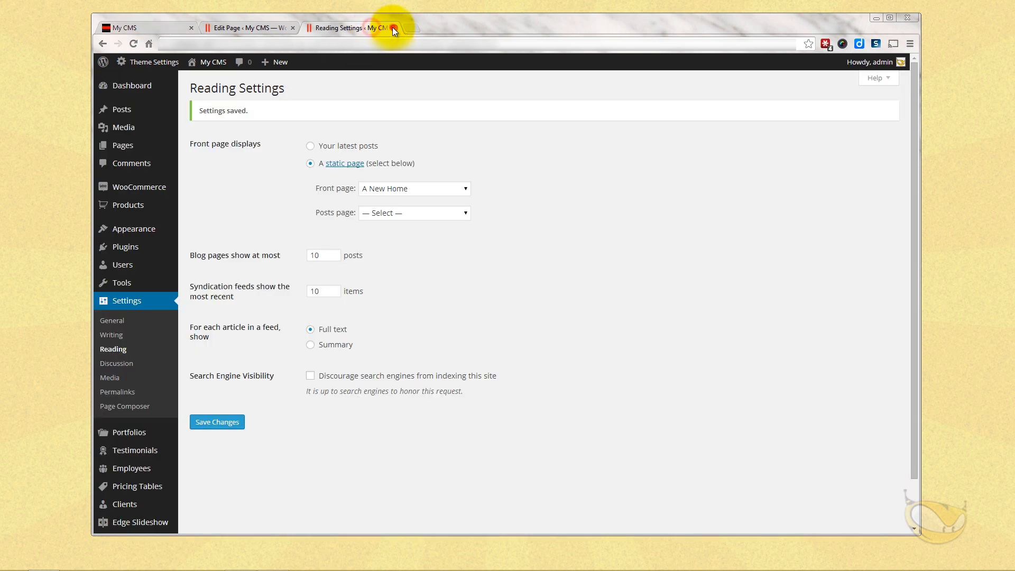
click(392, 27)
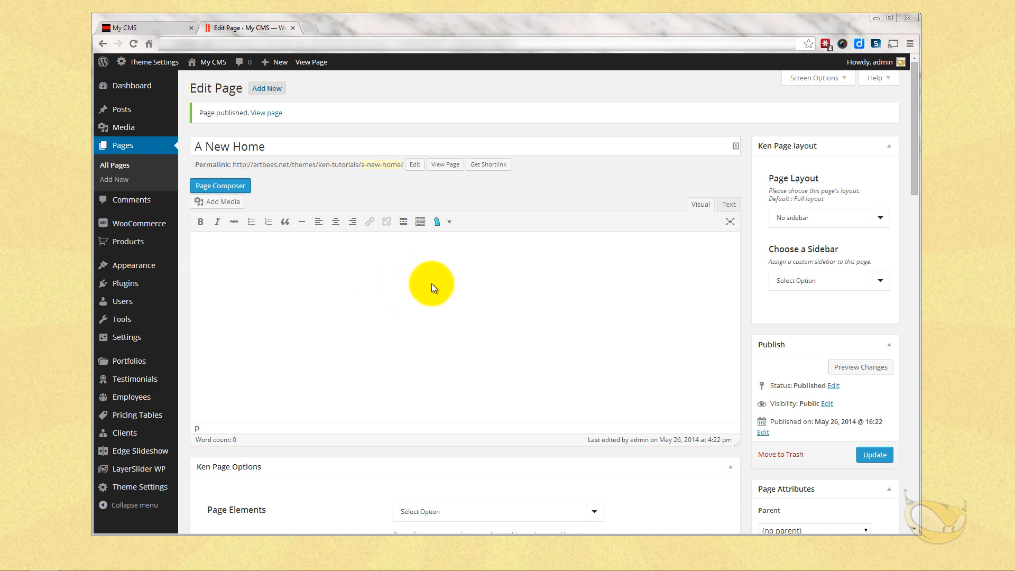
scroll(432, 285, down, 1)
scroll(465, 288, up, 1)
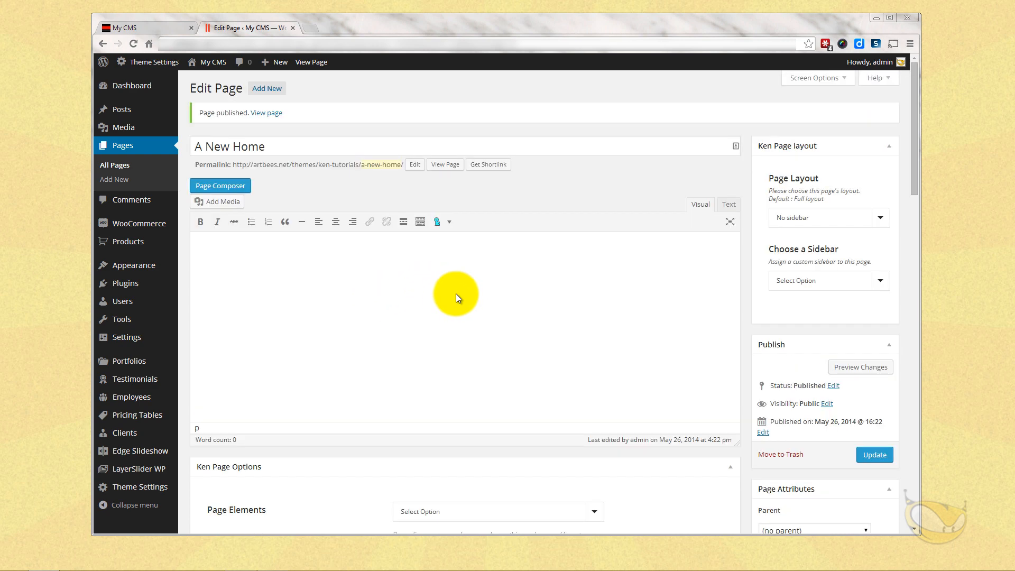
scroll(475, 294, down, 2)
scroll(469, 271, up, 2)
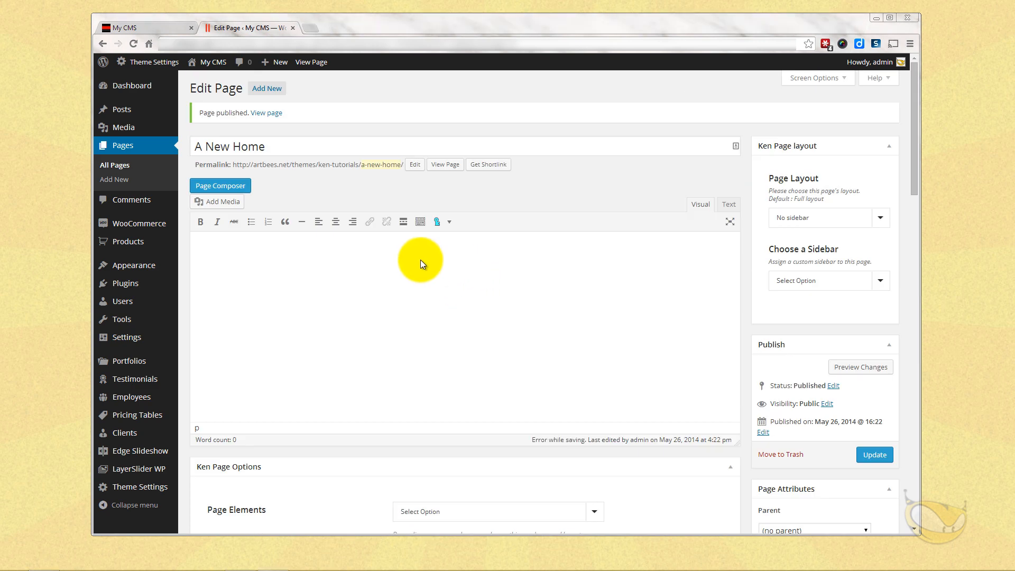
- Switch the A New Home page to the Page Composer and add a page section
click(234, 190)
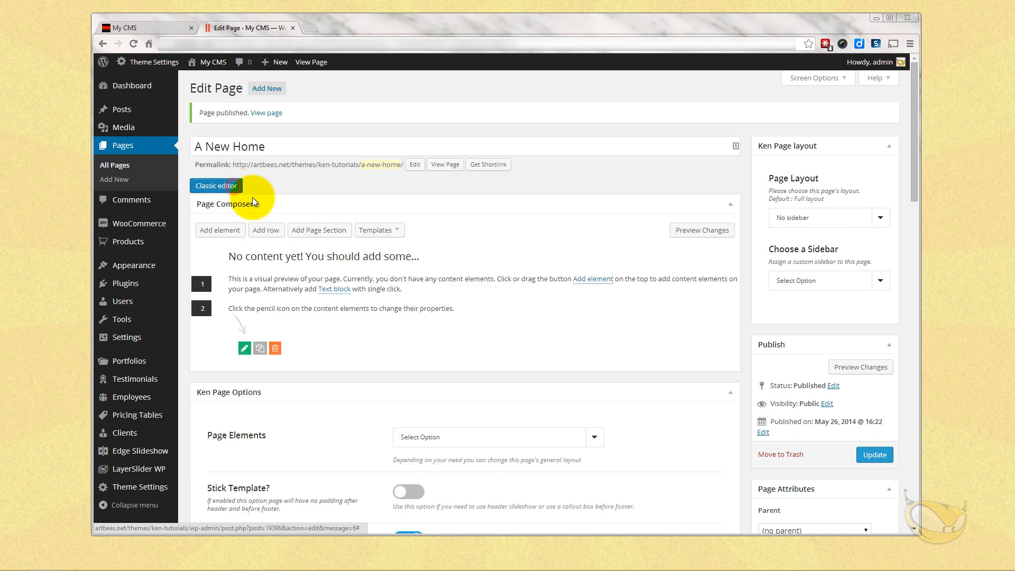
click(319, 230)
click(379, 230)
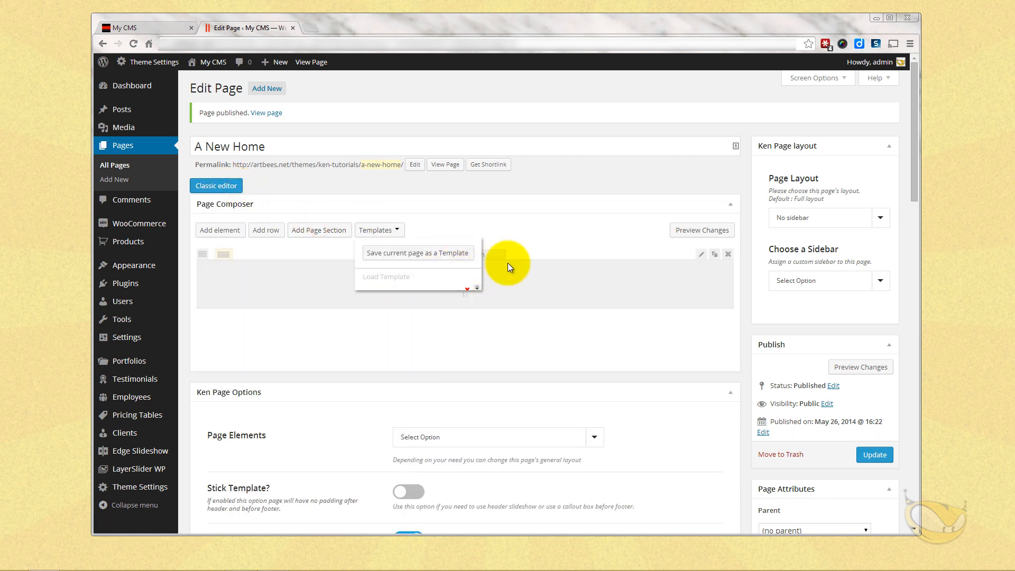
- Give the page section the wooddeck.jpg background image from the media library, with Link To set to None, and save the section
click(701, 254)
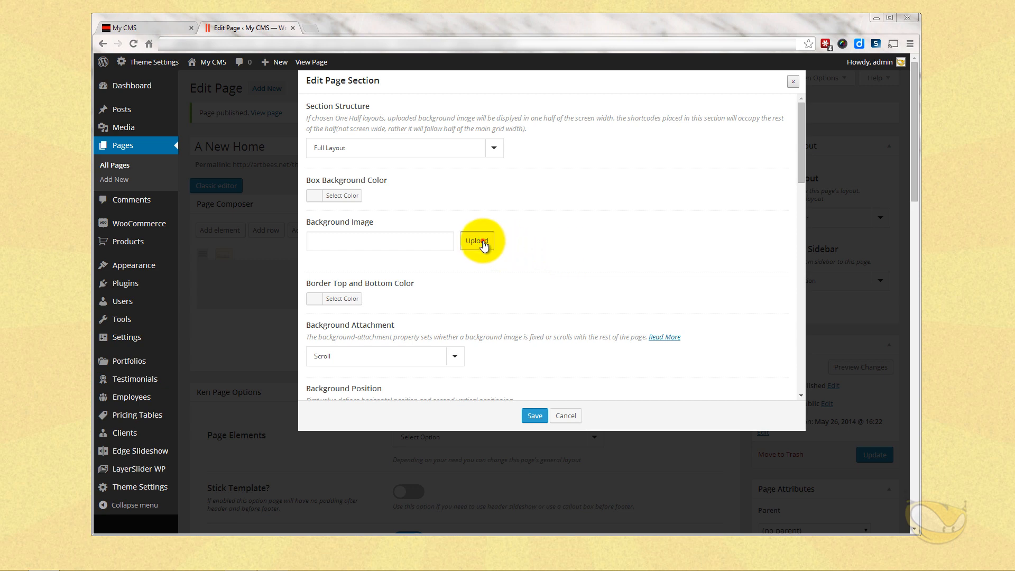
click(482, 241)
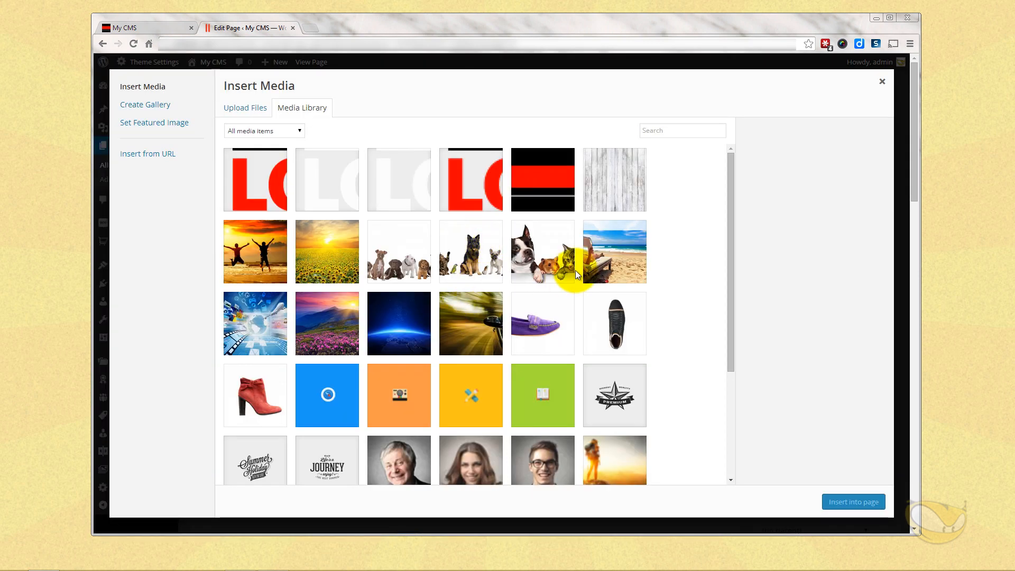
click(614, 180)
click(806, 388)
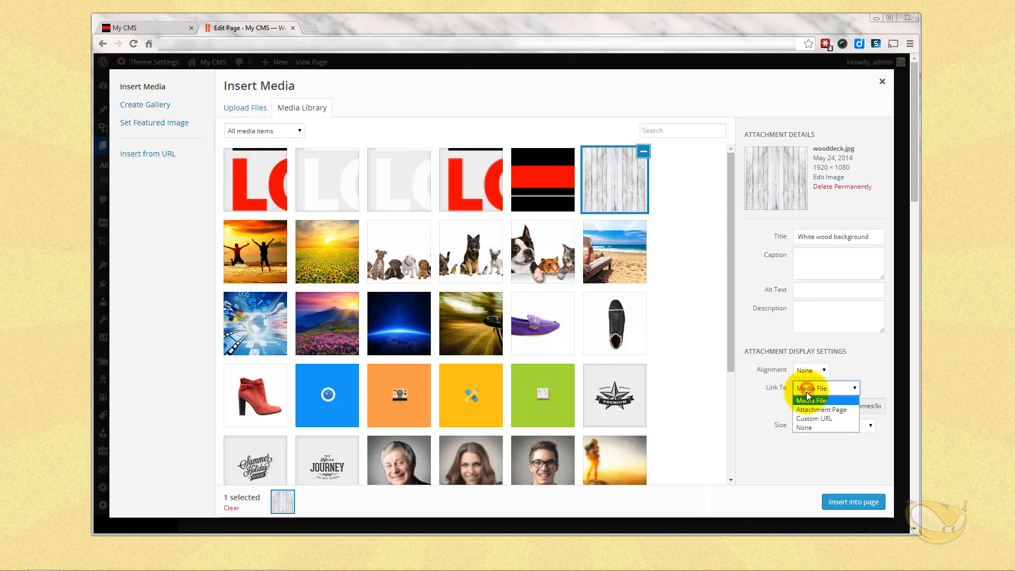
click(810, 432)
click(811, 372)
click(811, 370)
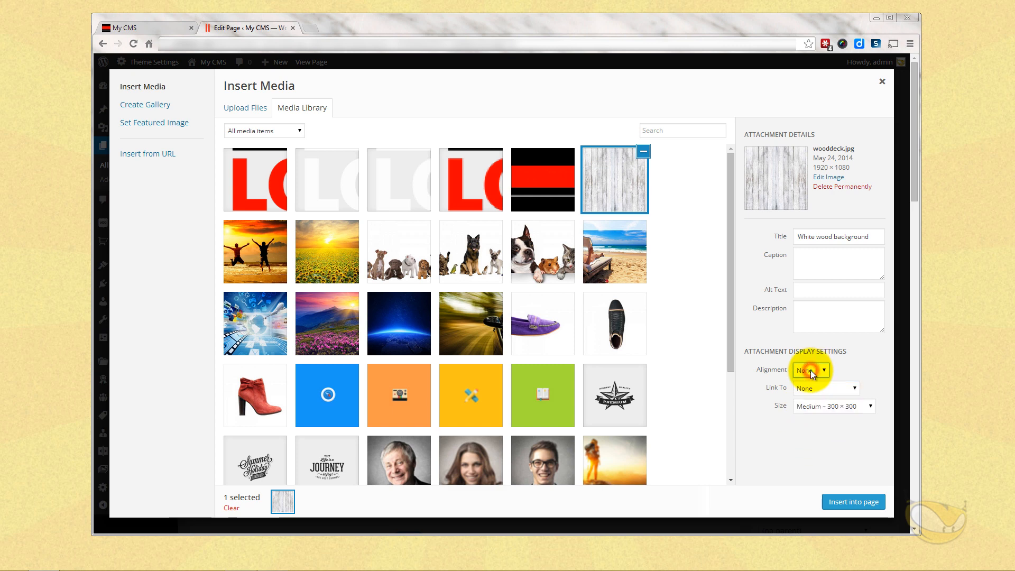
click(819, 407)
click(805, 448)
click(831, 504)
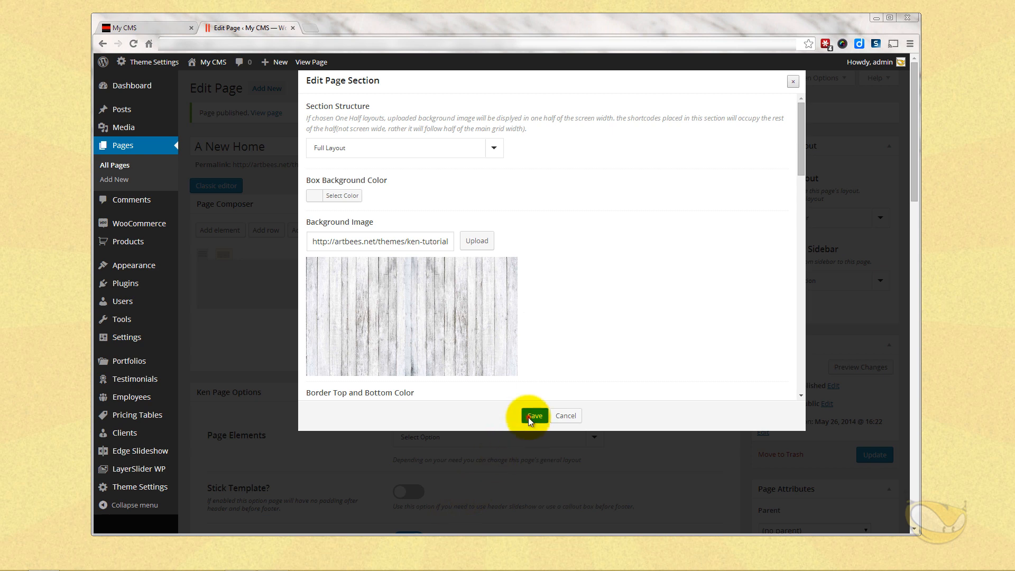
click(528, 416)
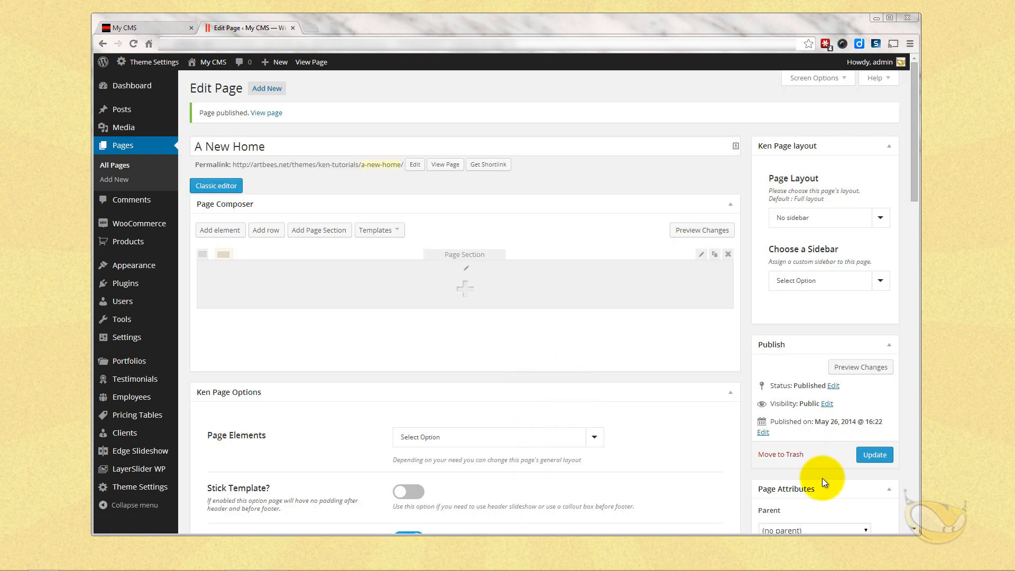
- Update the A New Home page and reload the live homepage to check the section's background
click(875, 455)
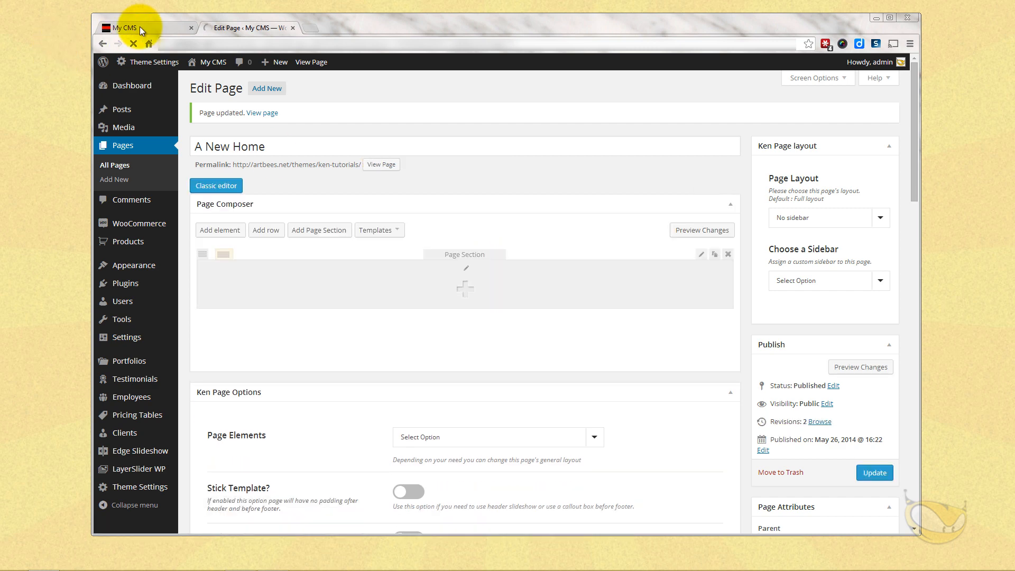
click(142, 27)
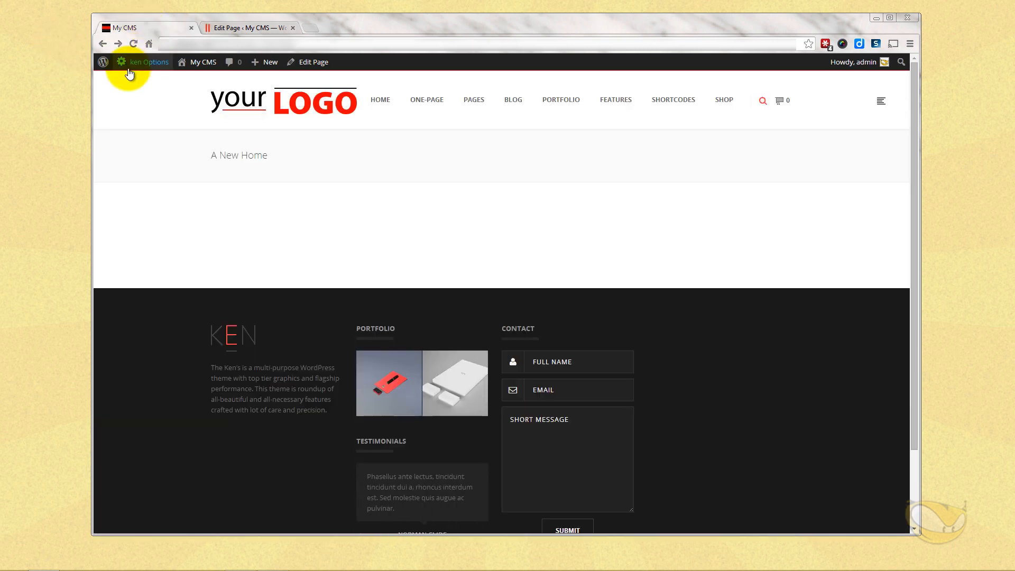
click(133, 44)
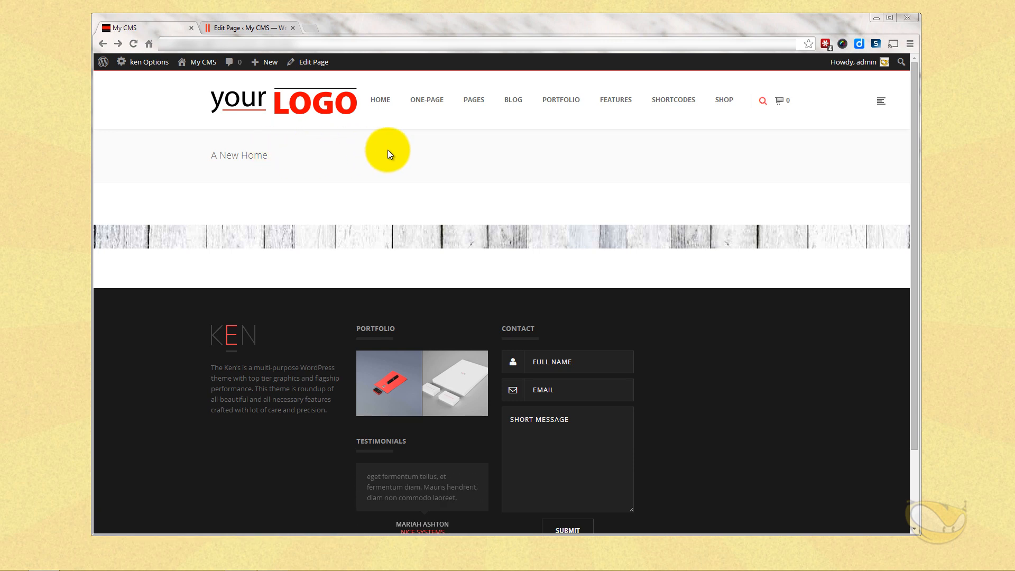
- Set the page's Page Elements option to Remove Page Title and update the page
click(235, 28)
scroll(528, 361, down, 5)
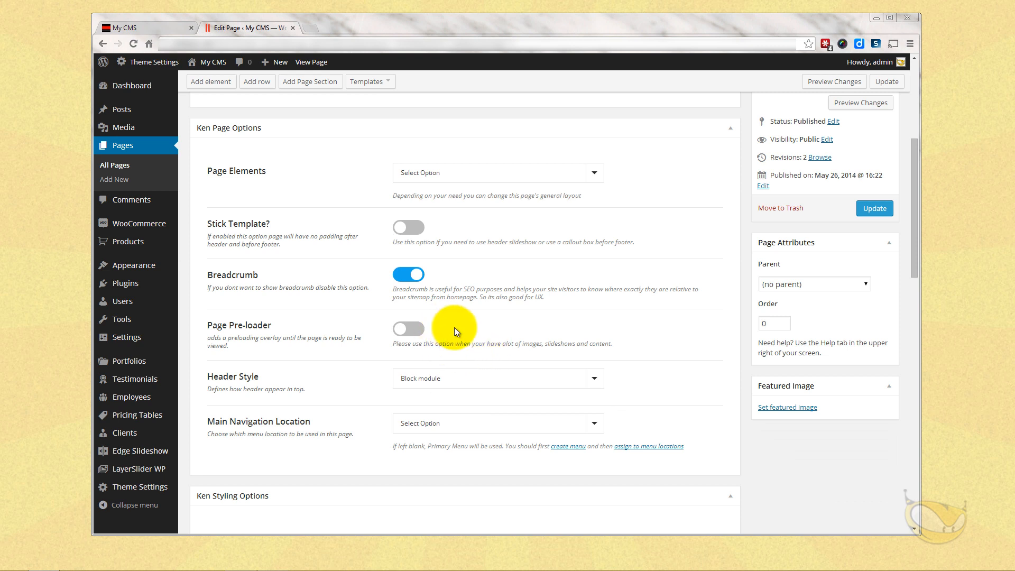
click(455, 171)
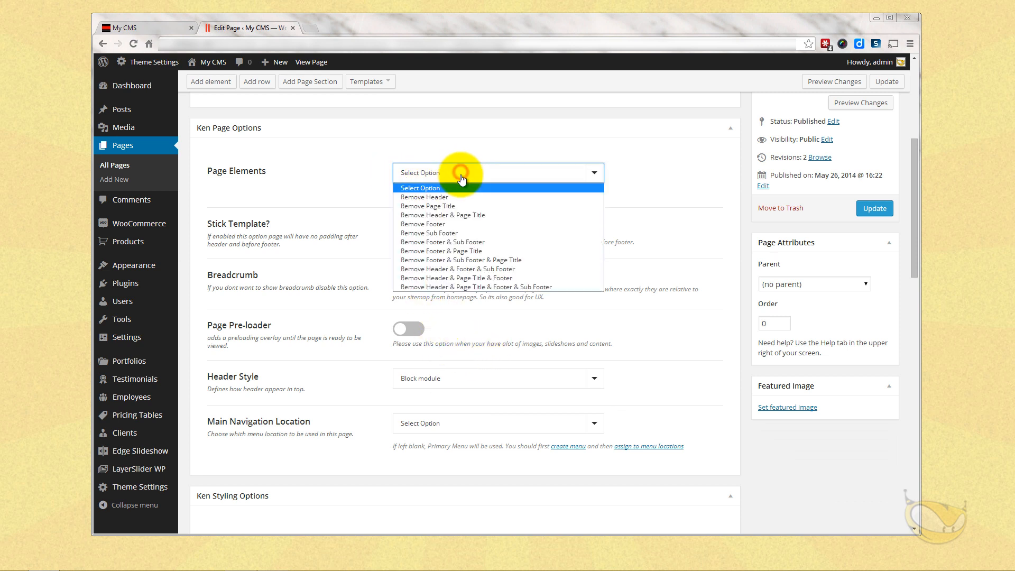
click(468, 207)
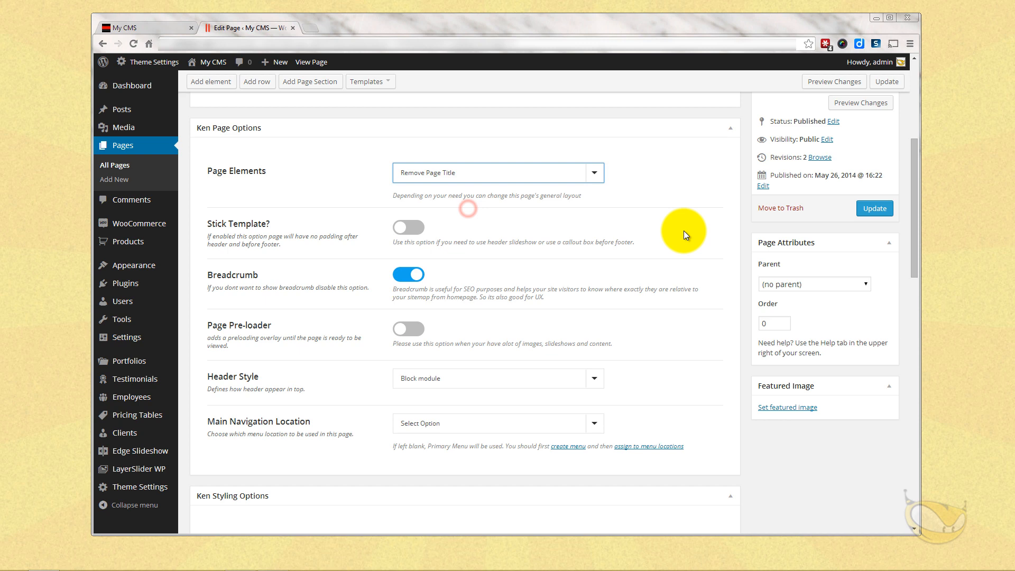
click(870, 208)
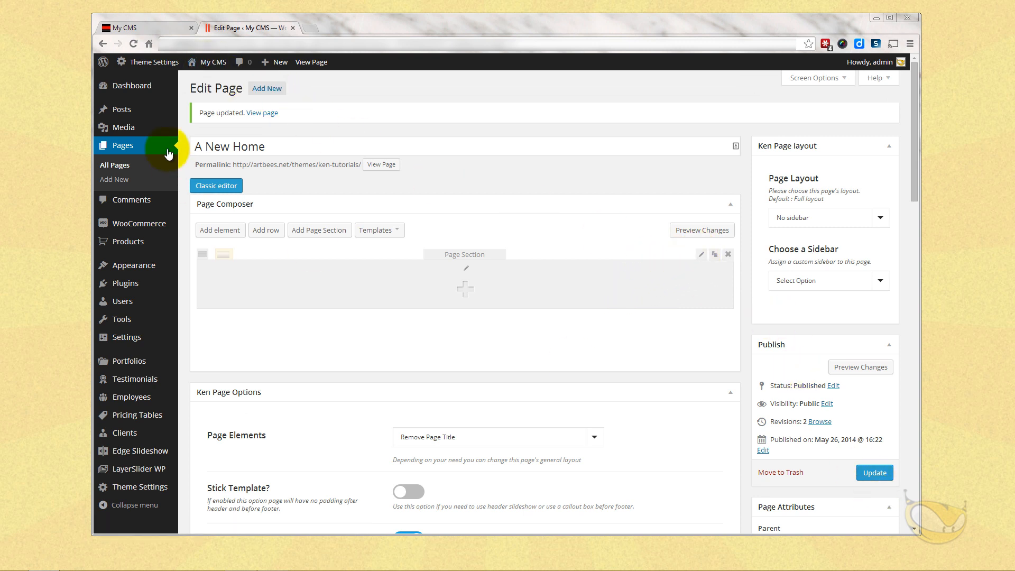
- Reload the live homepage to check the area below the header without the page title
click(159, 33)
click(134, 43)
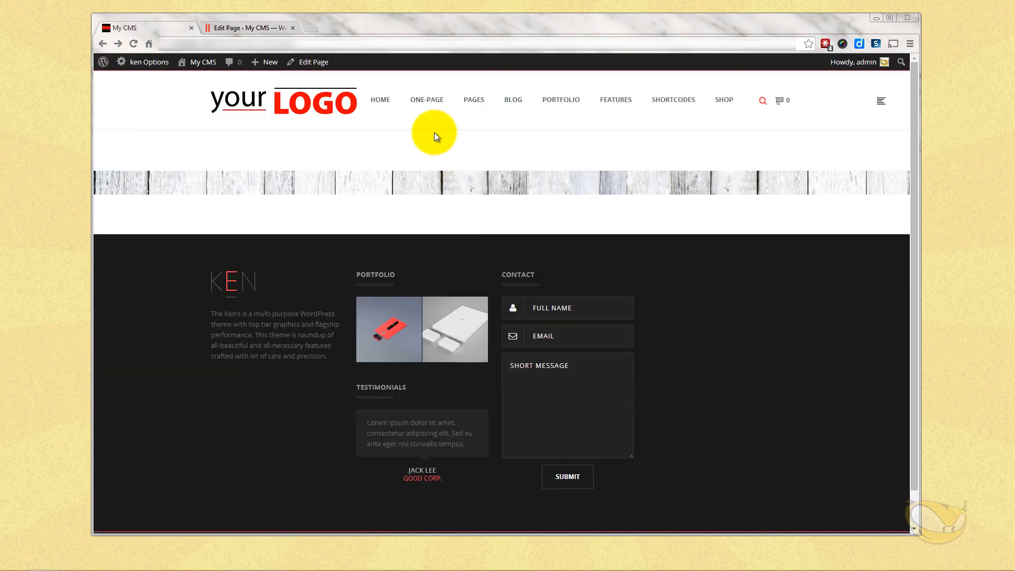
mouse_move(443, 132)
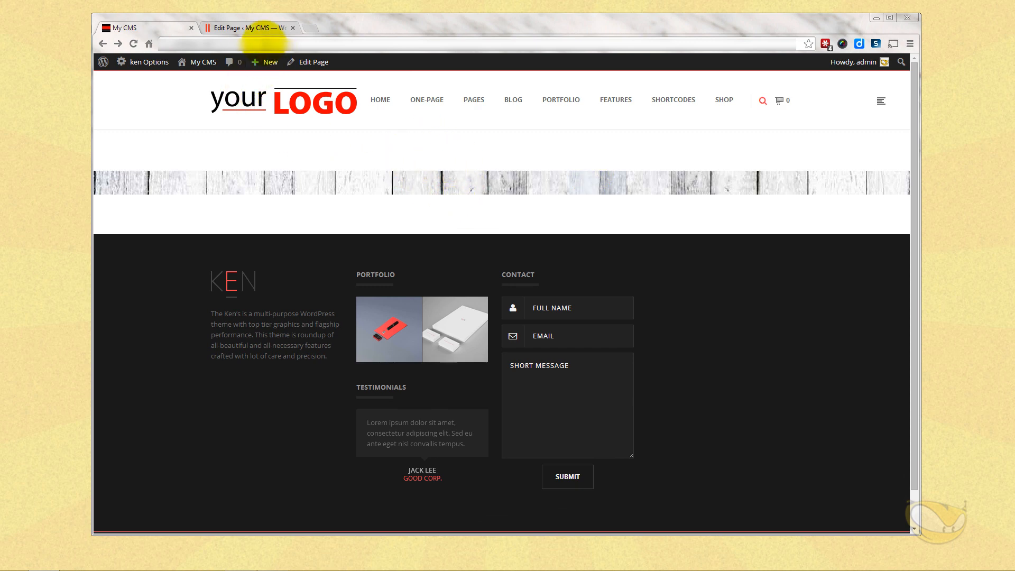
- Enable Full Height for the wood-background page section, save the section and update the page
click(256, 28)
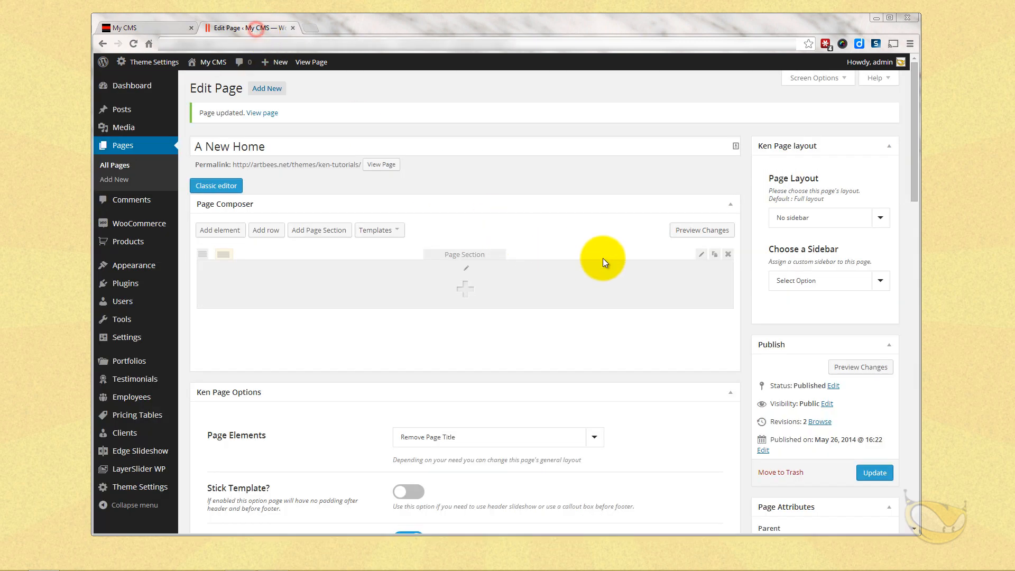
click(697, 253)
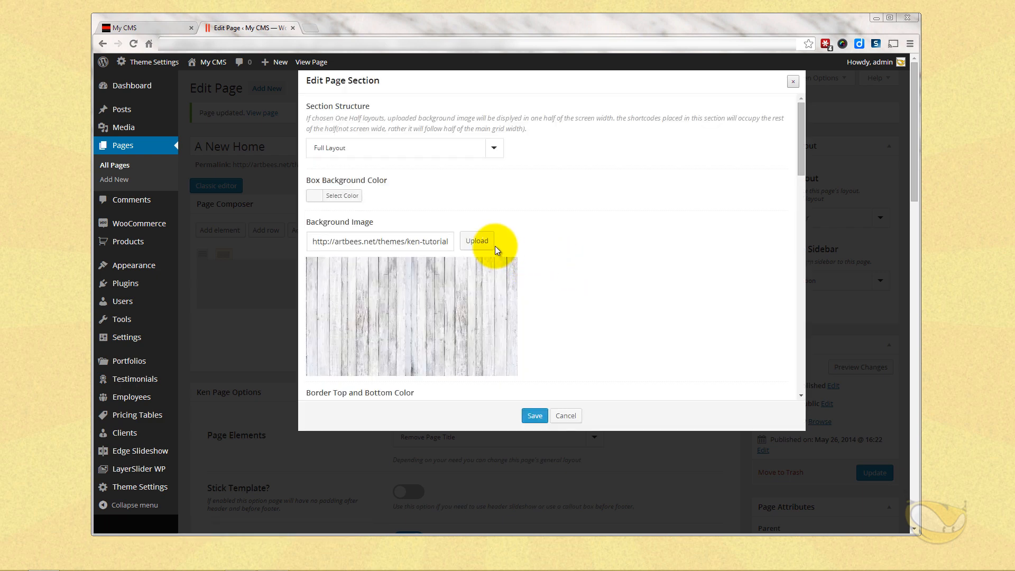
scroll(583, 303, down, 2)
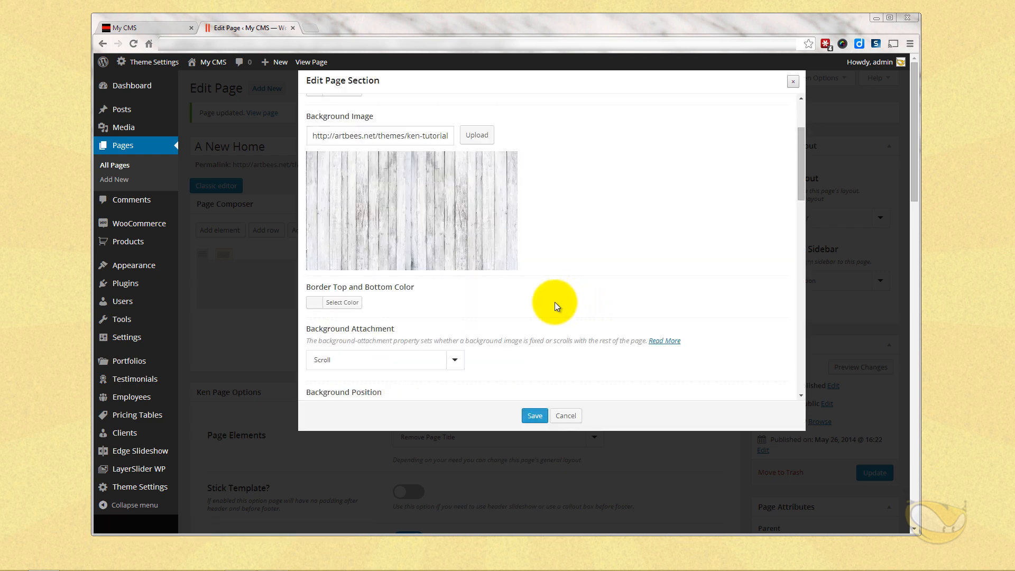
scroll(554, 302, down, 5)
scroll(554, 303, down, 6)
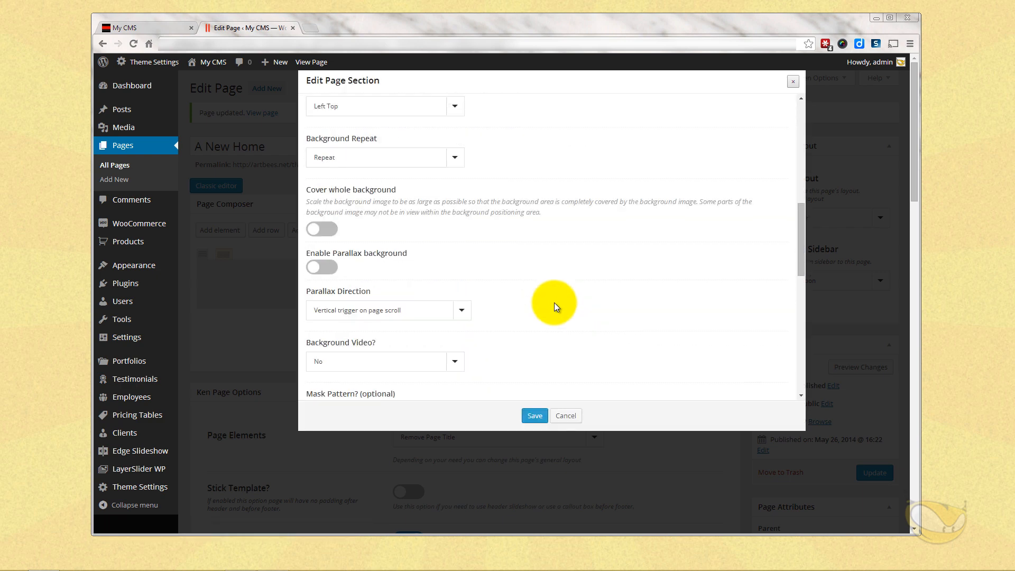
scroll(550, 303, down, 2)
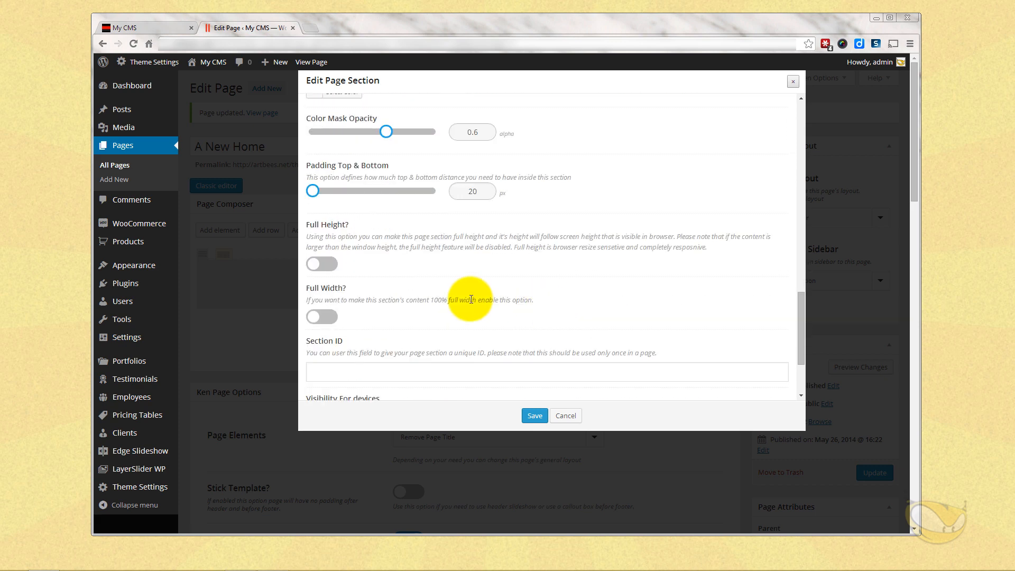
click(322, 264)
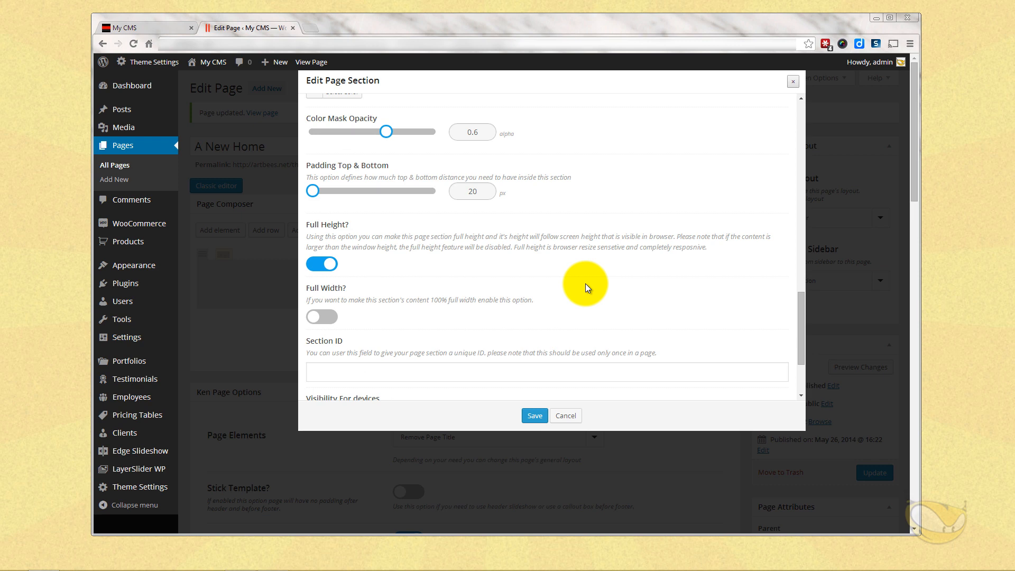
scroll(586, 283, up, 8)
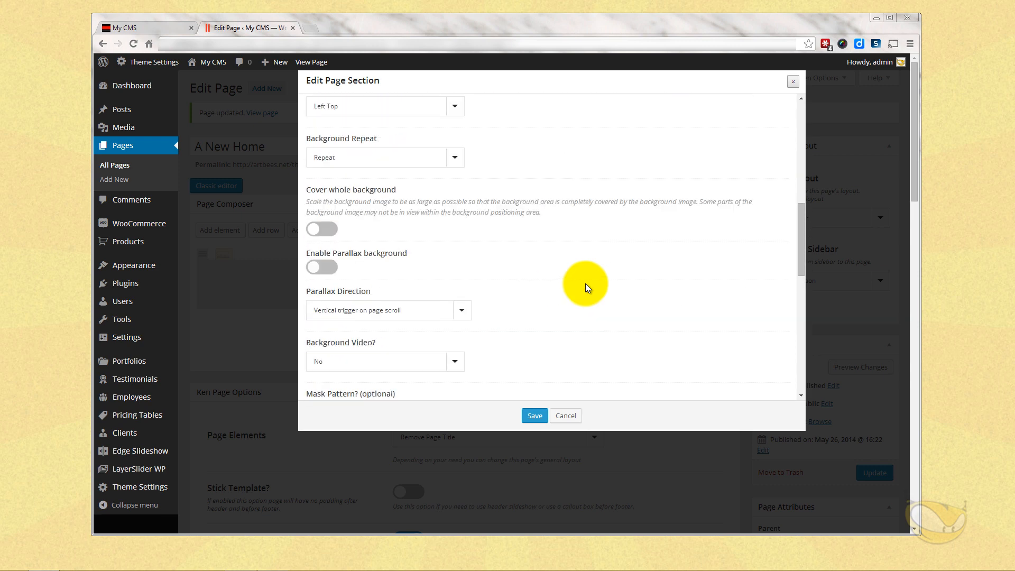
scroll(554, 276, up, 7)
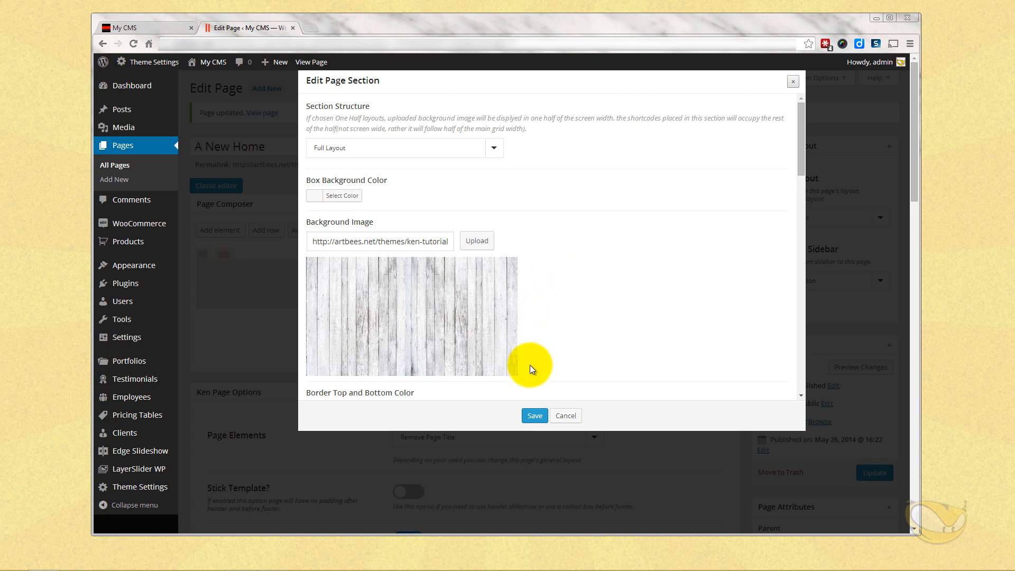
click(535, 416)
click(875, 473)
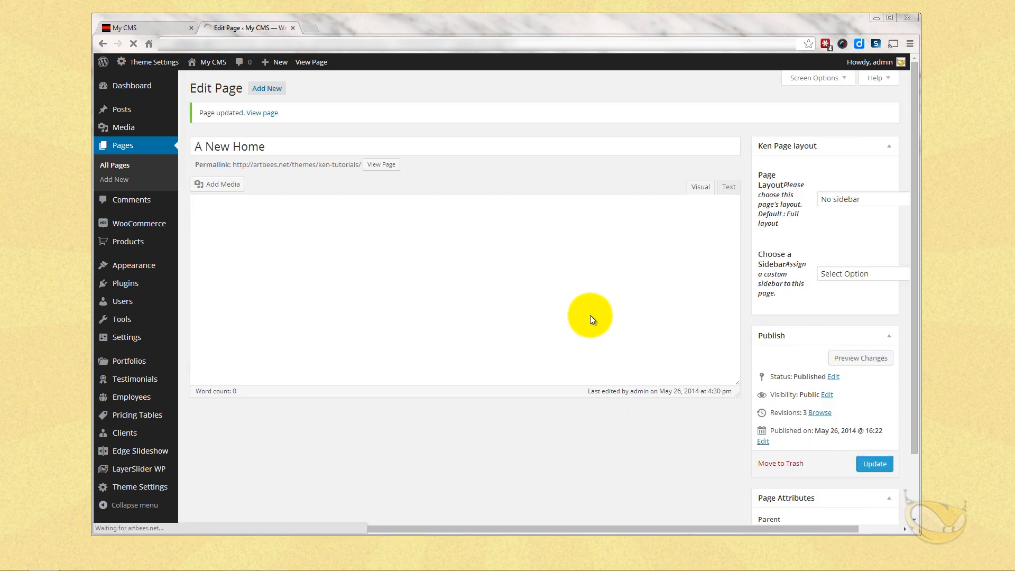
- Reload the live homepage and check the full-height wood section from the header down to the footer
click(173, 29)
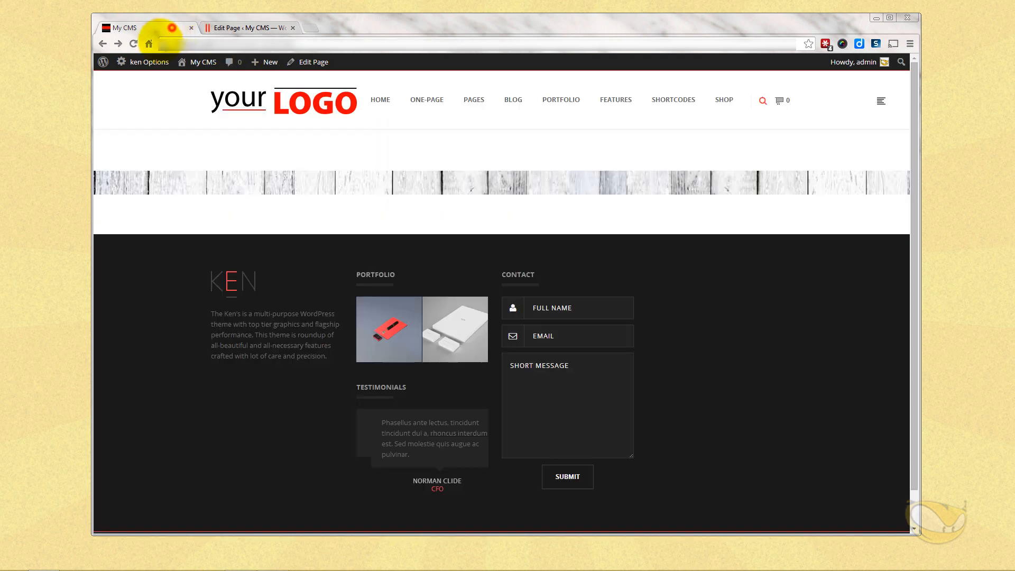
click(133, 43)
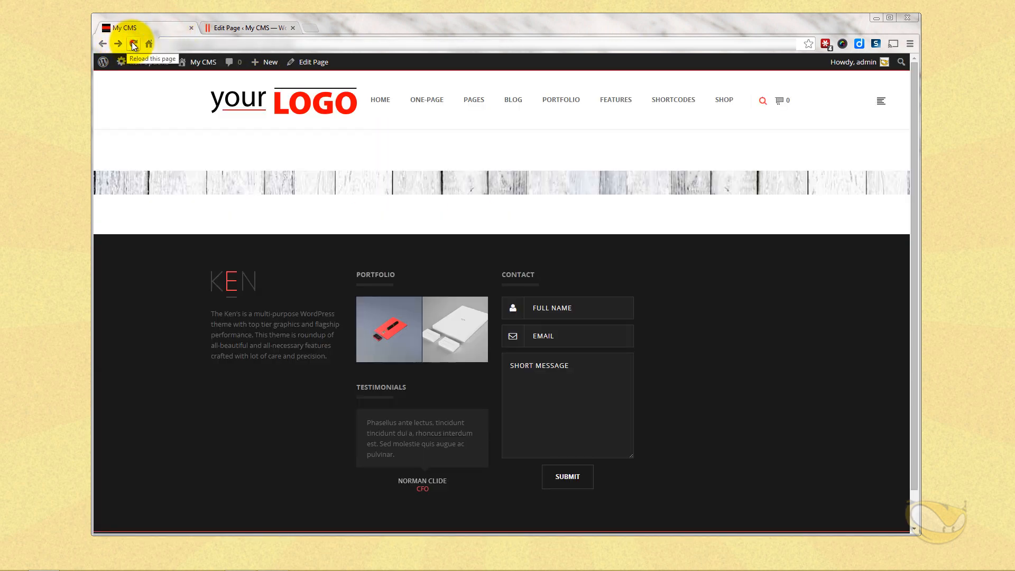
scroll(599, 252, down, 5)
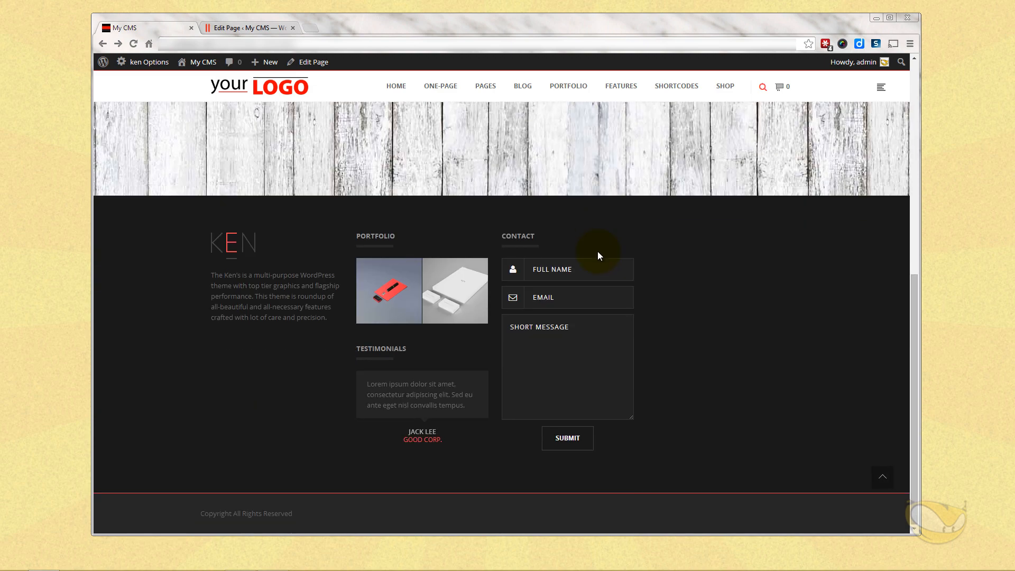
scroll(597, 251, up, 5)
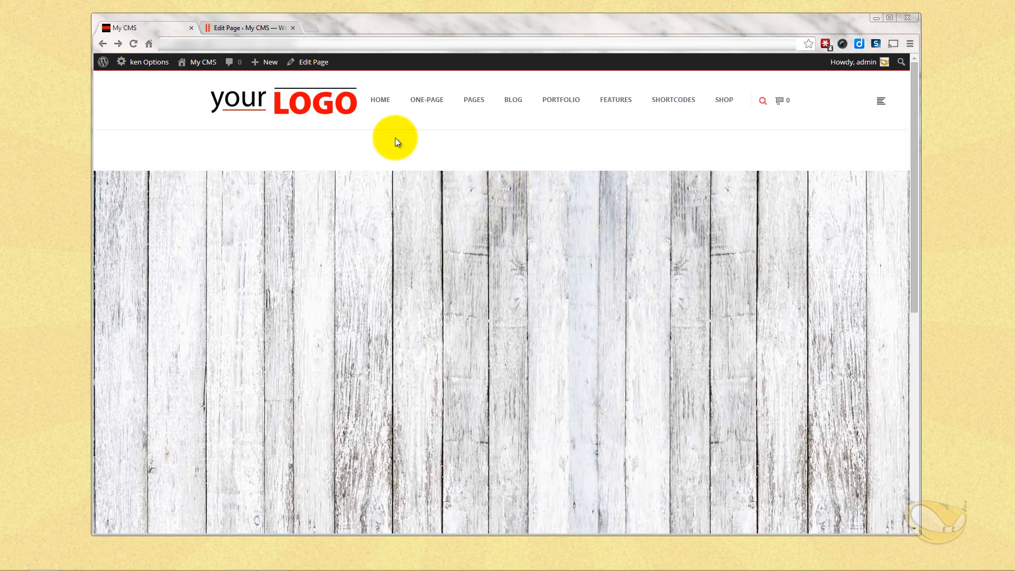
- Enable the Stick Template option in the A New Home page's Ken Page Options and update the page
click(246, 26)
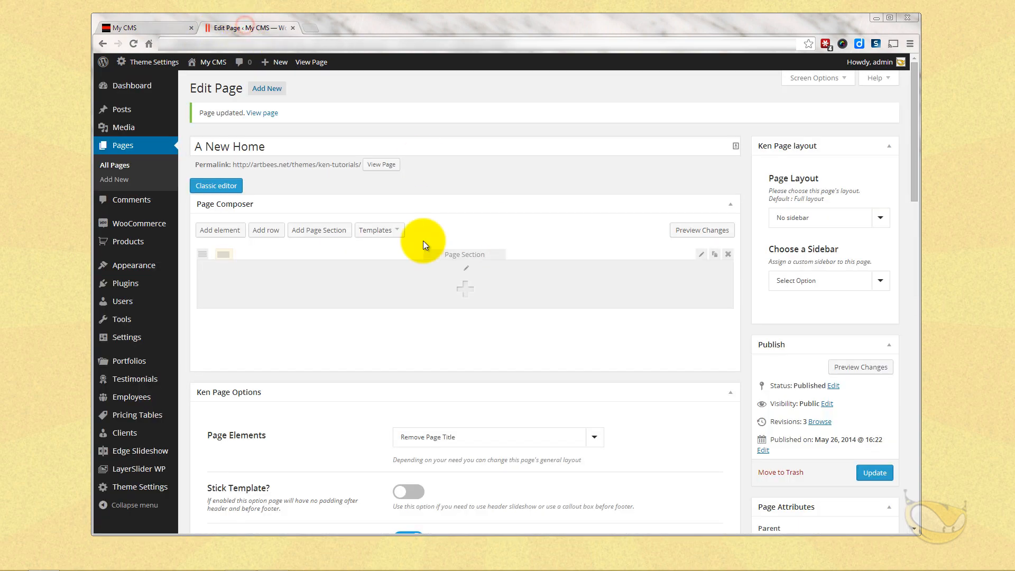
click(380, 230)
click(517, 285)
scroll(531, 289, down, 3)
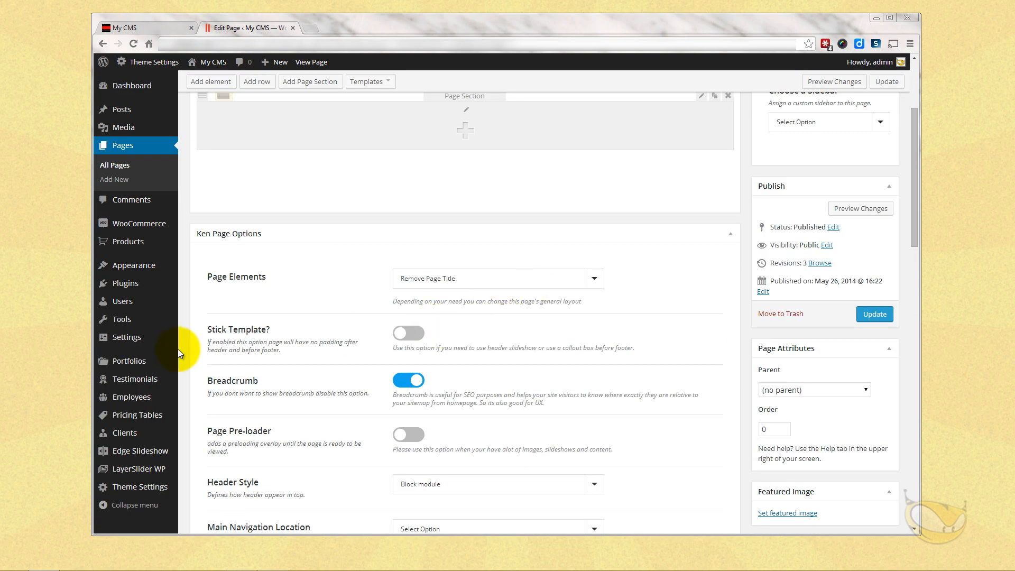
drag(207, 332, 285, 327)
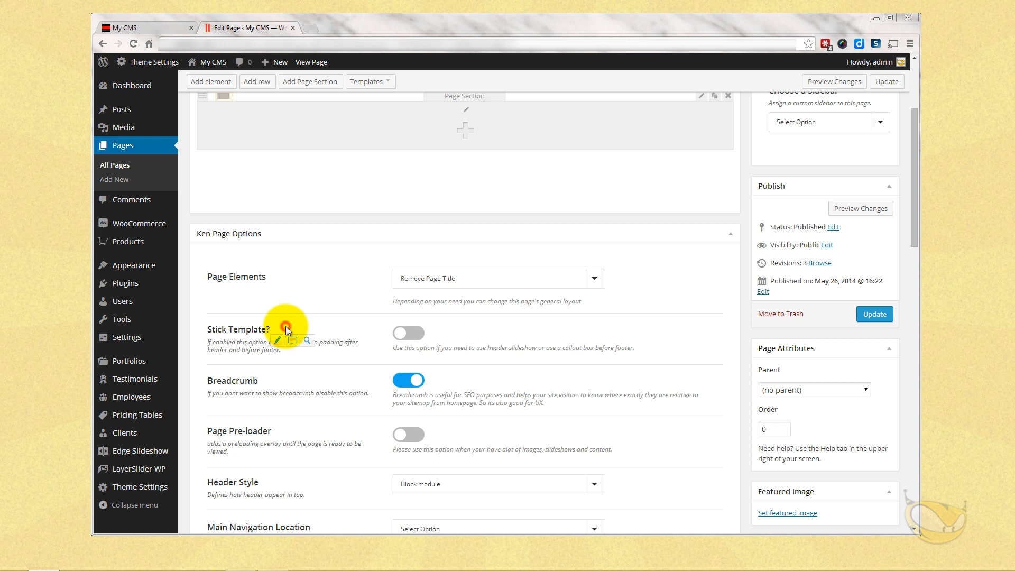
click(415, 334)
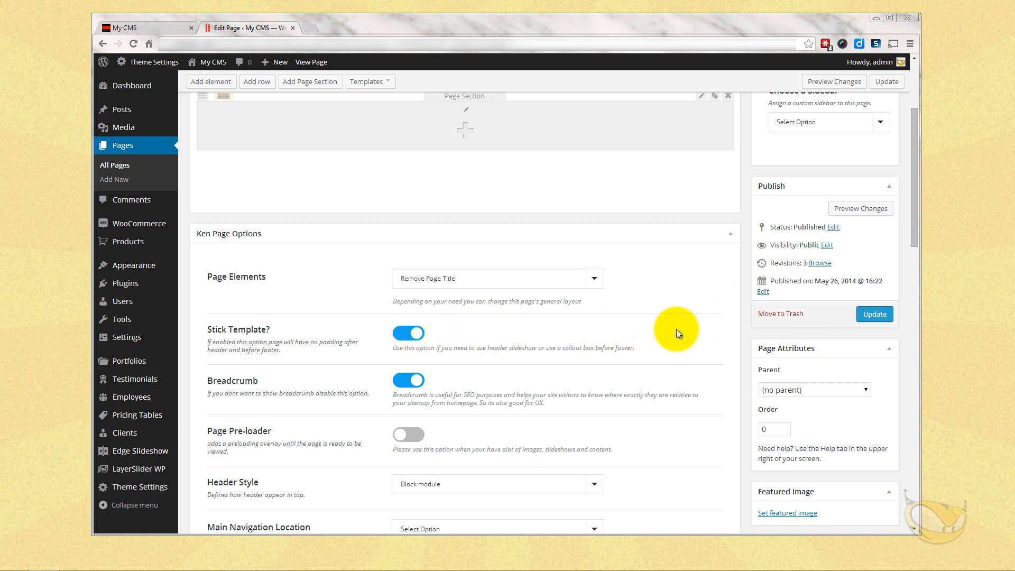
click(875, 315)
- Reload the live homepage to check the spacing between the wood section and the header and footer
click(139, 29)
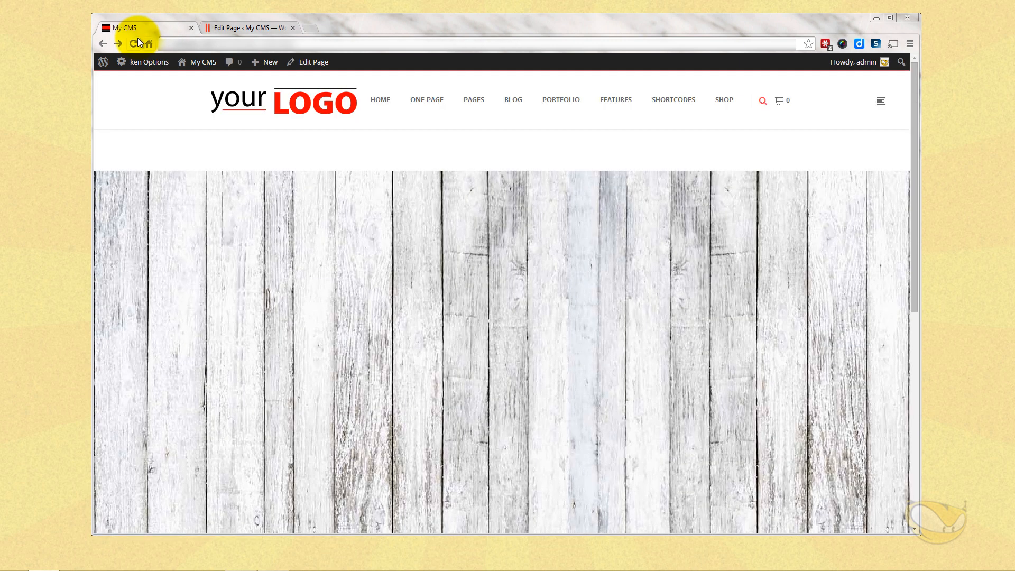
click(134, 44)
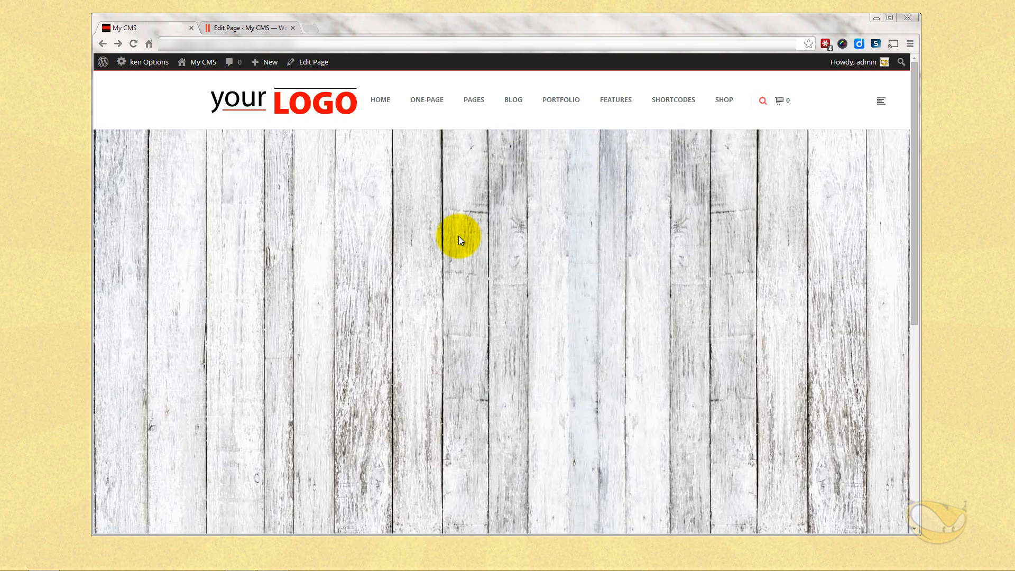
scroll(458, 236, down, 5)
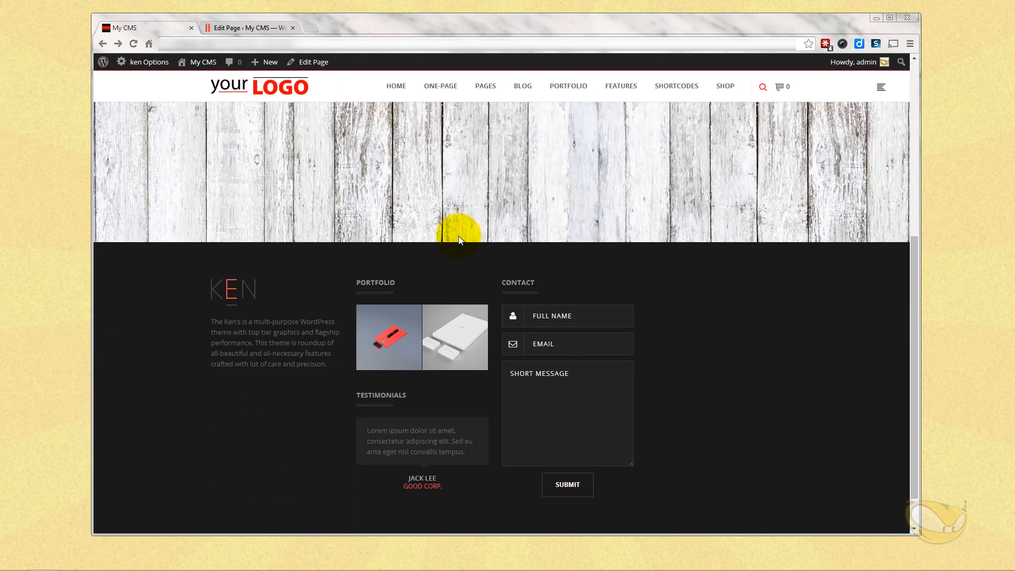
scroll(449, 233, up, 5)
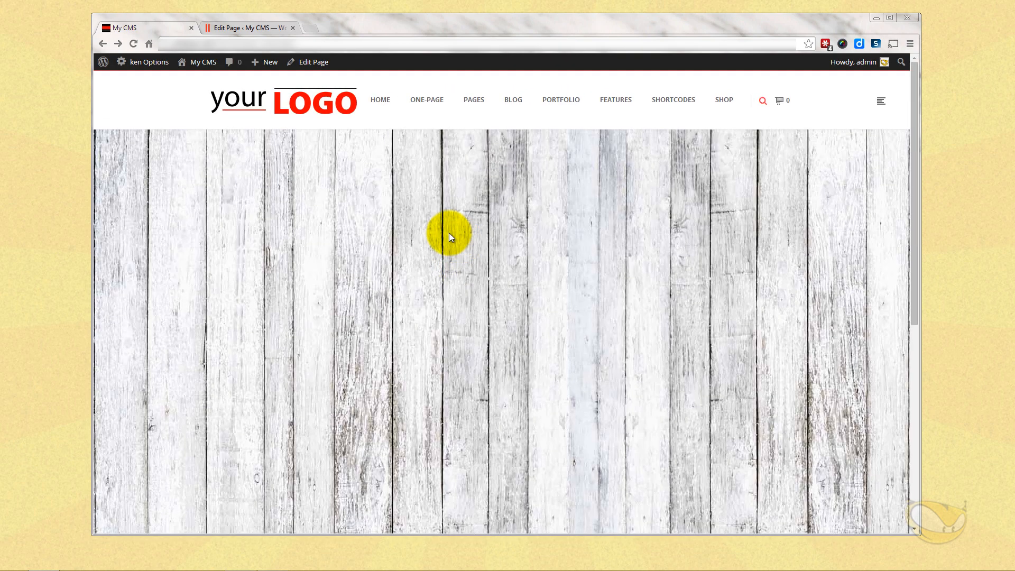
- Add a Fancy Title element to the page section with the content MY PAGE
click(245, 27)
click(466, 288)
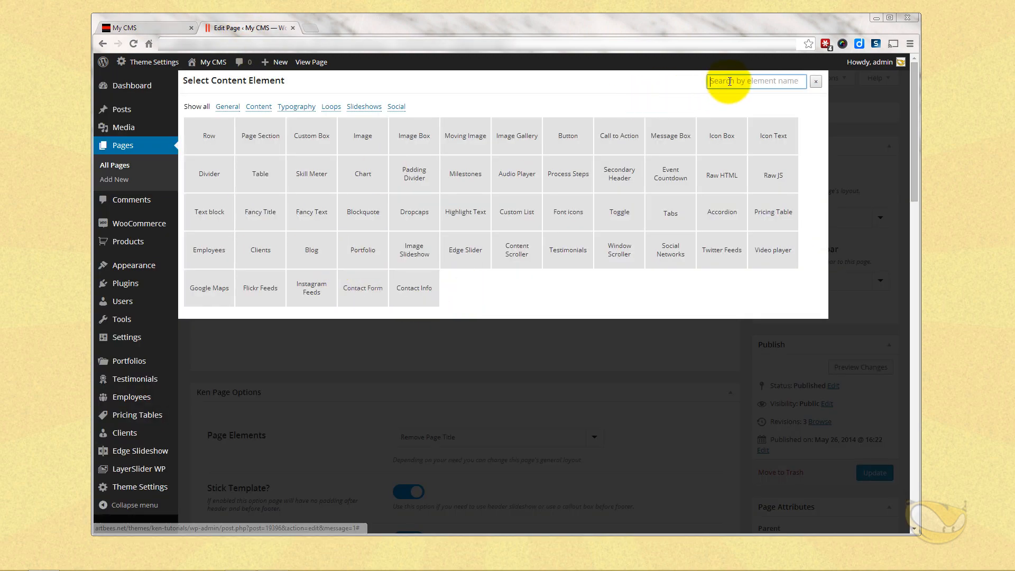
click(711, 83)
text(fan)
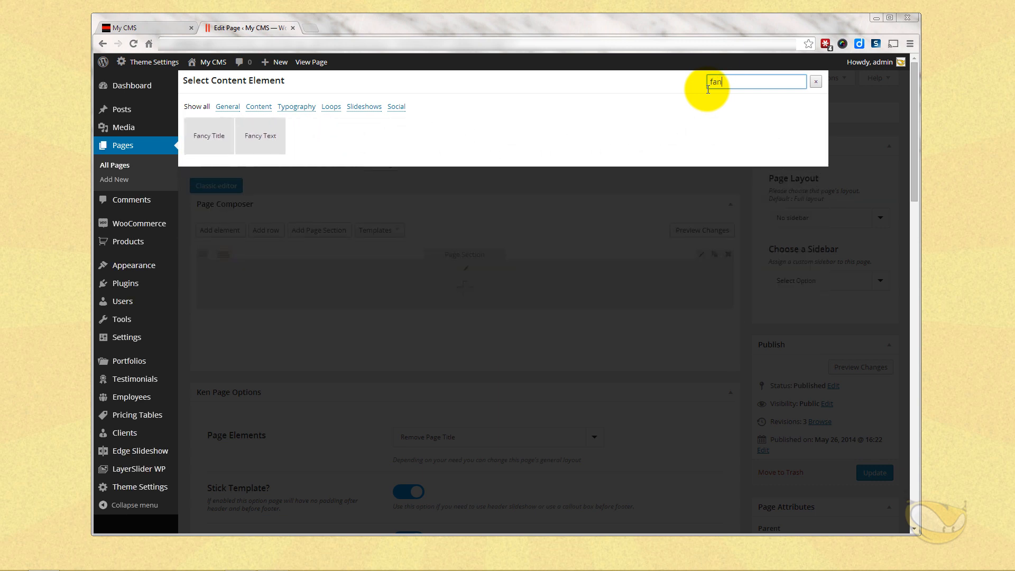
click(219, 145)
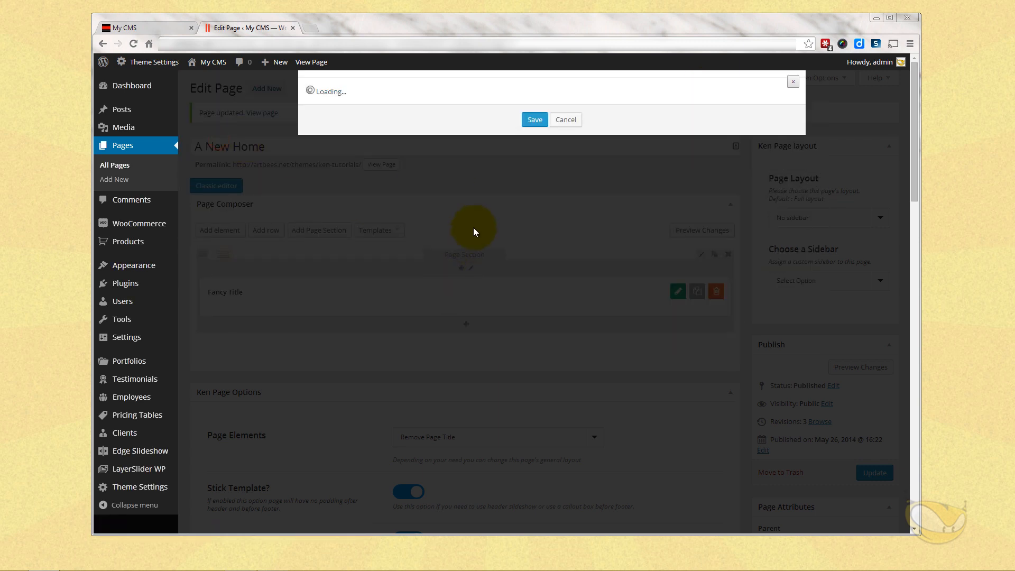
click(447, 169)
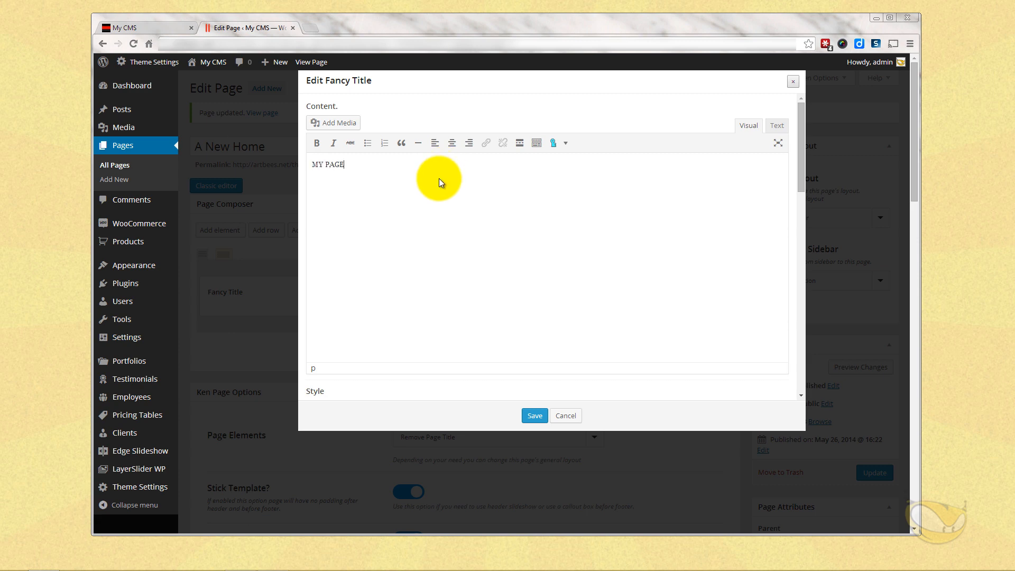
- Set the MY PAGE title's font size to 100 px and its letter spacing to 10 px
scroll(439, 179, down, 6)
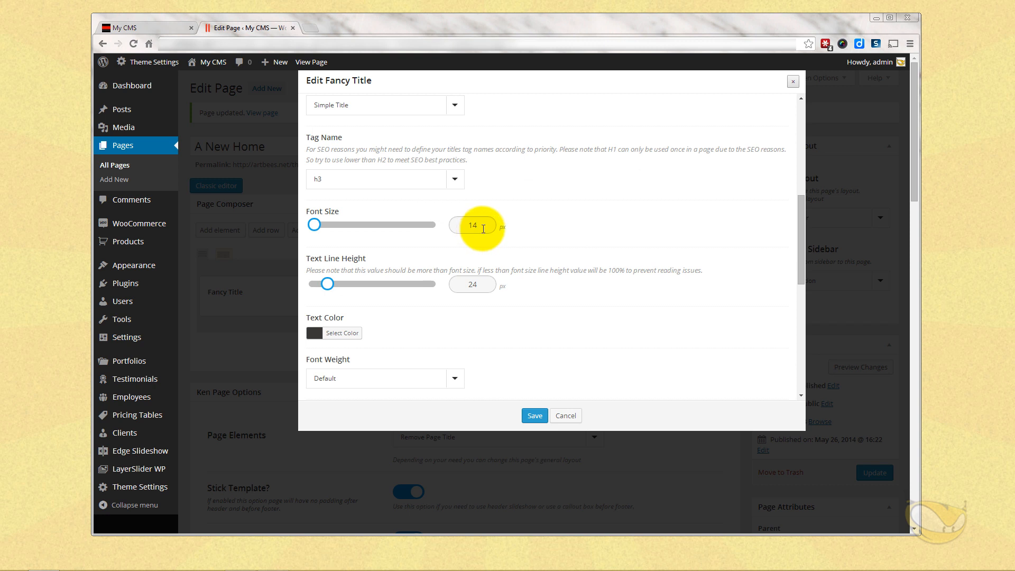
double_click(481, 231)
text(100)
scroll(423, 288, down, 1)
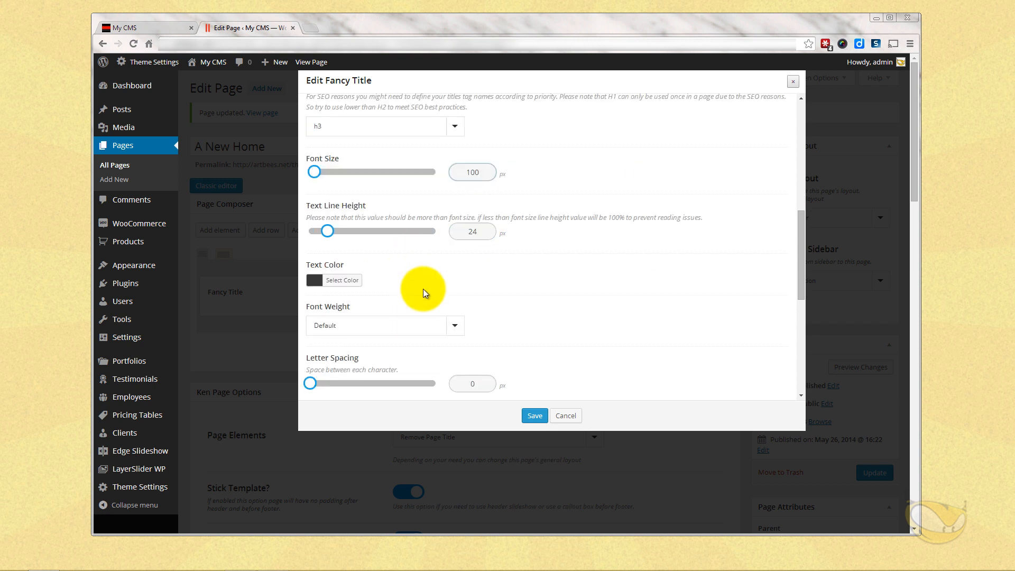
double_click(482, 385)
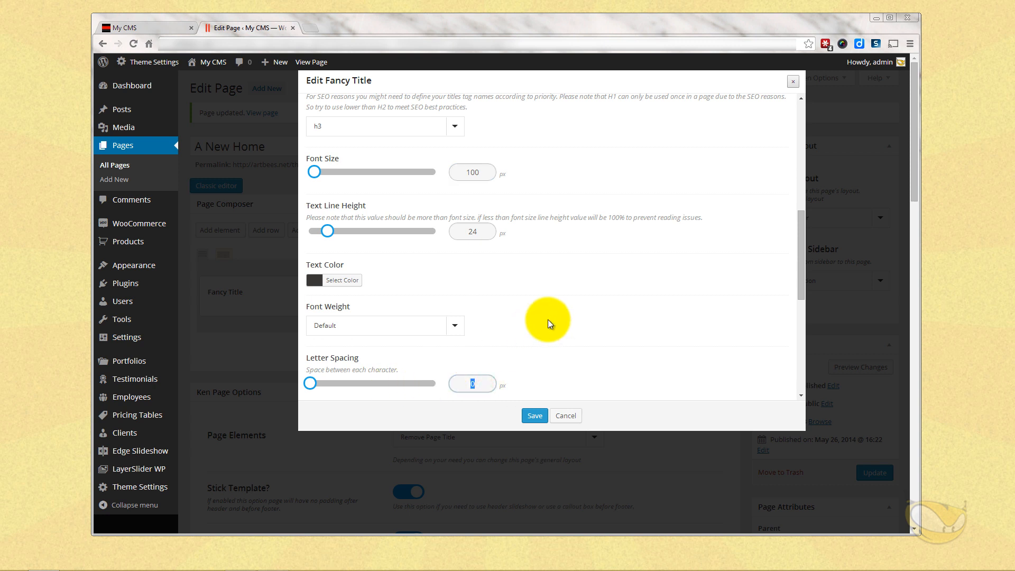
text(10)
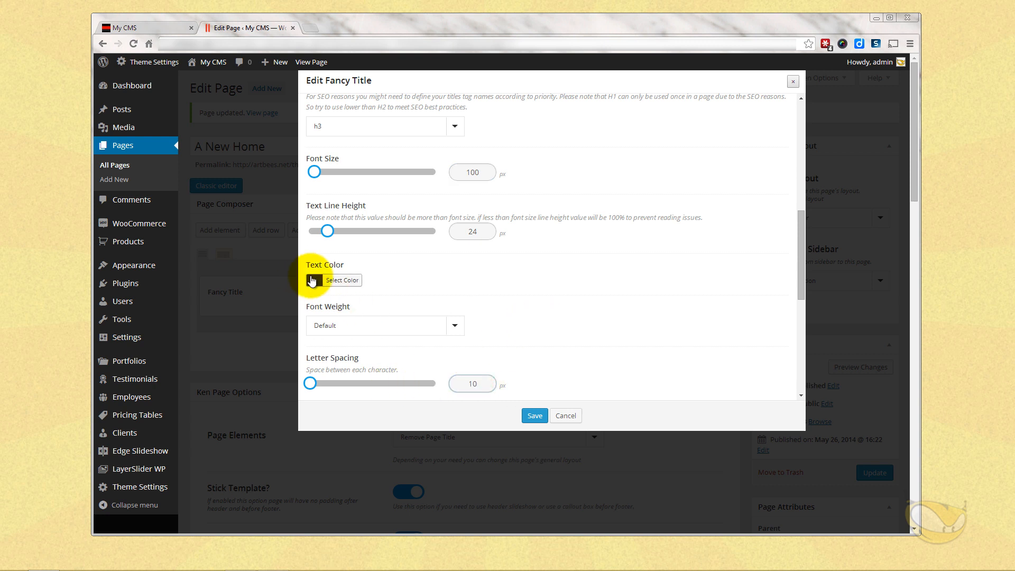
- Set the MY PAGE title's alignment to Center and save the element
scroll(430, 285, down, 2)
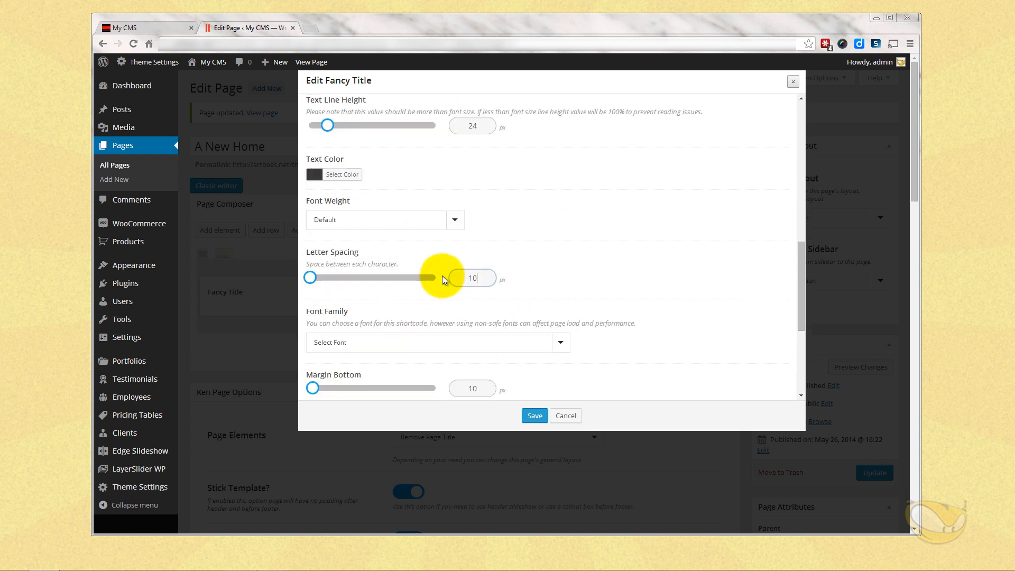
scroll(422, 300, down, 2)
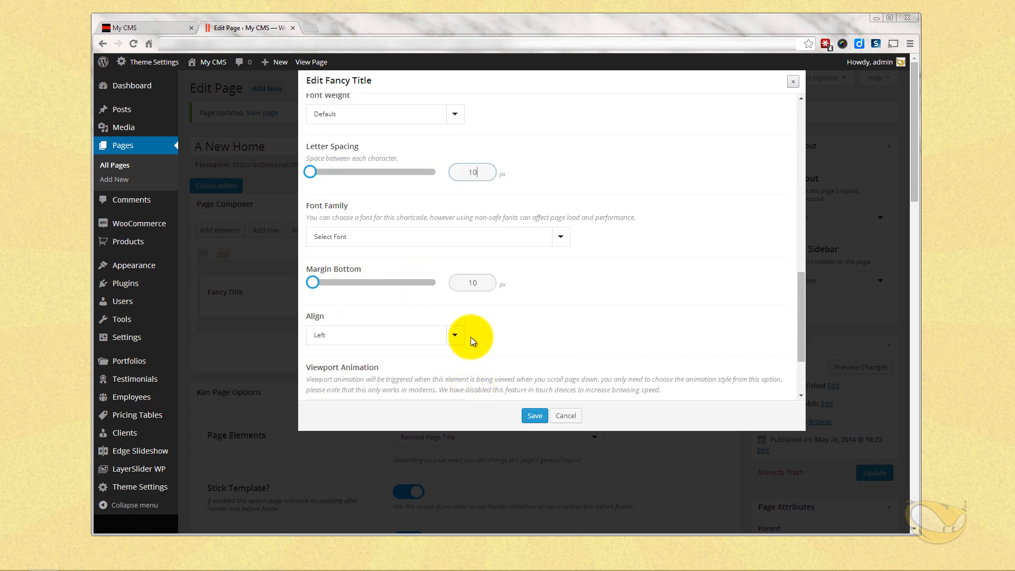
click(453, 336)
click(390, 377)
scroll(518, 353, down, 1)
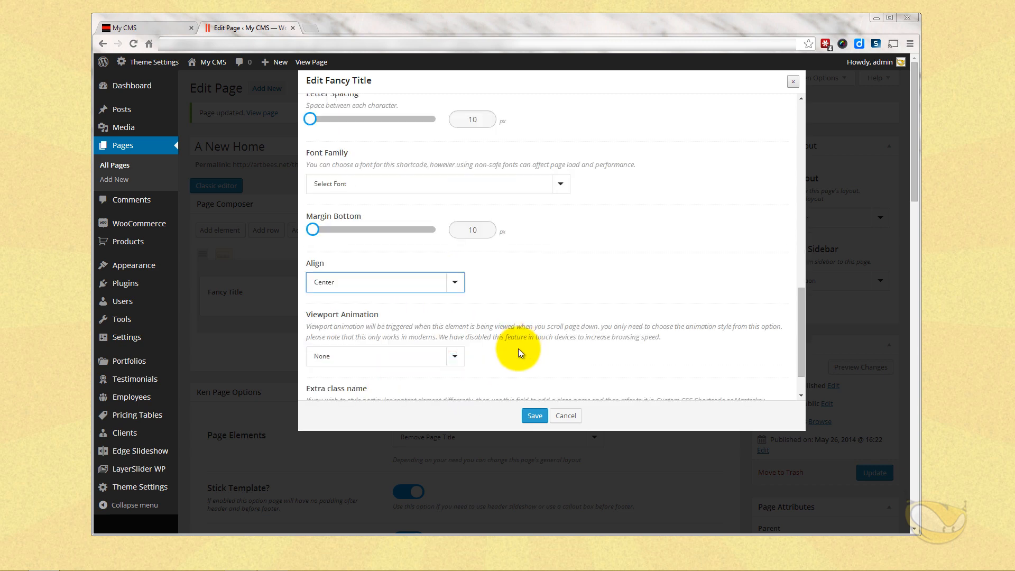
scroll(511, 385, down, 1)
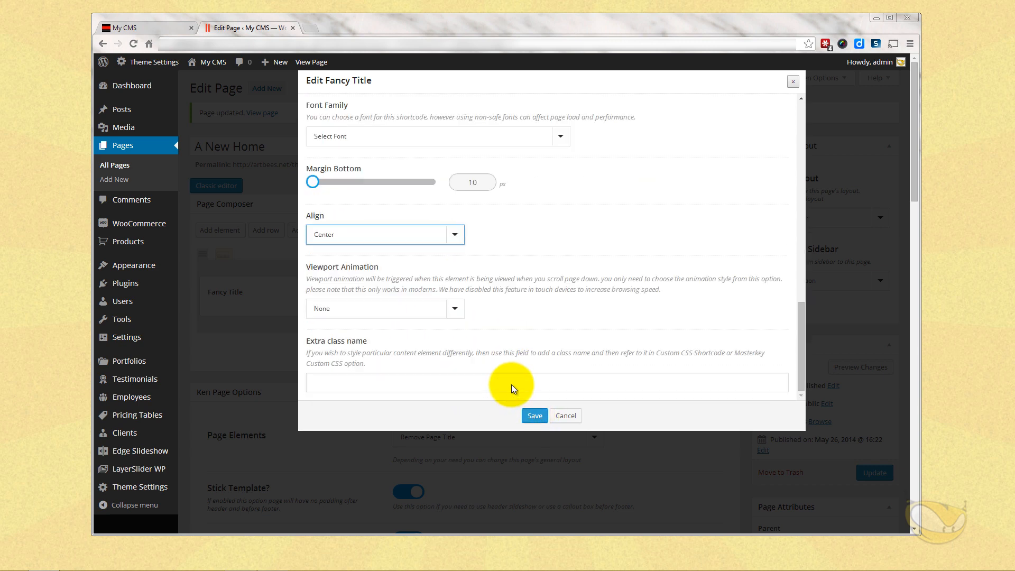
click(527, 413)
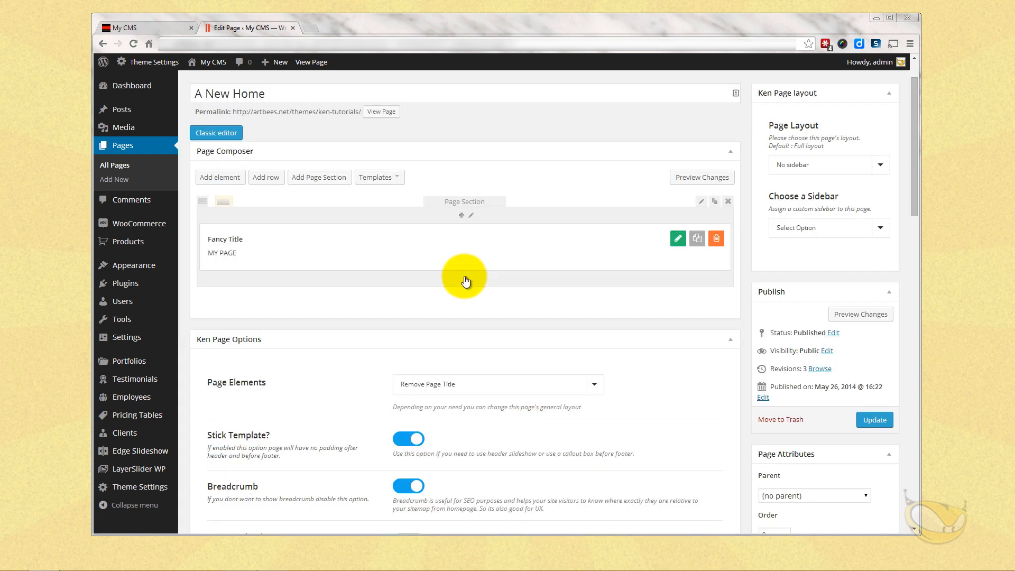
- Add a Padding Divider below the MY PAGE title with a padding size of 20 px and save it
click(468, 284)
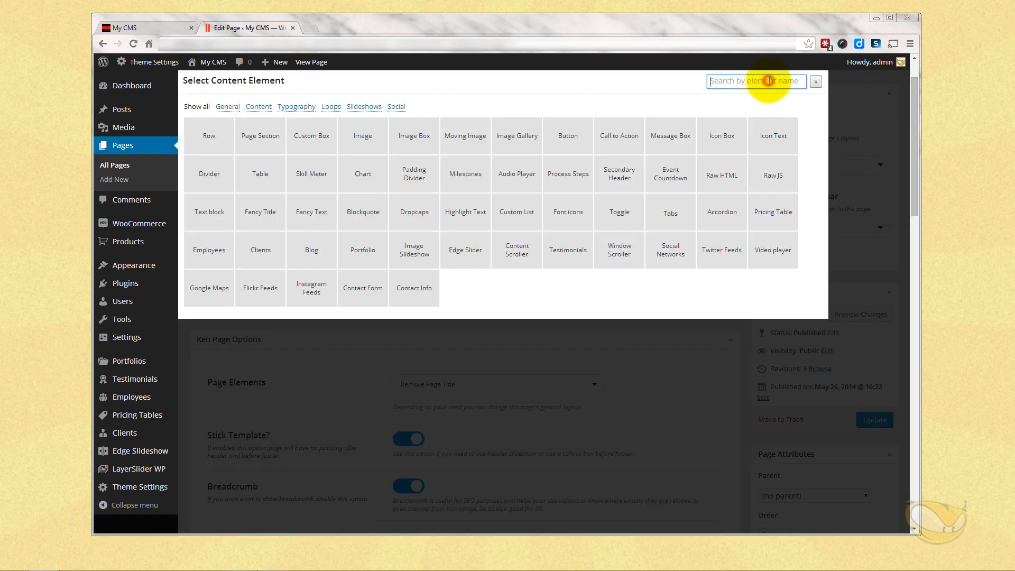
text(PADD)
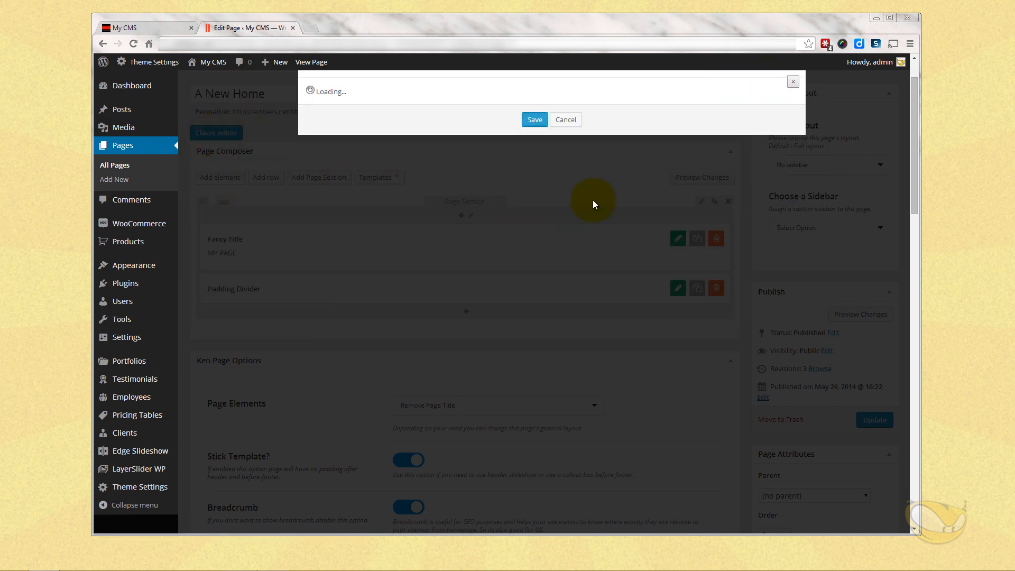
drag(482, 133, 448, 137)
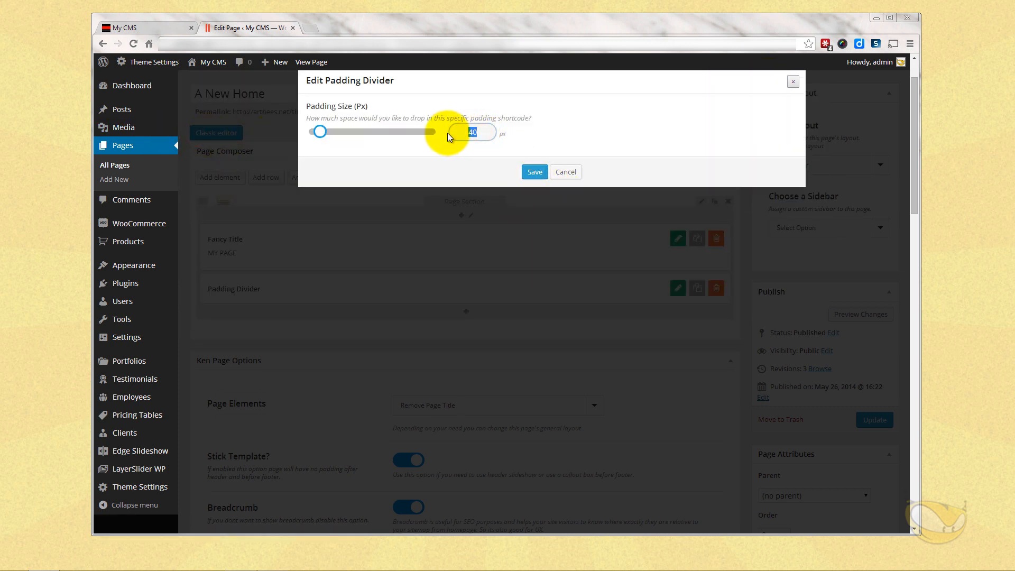
text(20)
click(533, 171)
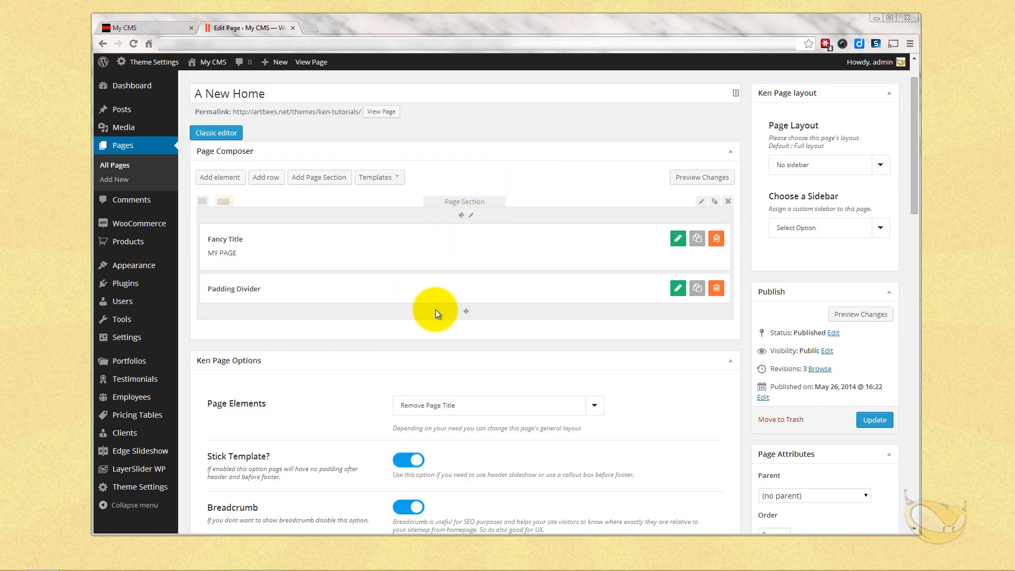
- Add a second Fancy Title element below the Padding Divider with the content REALLY COOL
click(466, 312)
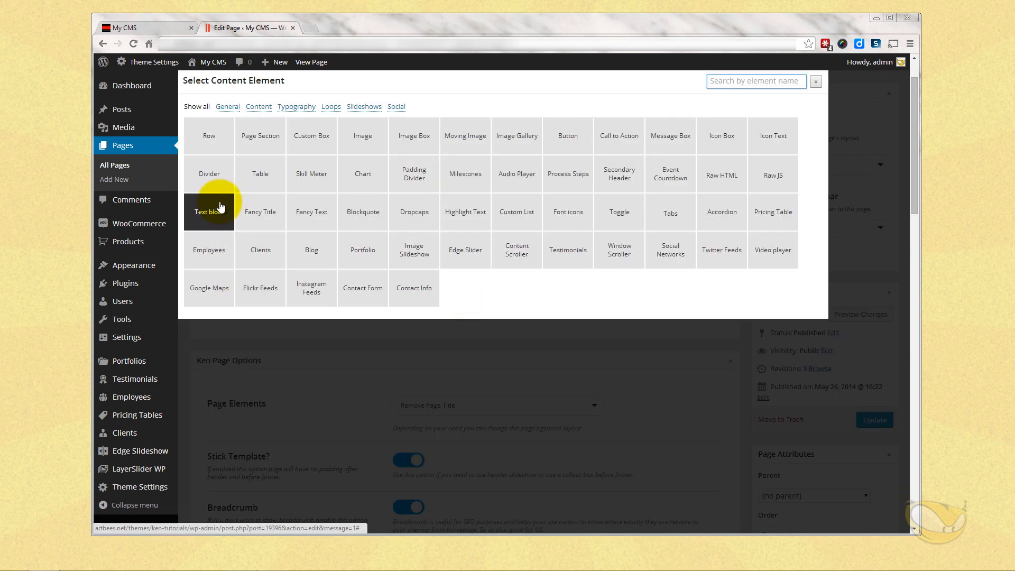
click(725, 81)
text(FAN)
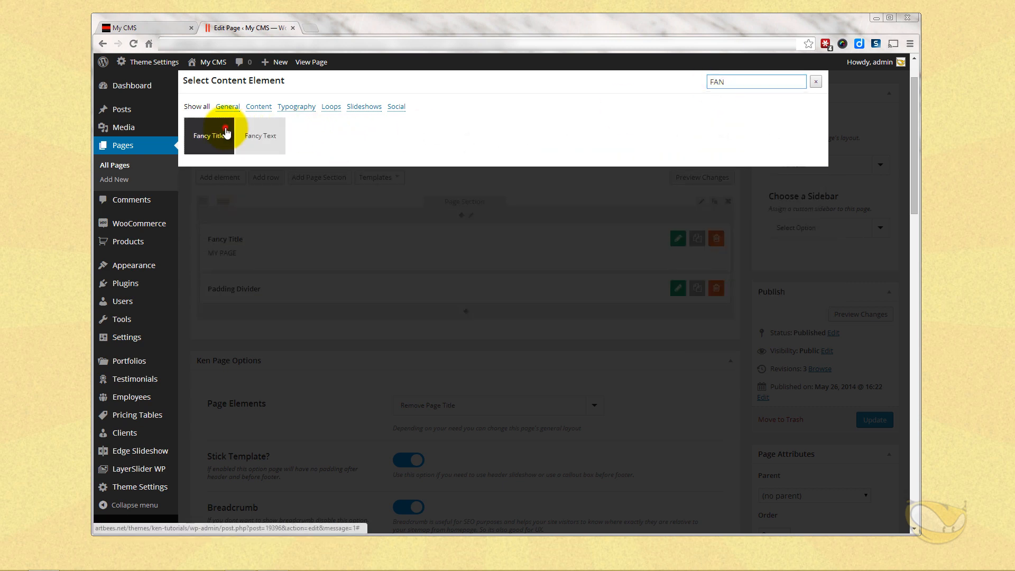
click(224, 134)
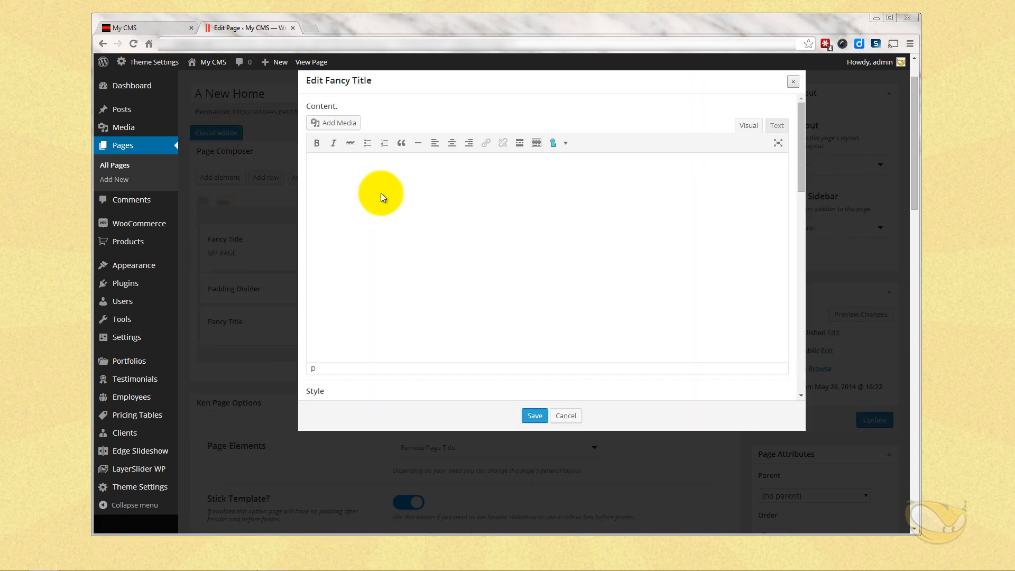
text(Rea)
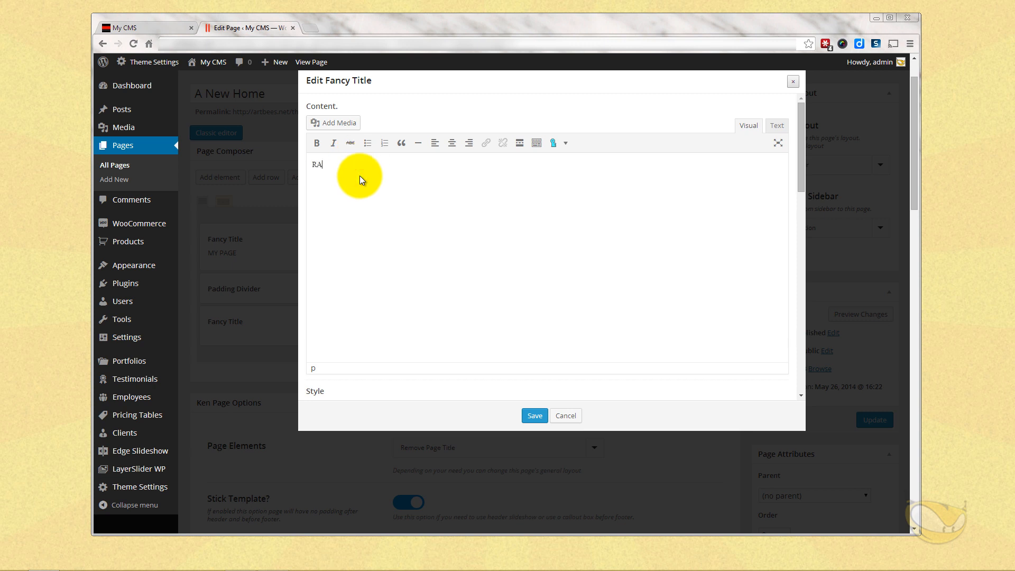
key(BackSpace)
key(BackSpace)
text(EALLY COOL)
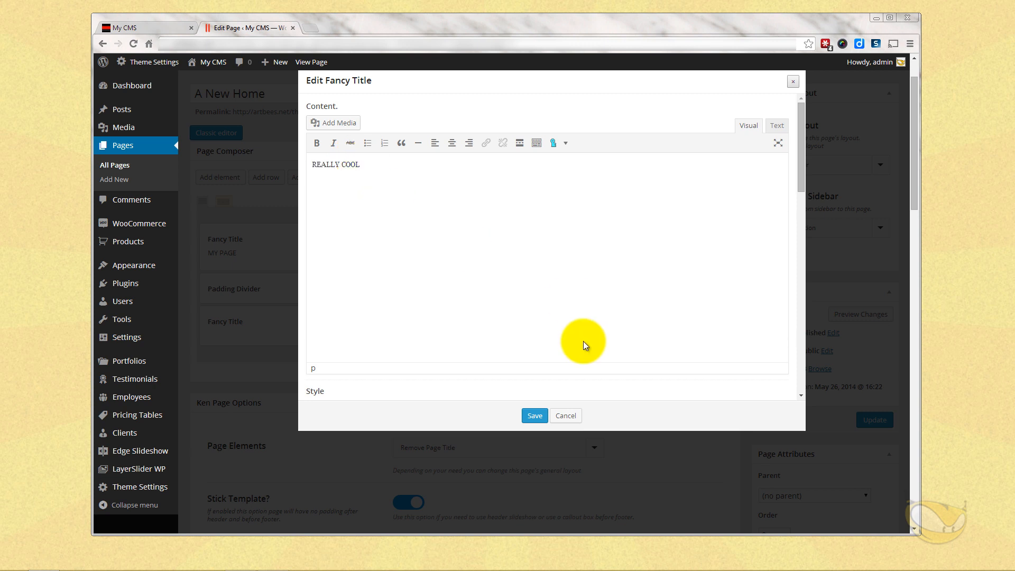
- Set the REALLY COOL title's font size to 25 px and its style to Avantgarde
scroll(582, 341, down, 5)
double_click(479, 277)
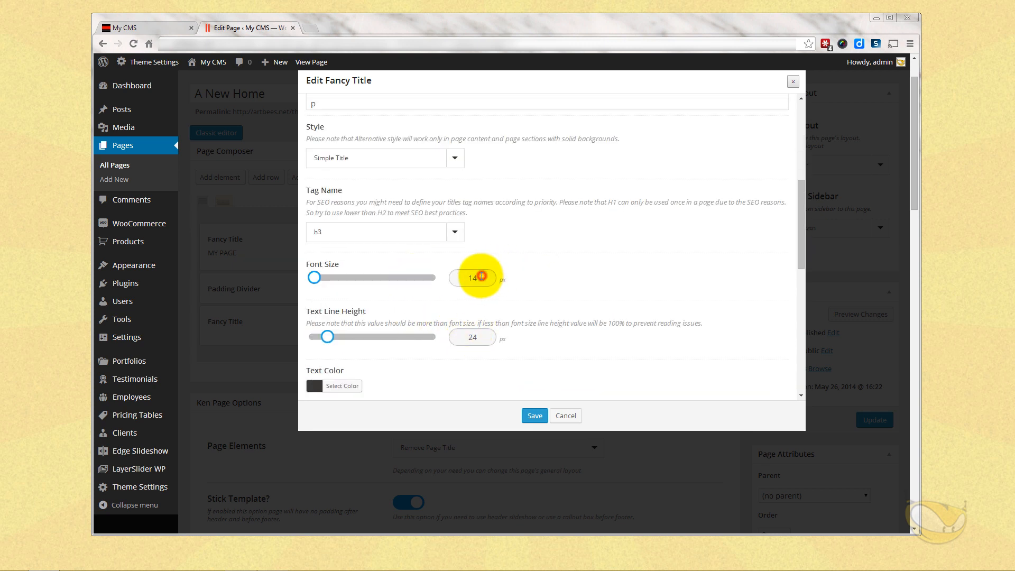
text(25)
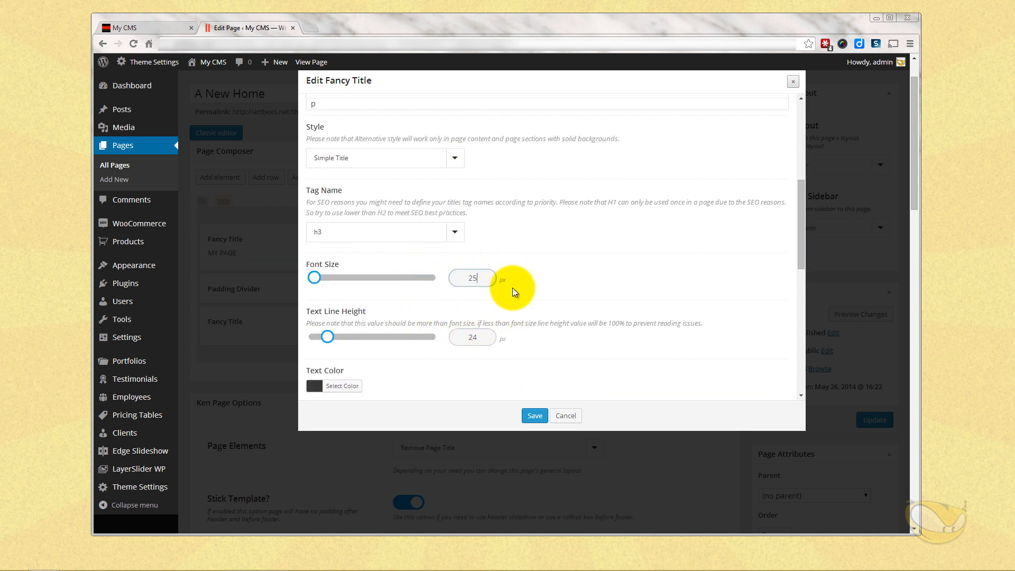
scroll(512, 288, down, 1)
click(459, 110)
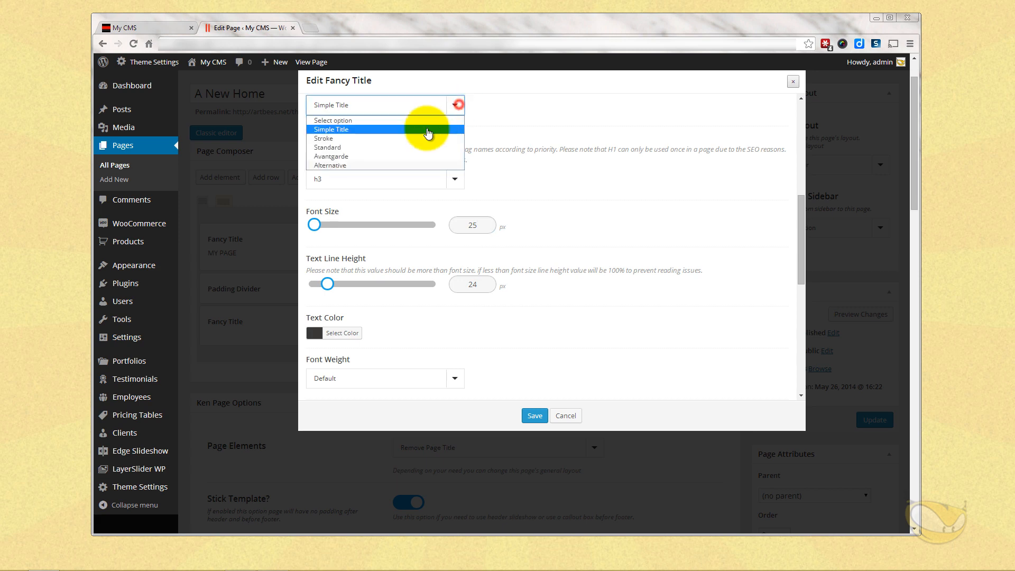
click(392, 155)
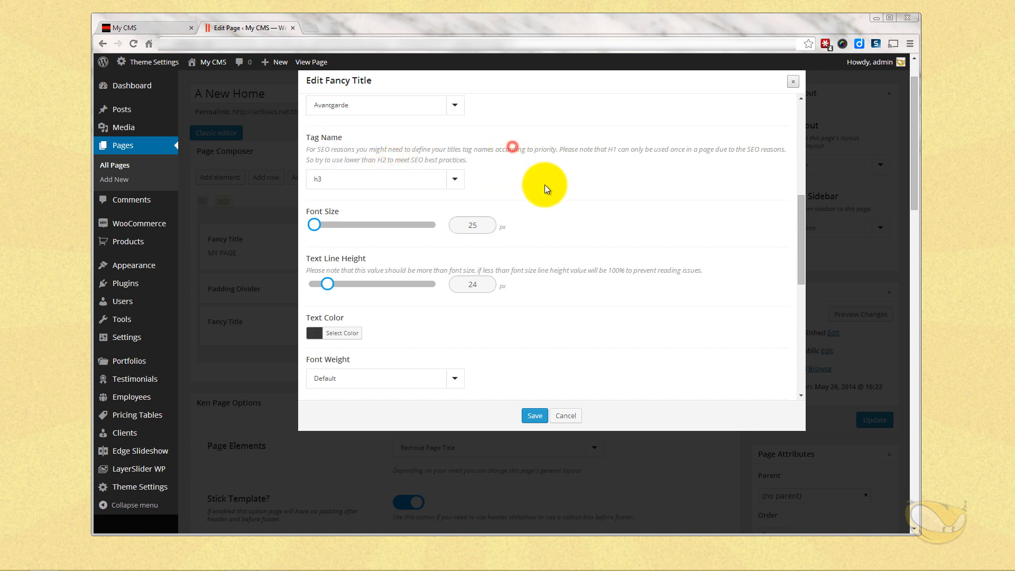
- Set the REALLY COOL title's letter spacing to 5 px and its alignment to Center, and save the element
scroll(547, 207, down, 2)
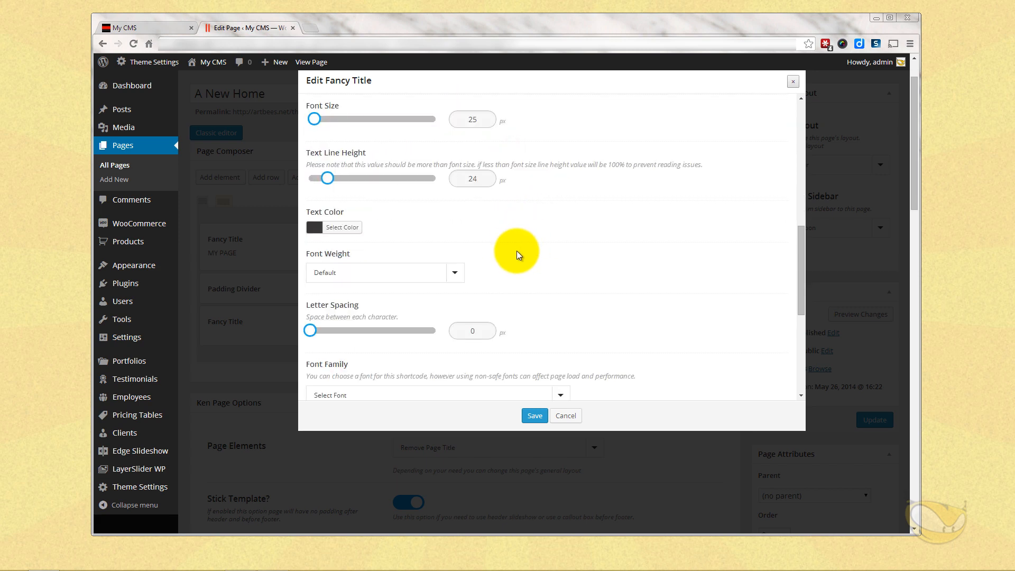
scroll(516, 251, down, 2)
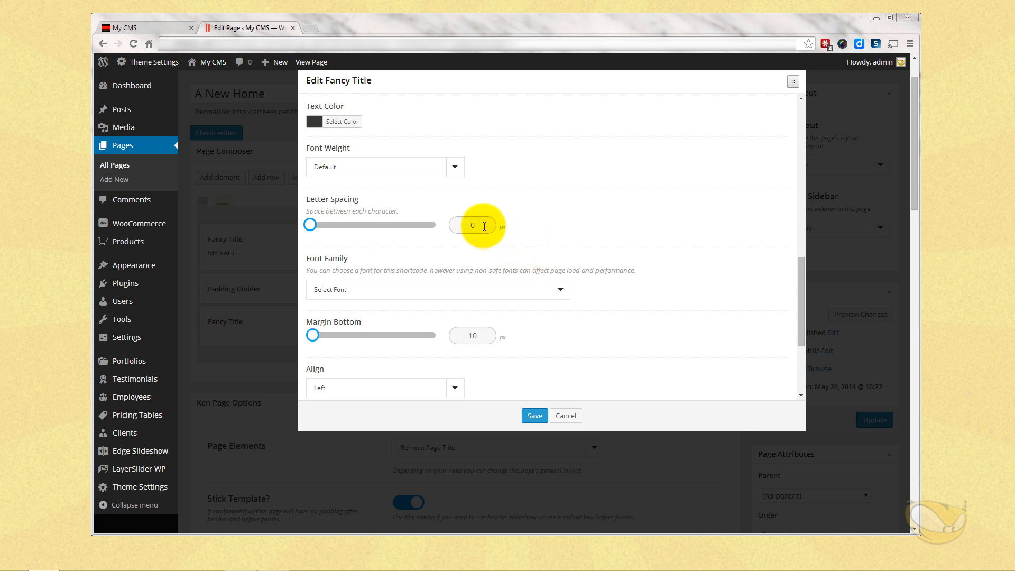
drag(482, 225, 460, 226)
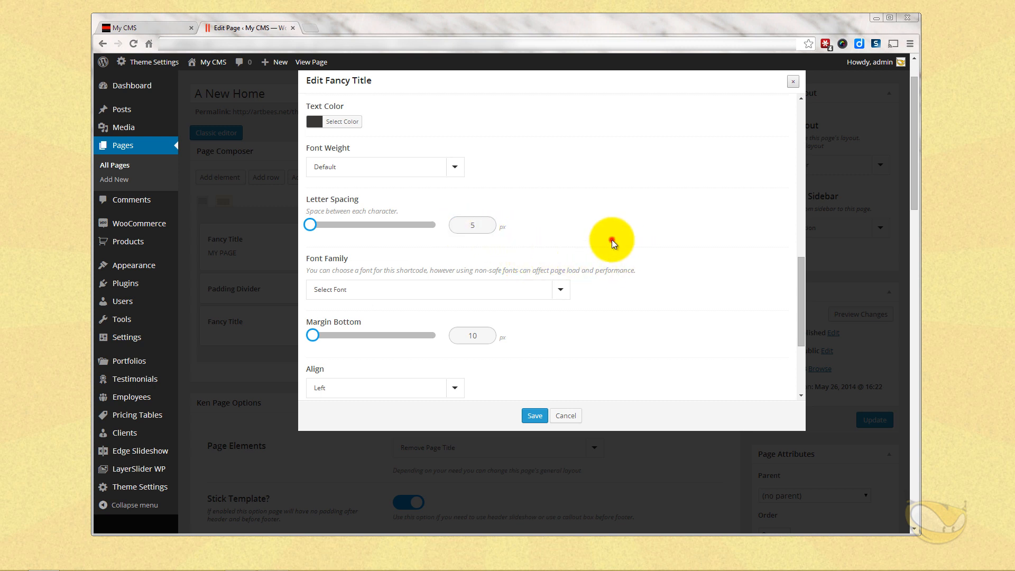
scroll(611, 241, down, 2)
scroll(579, 246, down, 1)
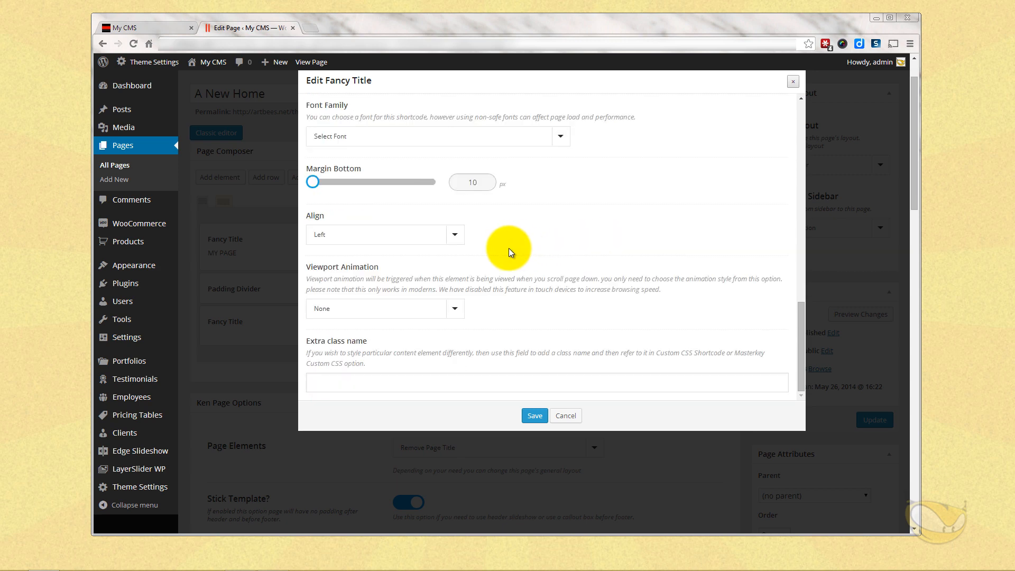
click(467, 233)
click(385, 275)
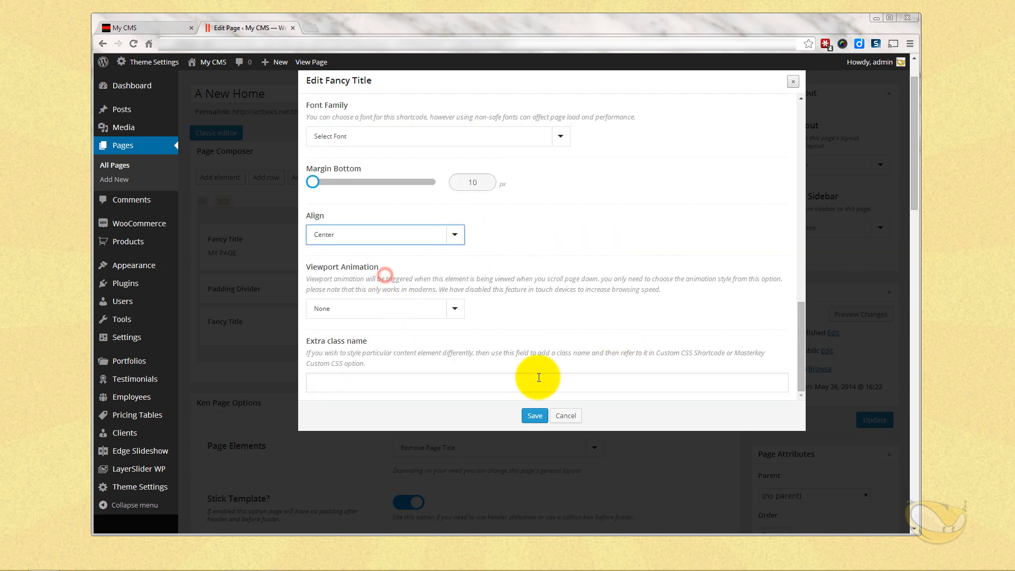
click(536, 416)
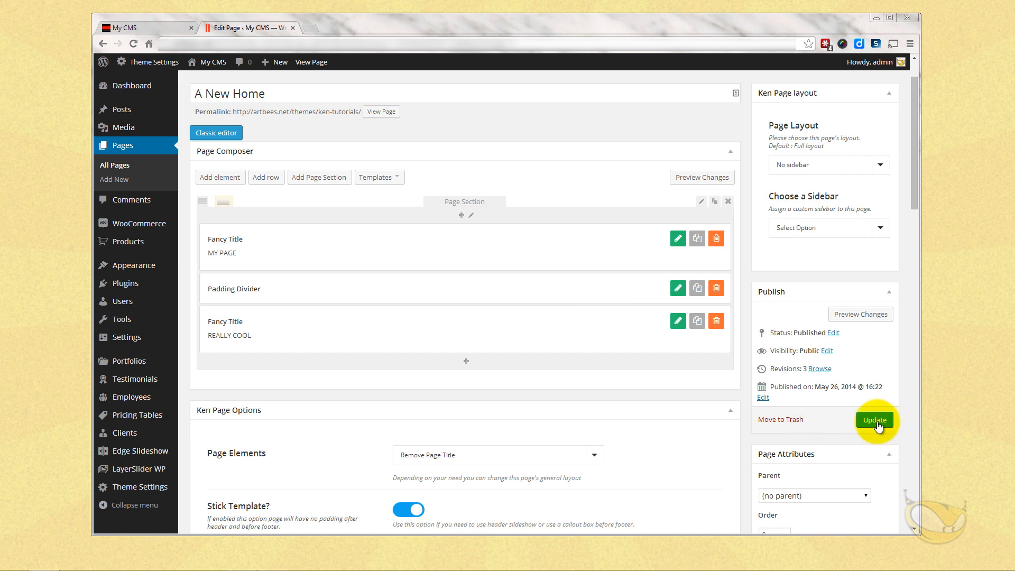
- Update the page and reload the live homepage to check both titles
click(877, 422)
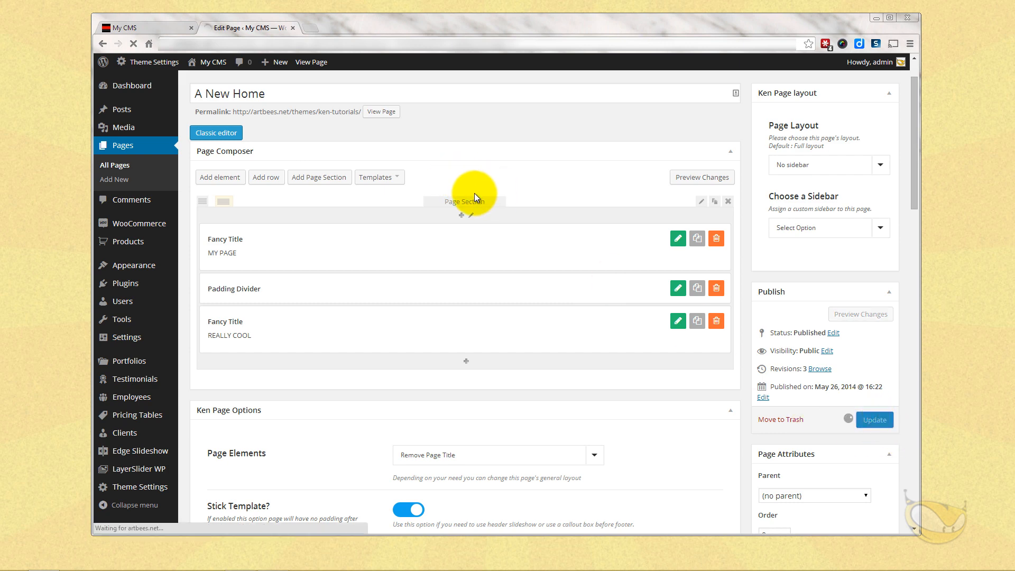
click(143, 27)
click(132, 45)
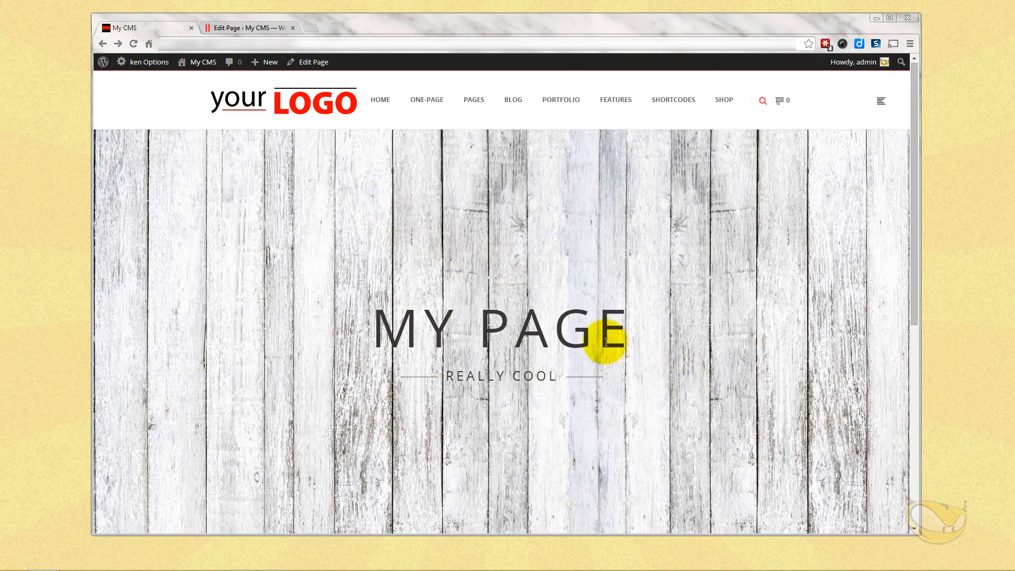
scroll(604, 343, down, 5)
scroll(604, 343, up, 5)
- In the page editor, set the MY PAGE title's font weight to Bold and save the element
click(260, 24)
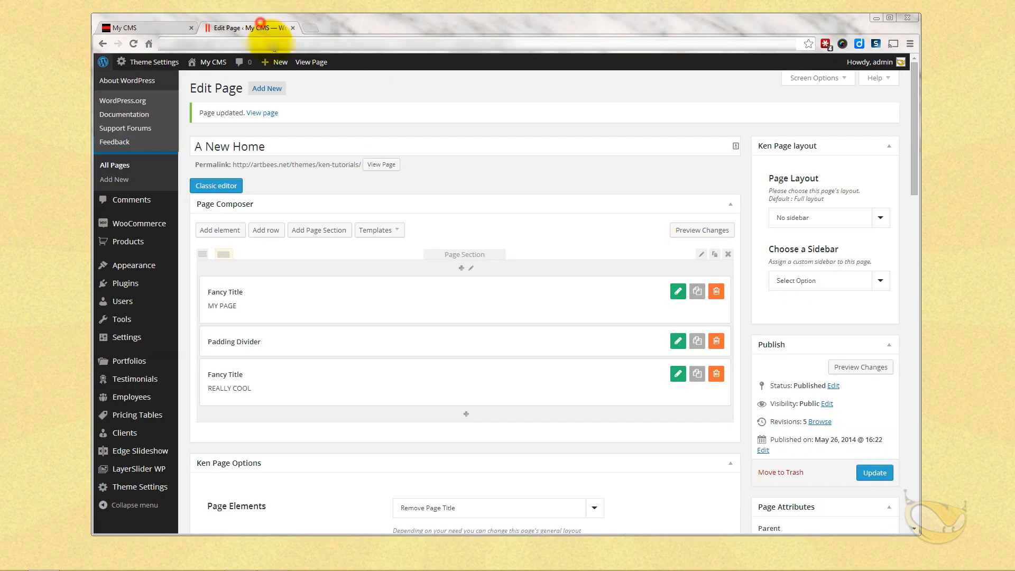
click(679, 291)
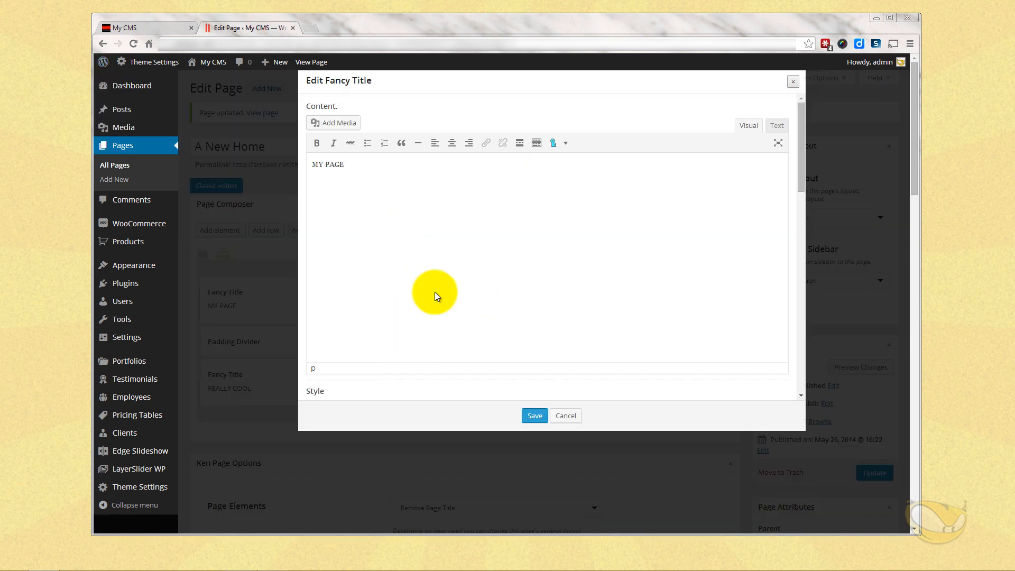
scroll(435, 292, down, 5)
scroll(404, 235, down, 4)
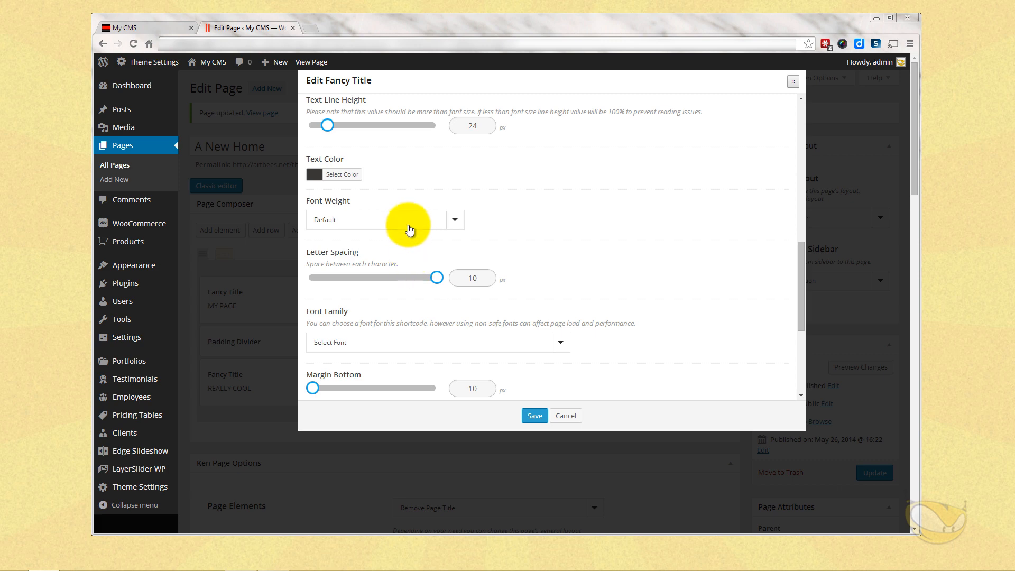
click(406, 222)
click(391, 262)
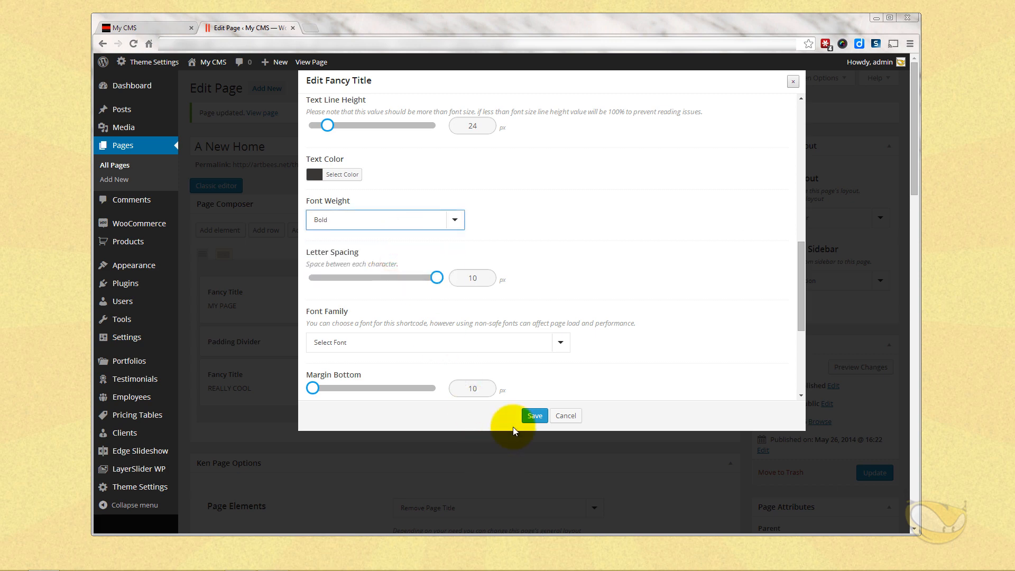
click(532, 416)
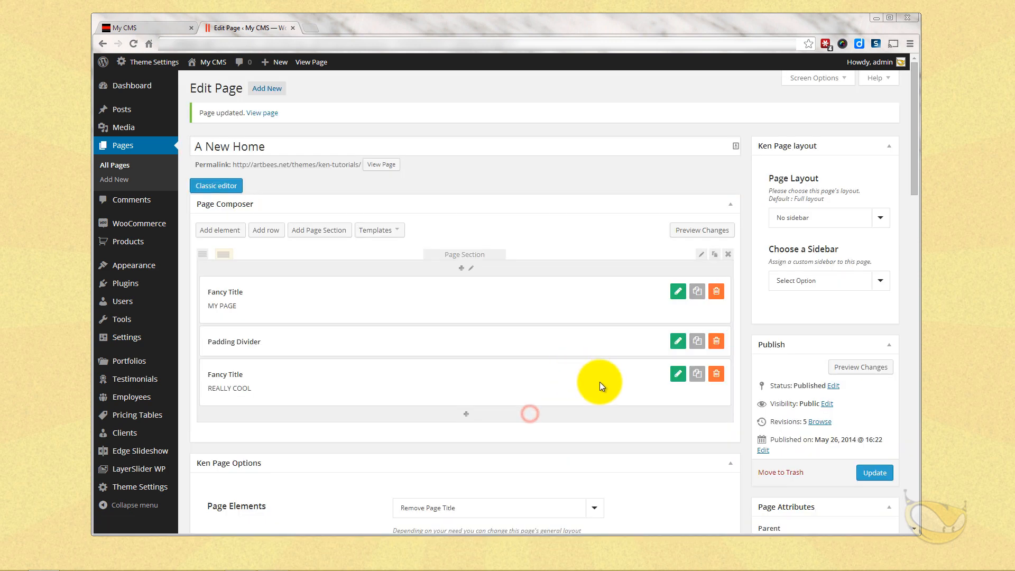
- Update the page and reload the live homepage to check the bold title and the layout down to the footer
click(867, 473)
click(140, 27)
click(133, 43)
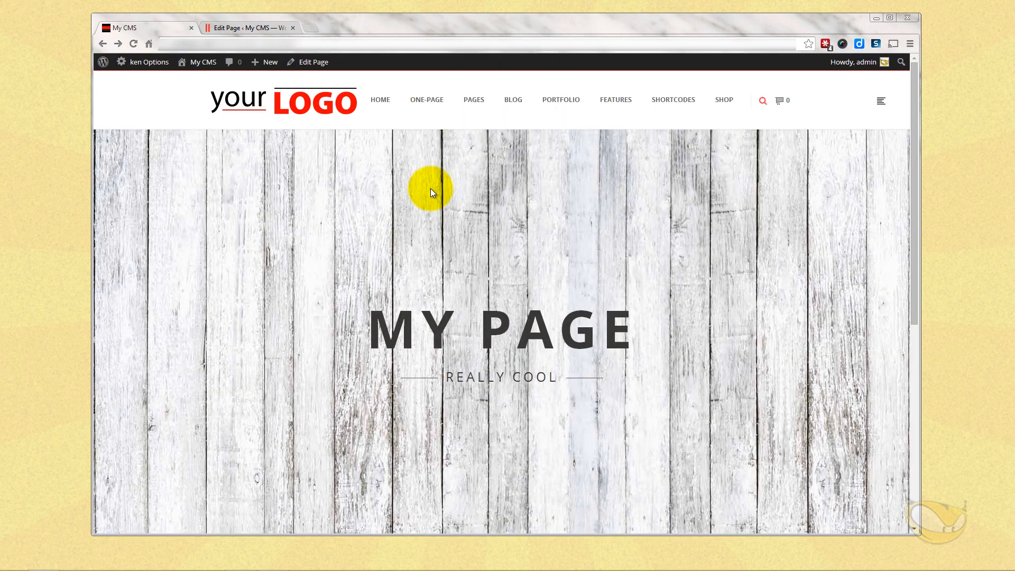
scroll(471, 210, down, 5)
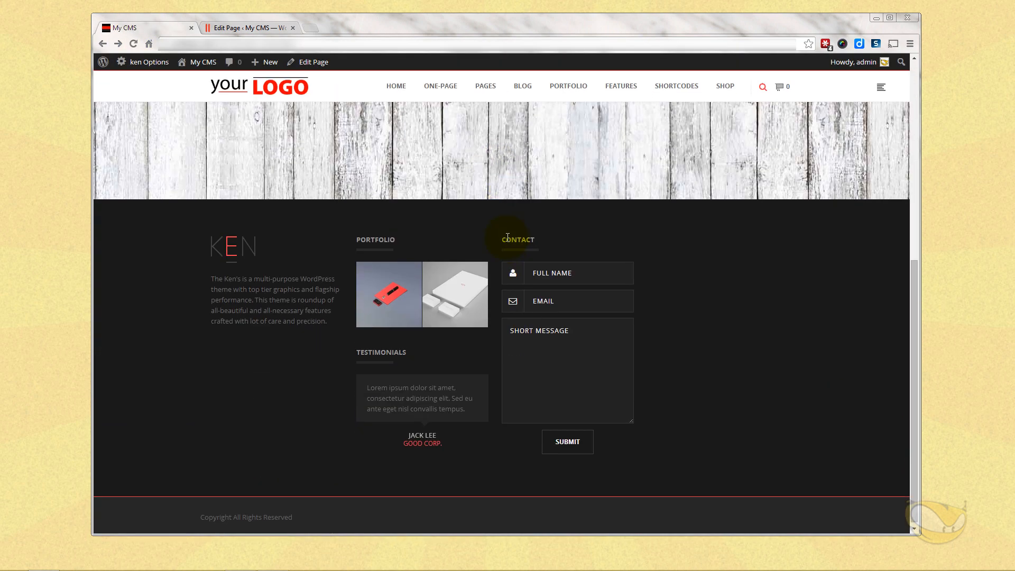
scroll(506, 237, up, 5)
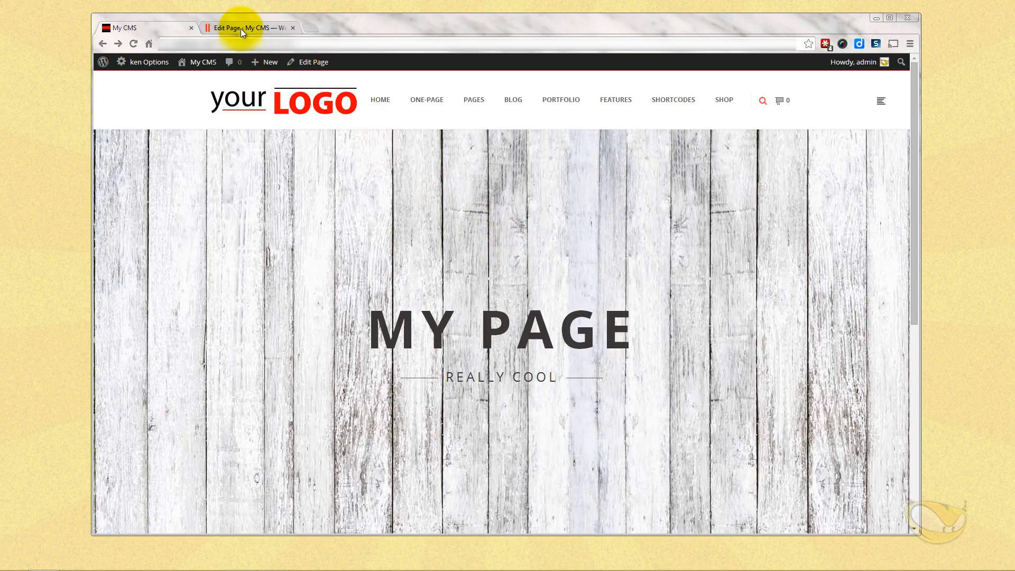
- Enable the page section's parallax background with the direction Horizontal & Vertical trigger on mouse move, and save the section
click(240, 28)
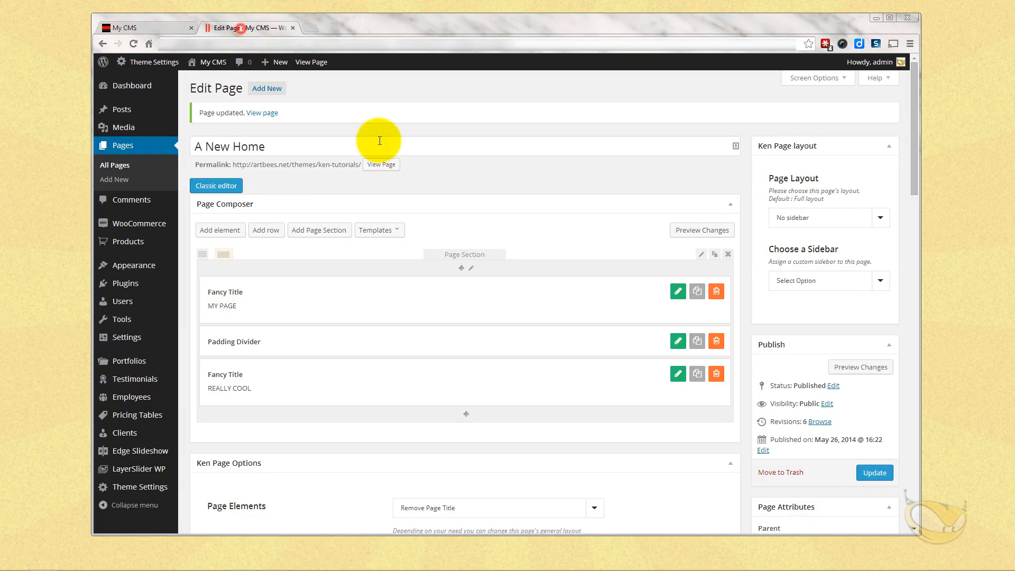
click(701, 255)
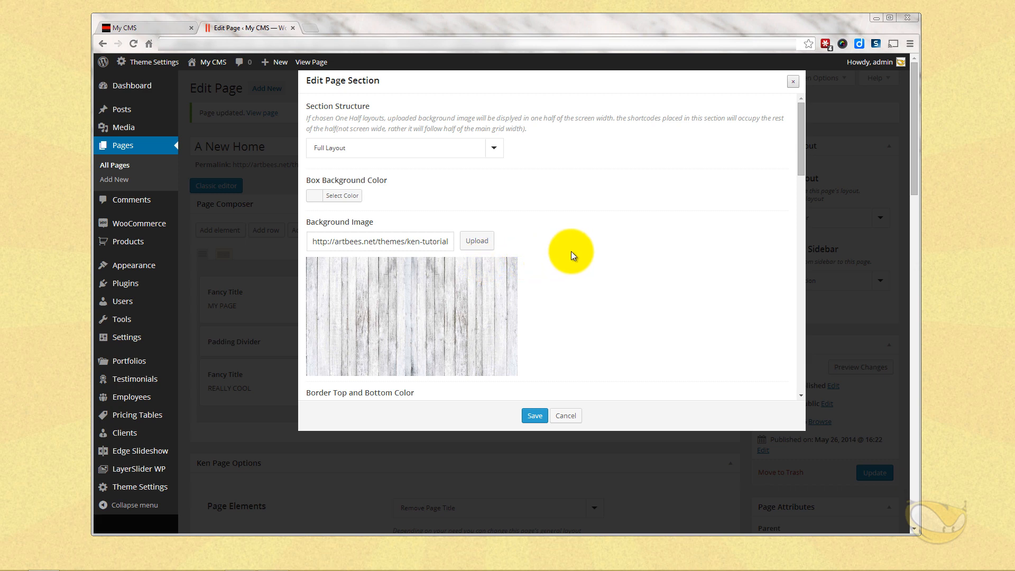
scroll(576, 256, down, 8)
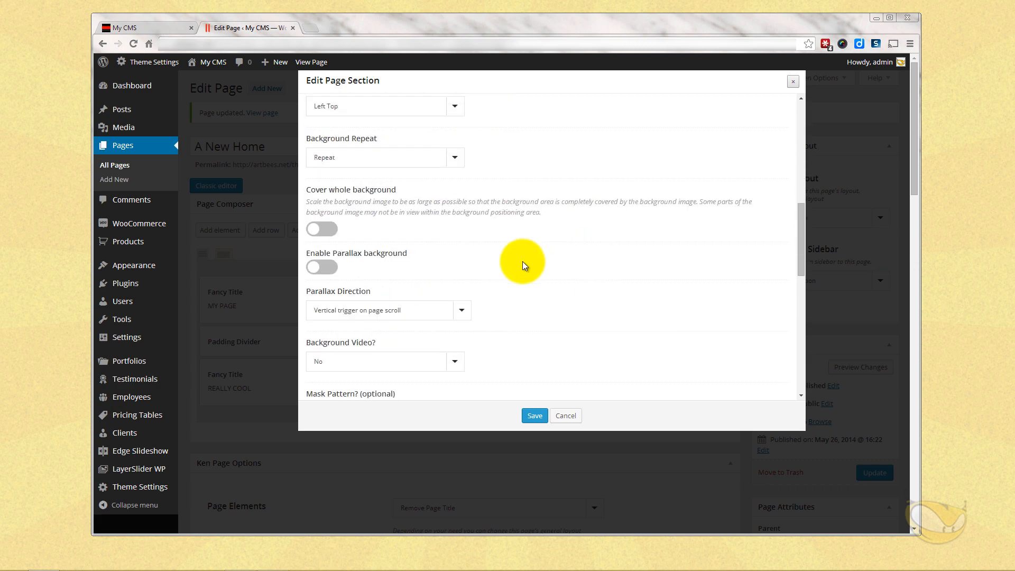
click(333, 271)
click(462, 310)
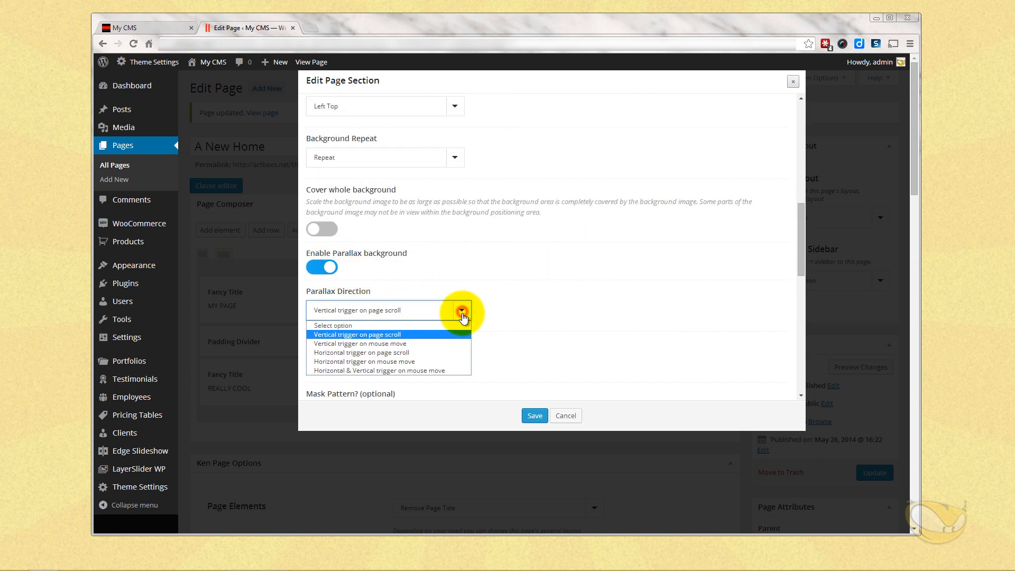
click(434, 370)
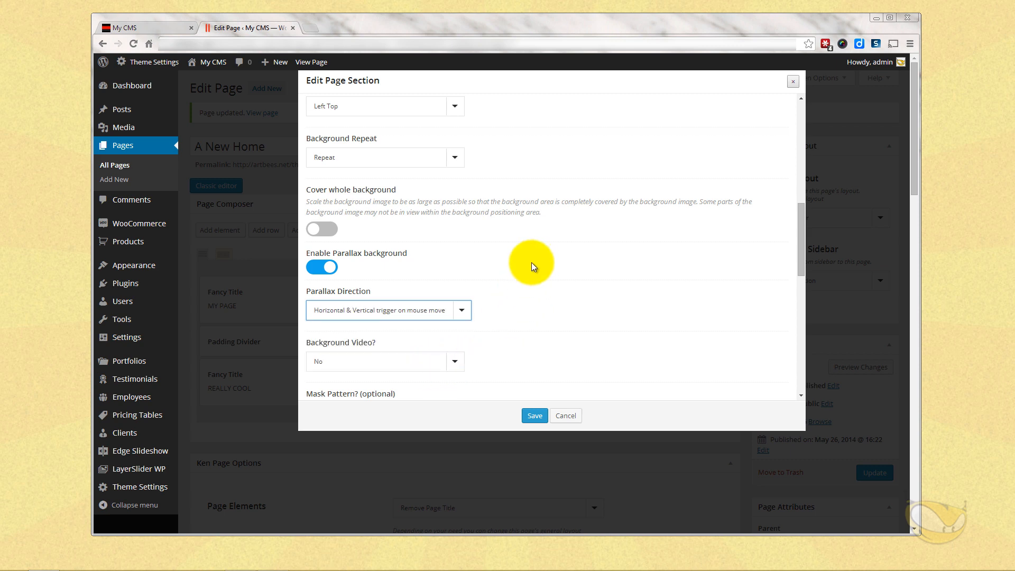
click(562, 263)
scroll(553, 274, down, 3)
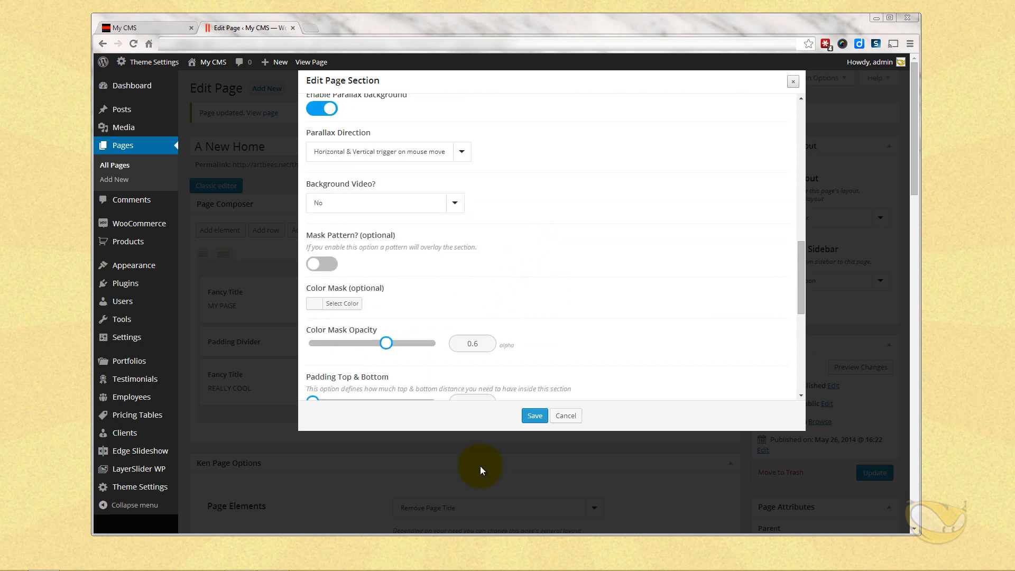
click(533, 416)
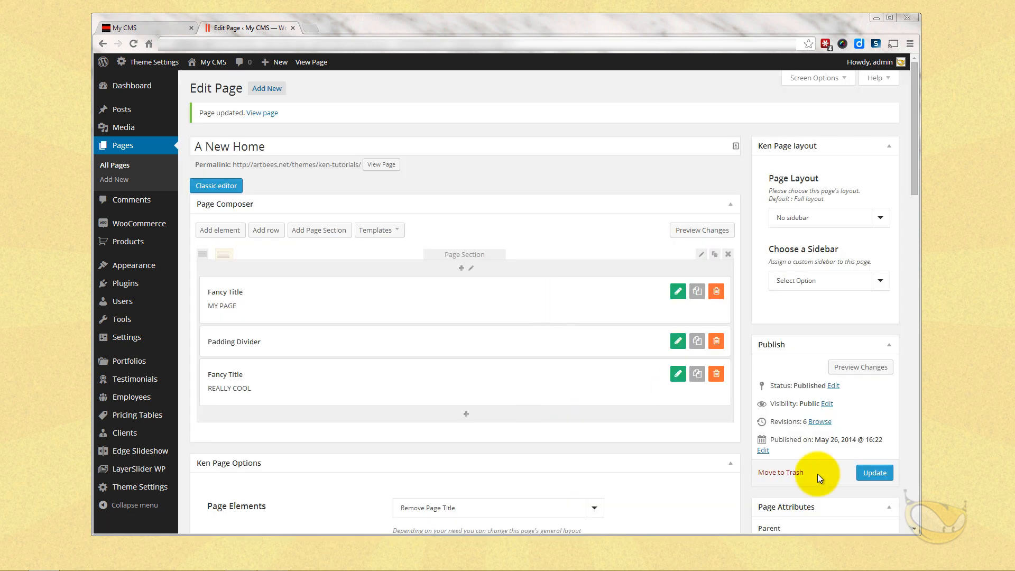
- Update the page and reload the live homepage to check the parallax effect on the wood background
click(875, 473)
click(127, 28)
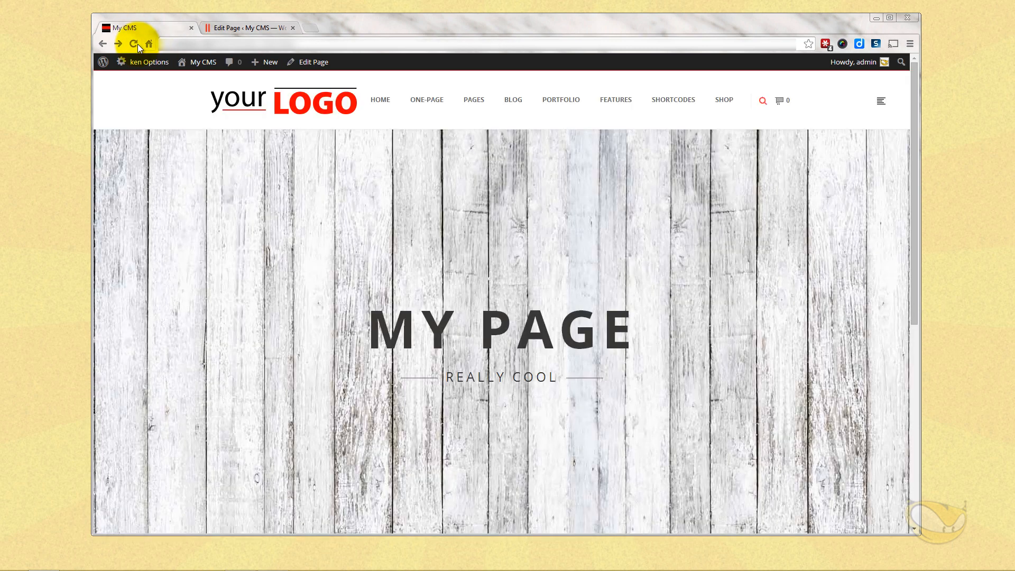
click(134, 44)
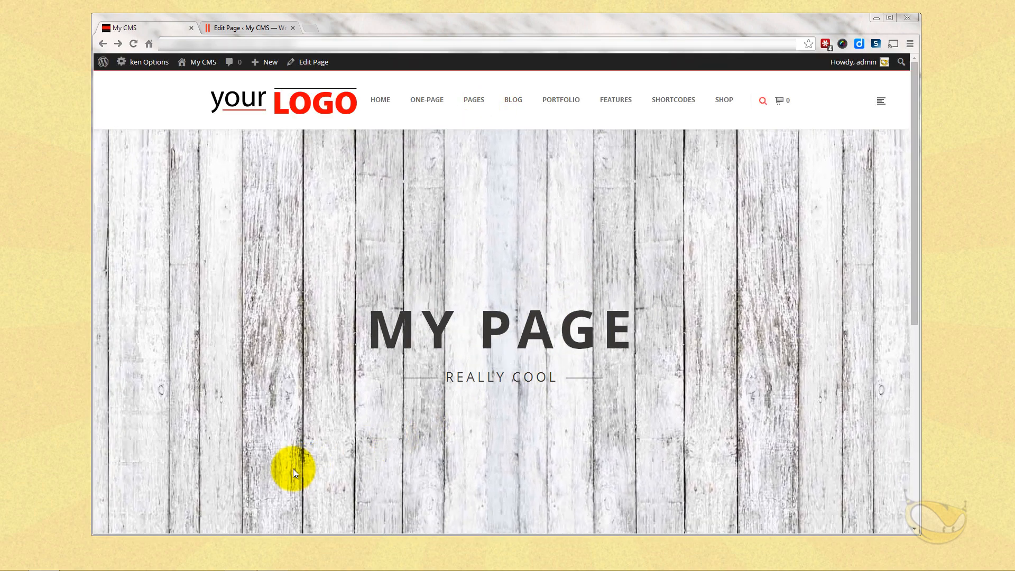
scroll(439, 442, down, 6)
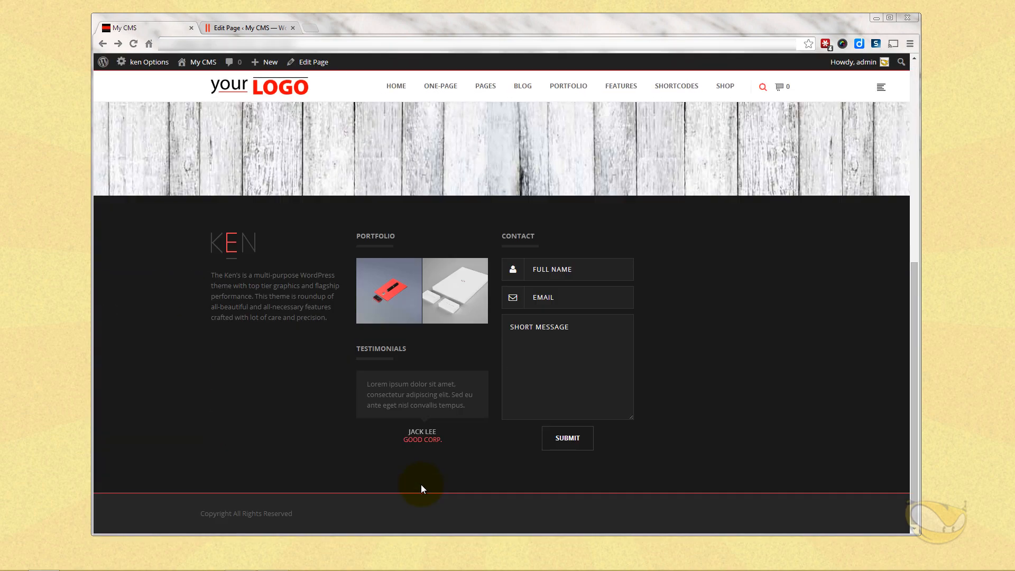
scroll(420, 485, up, 6)
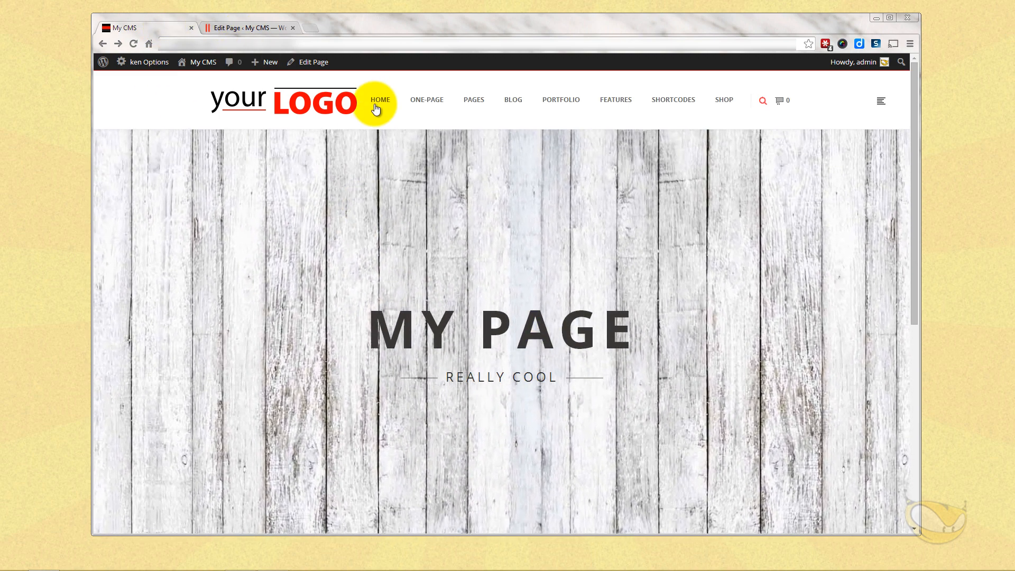
- Set the page's Header Style to Transparent Layer in the Ken Page Options of the page editor
click(253, 28)
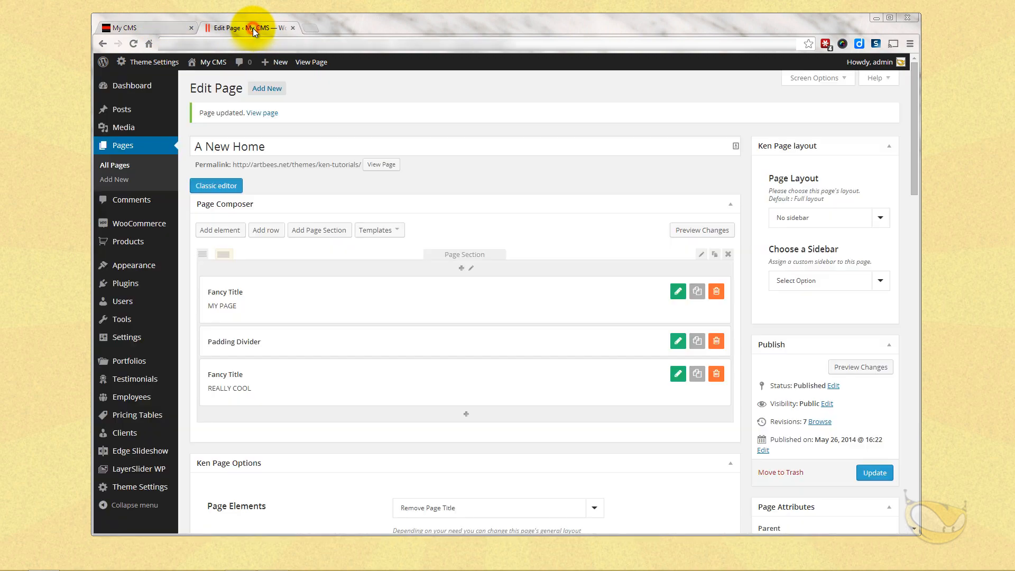
scroll(508, 331, down, 4)
scroll(508, 331, down, 4)
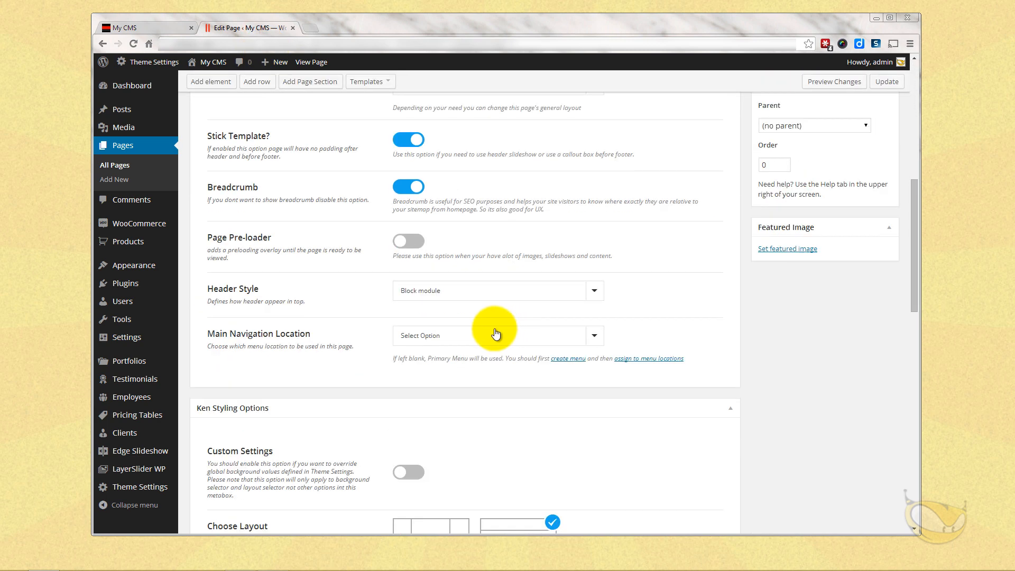
click(479, 292)
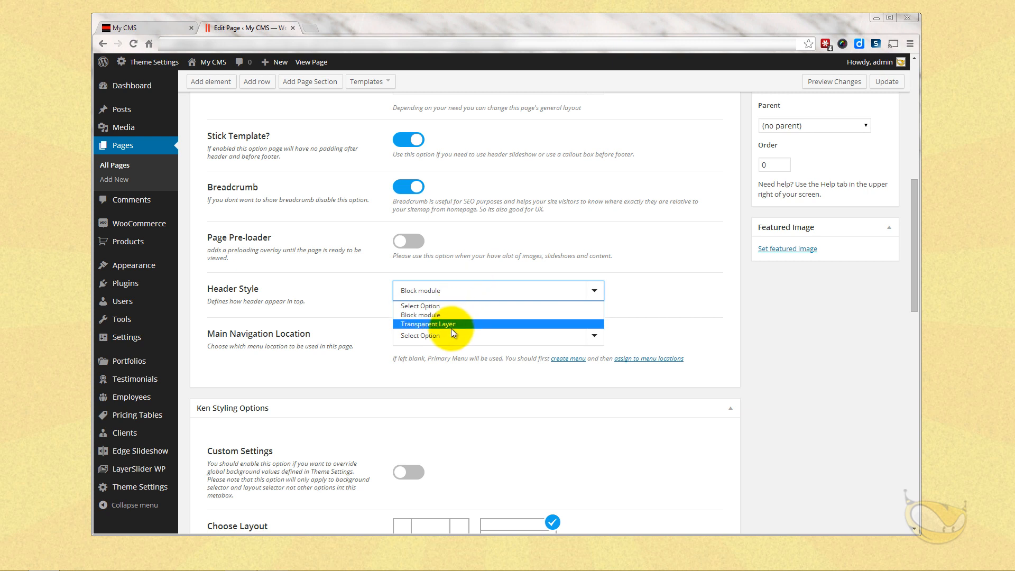
click(454, 325)
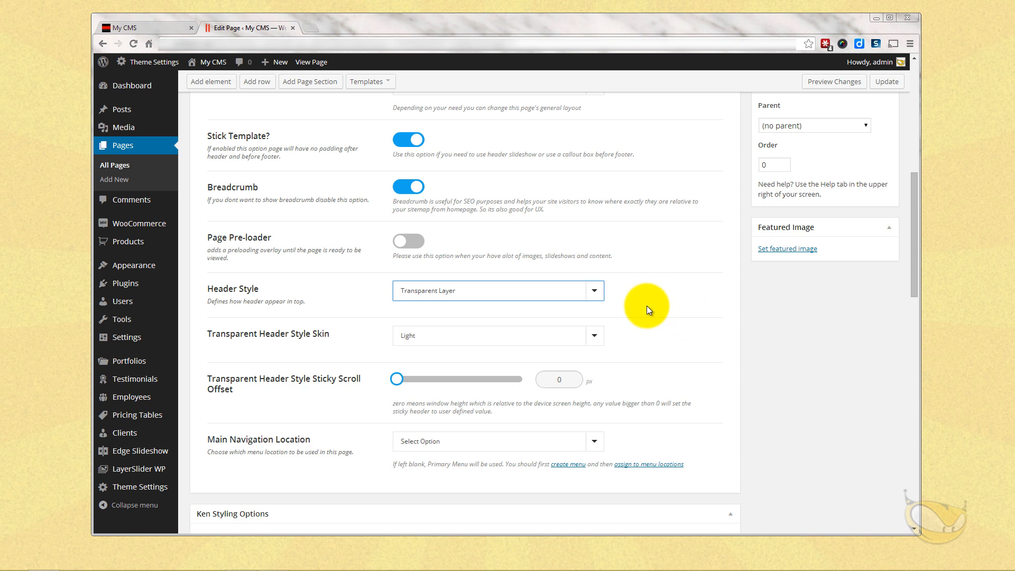
- Update the page and reload the live homepage to check the transparent header over the wood background
scroll(646, 305, up, 4)
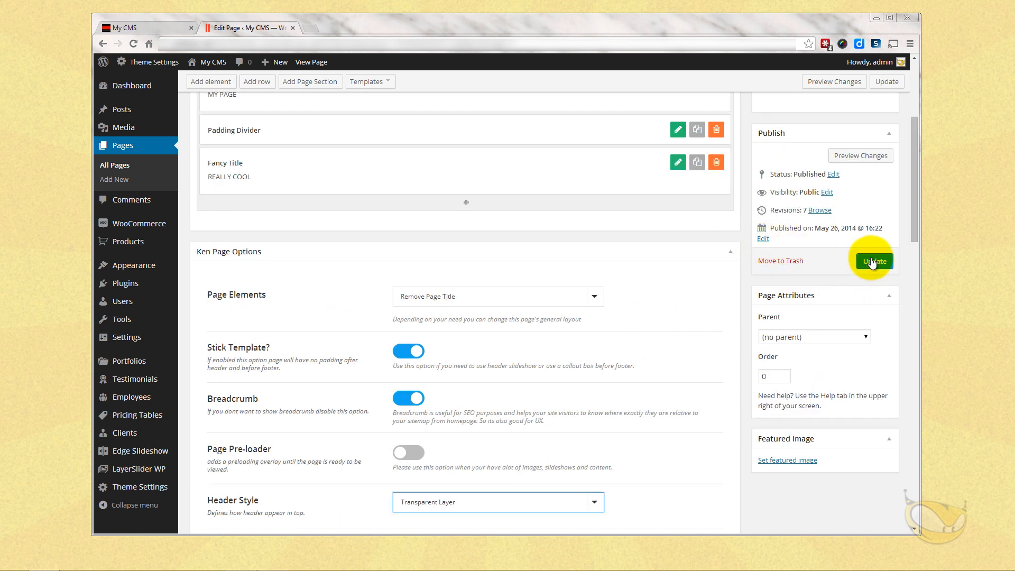
click(873, 262)
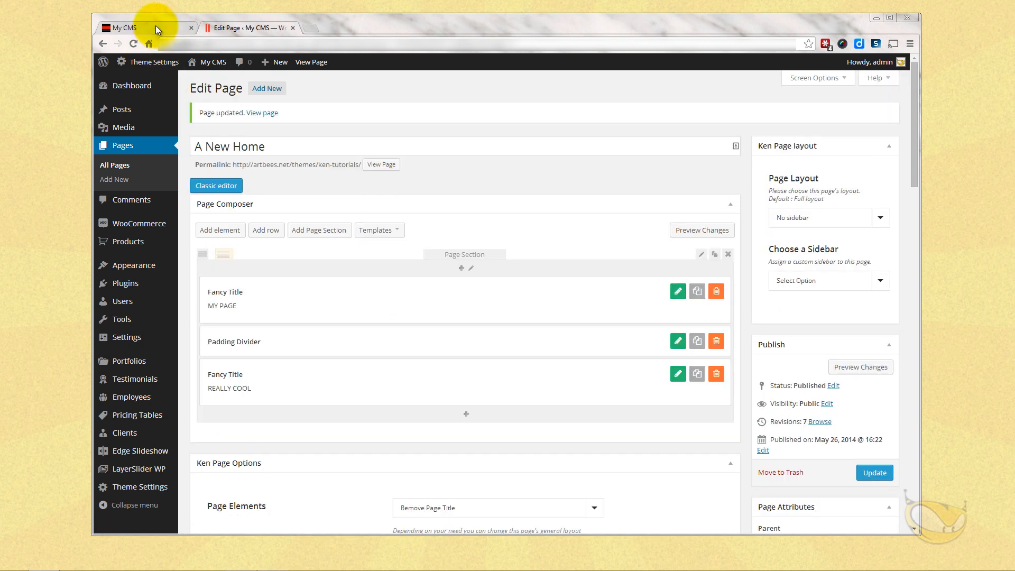
click(156, 25)
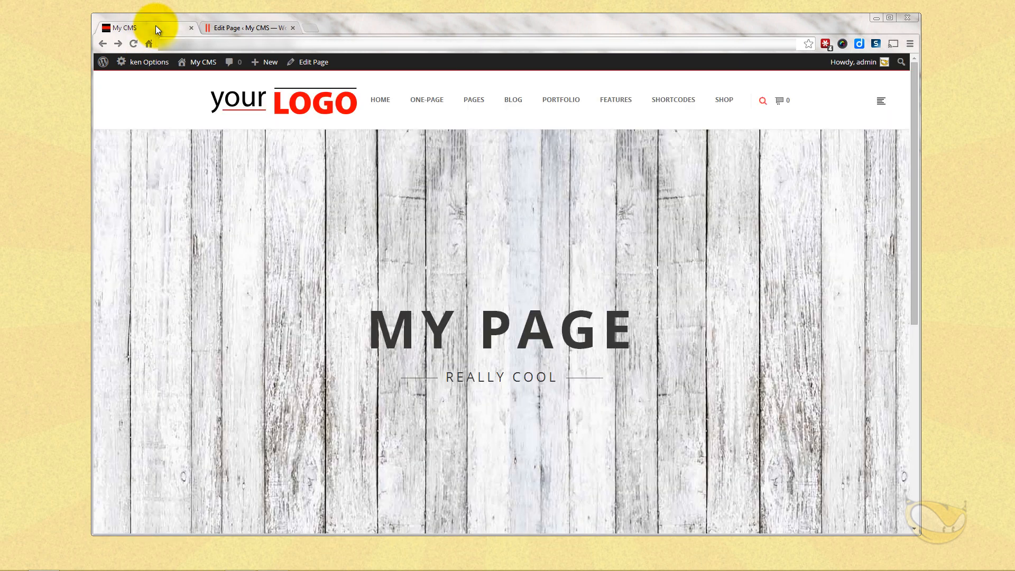
click(132, 44)
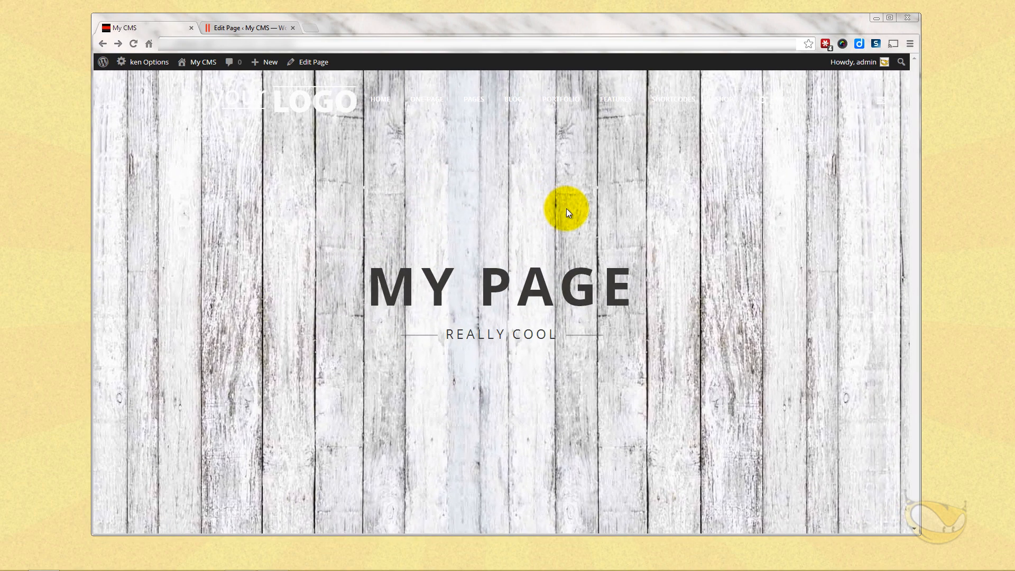
scroll(566, 212, down, 3)
scroll(567, 218, up, 3)
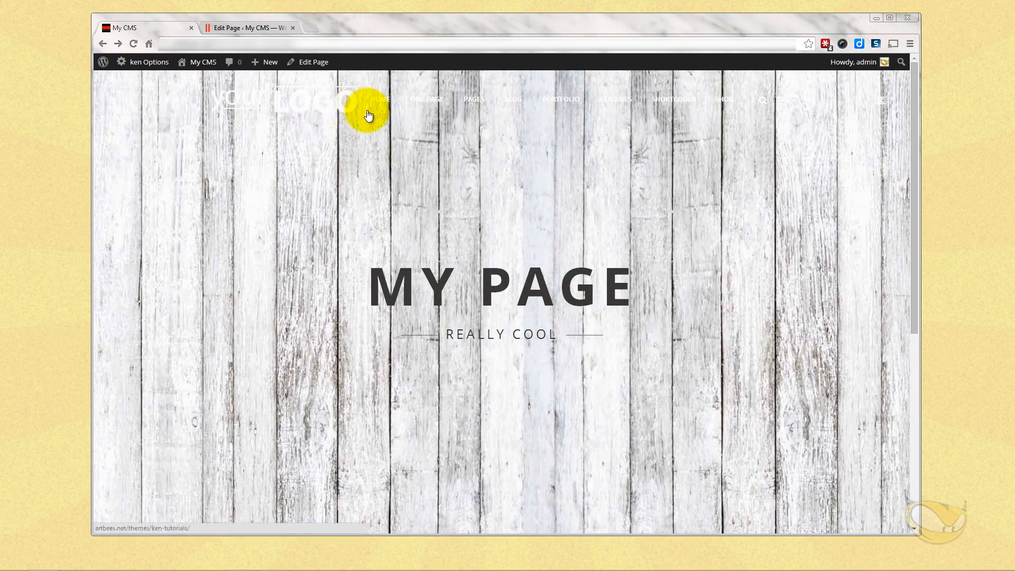
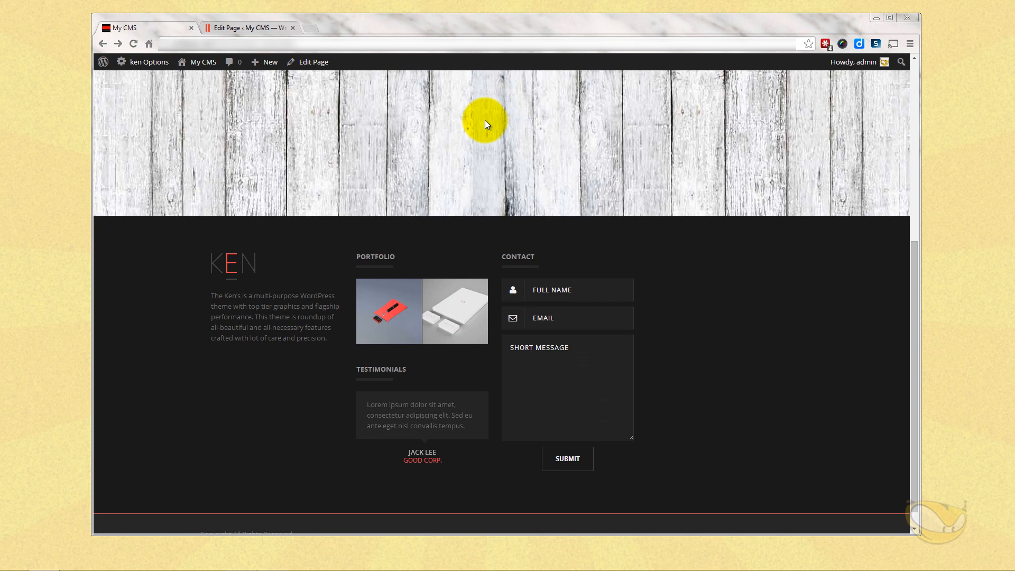
- Examine the header's behaviour on the live homepage between the title section and the footer
scroll(485, 120, down, 1)
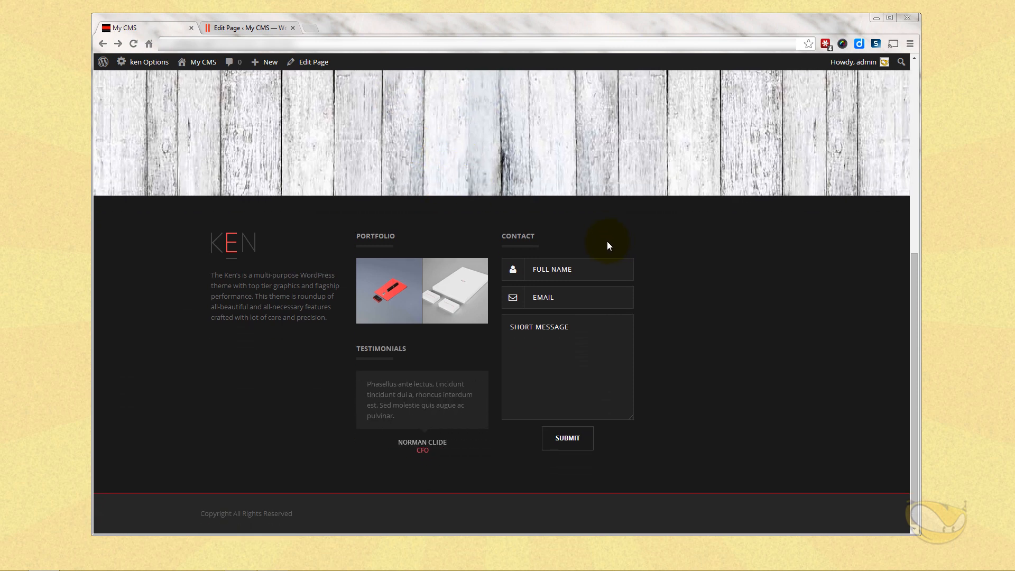
scroll(601, 244, up, 7)
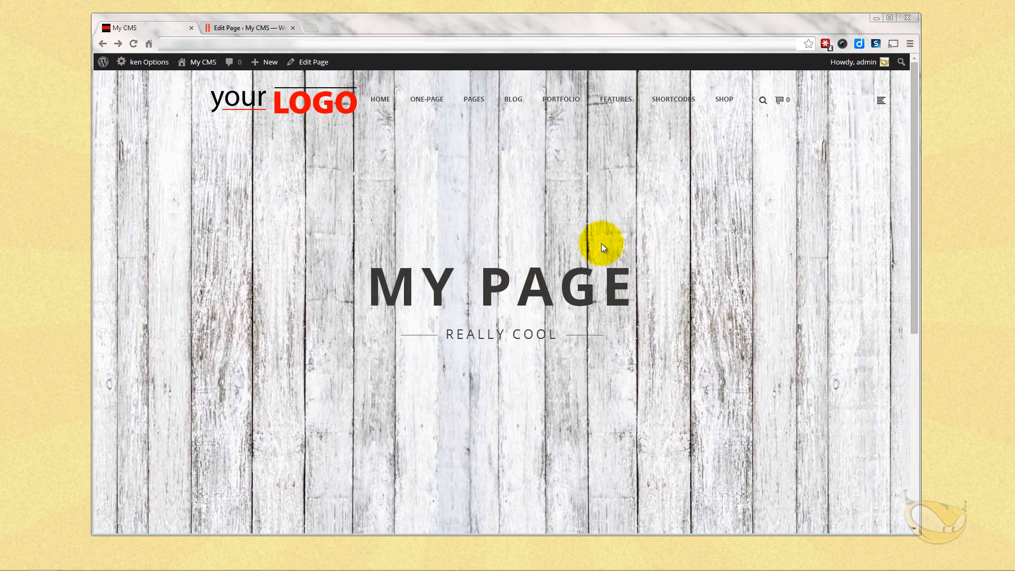
scroll(596, 248, down, 7)
scroll(591, 248, up, 7)
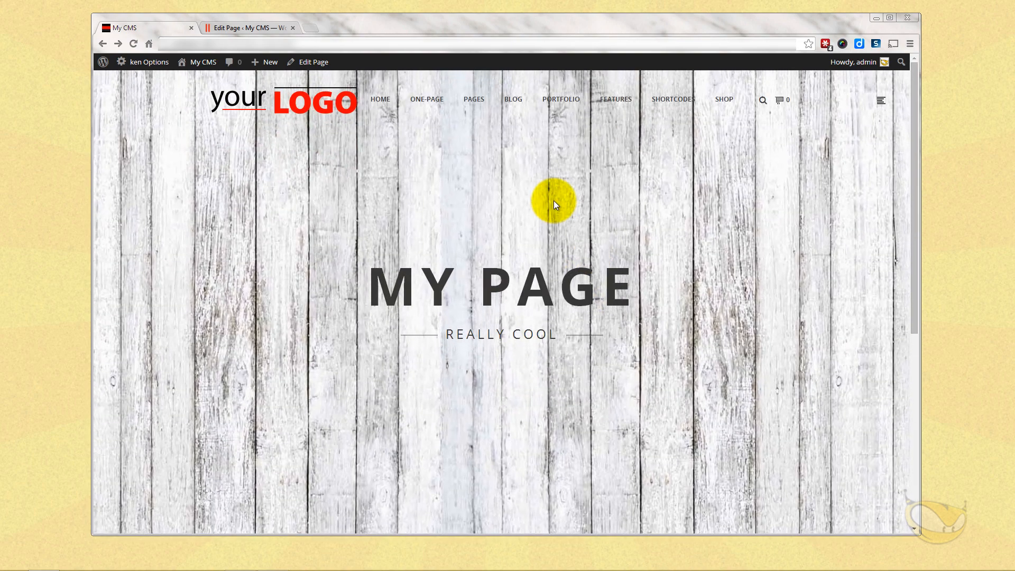
scroll(539, 208, down, 6)
scroll(535, 283, down, 1)
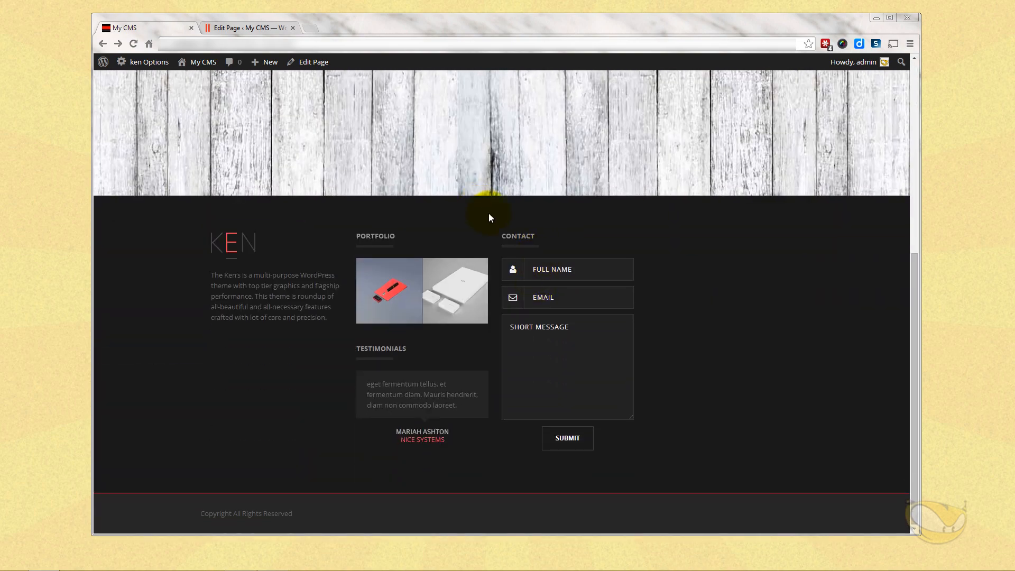
scroll(516, 240, up, 7)
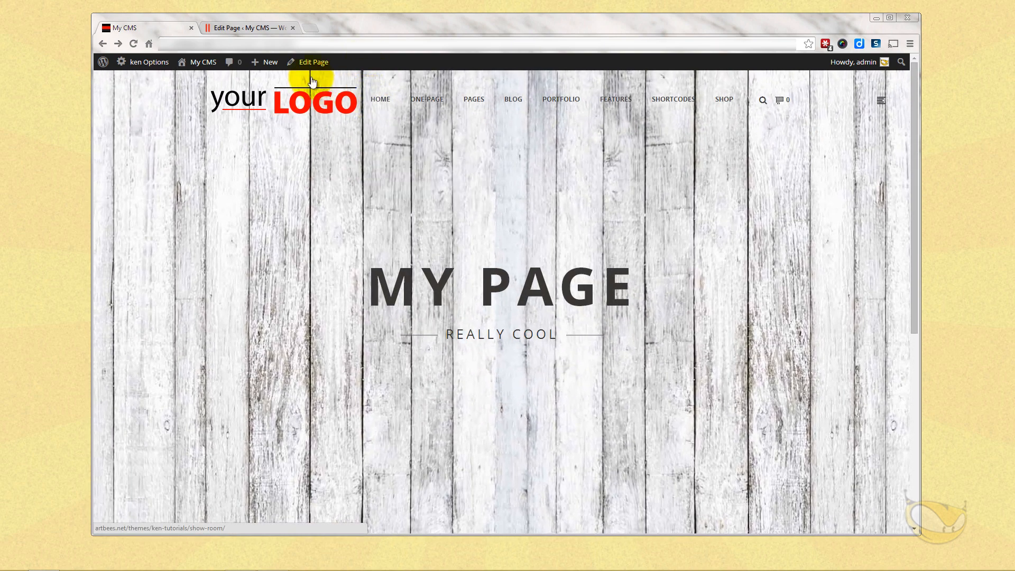
- Add a new row below the page section in the page editor and insert an Edge Slider element into it
click(255, 26)
scroll(462, 288, down, 2)
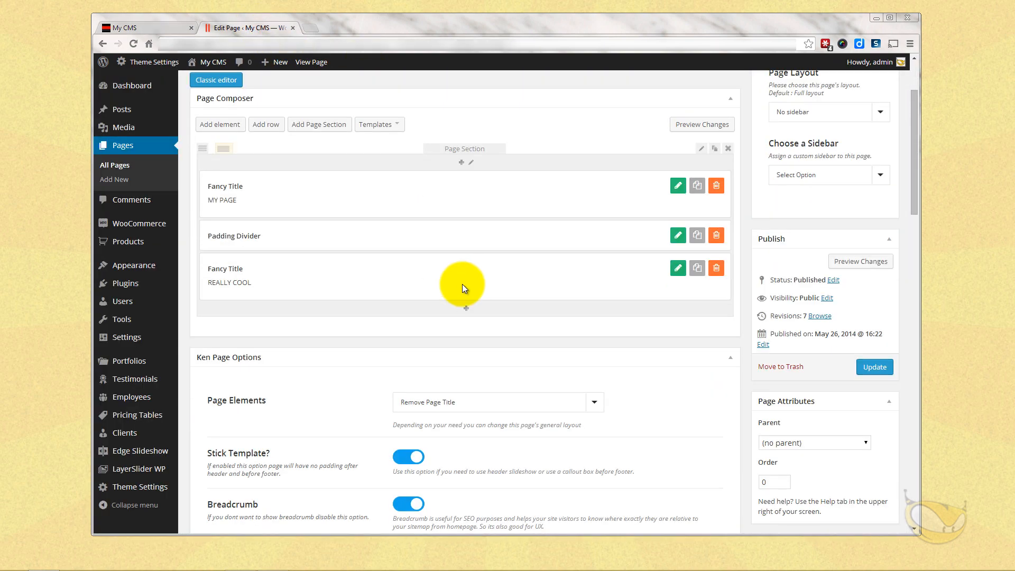
click(263, 126)
scroll(698, 341, down, 1)
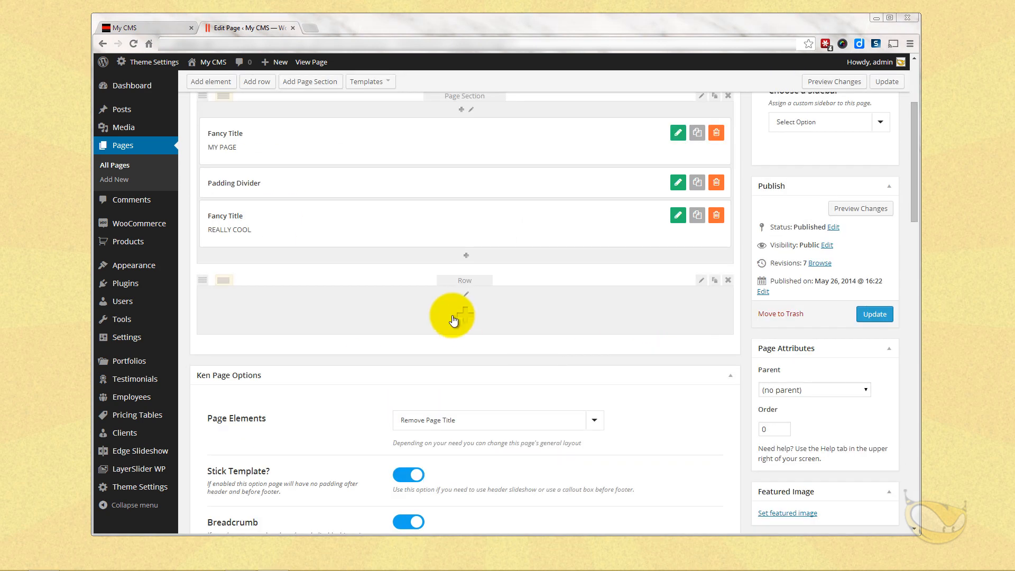
click(461, 312)
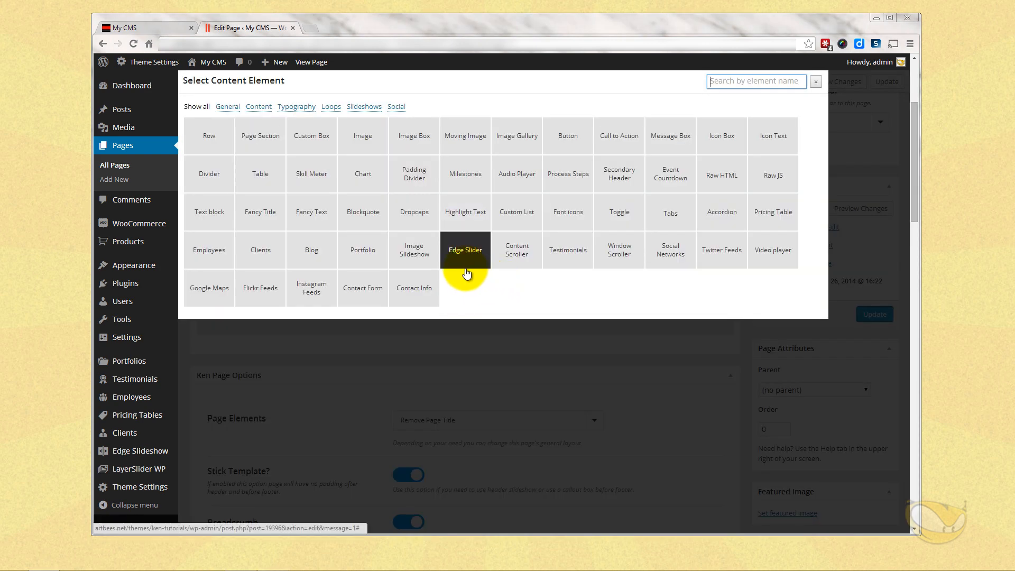
click(729, 81)
text(E)
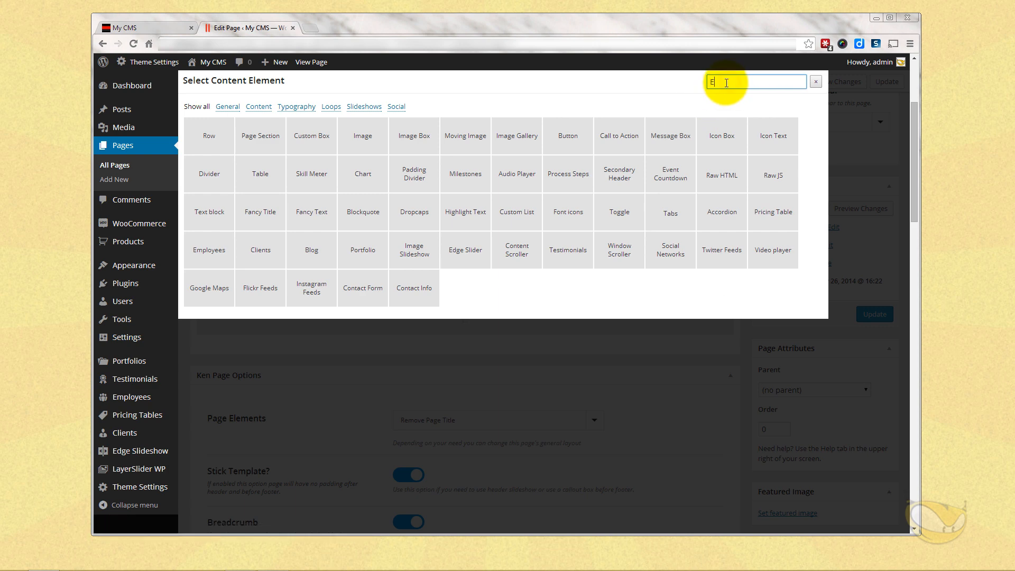
text(D)
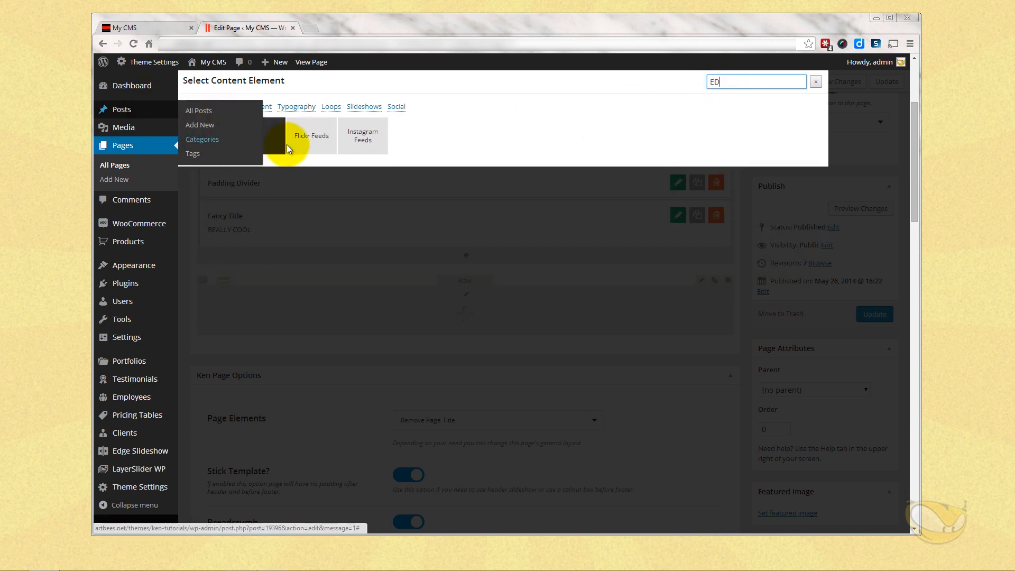
click(214, 136)
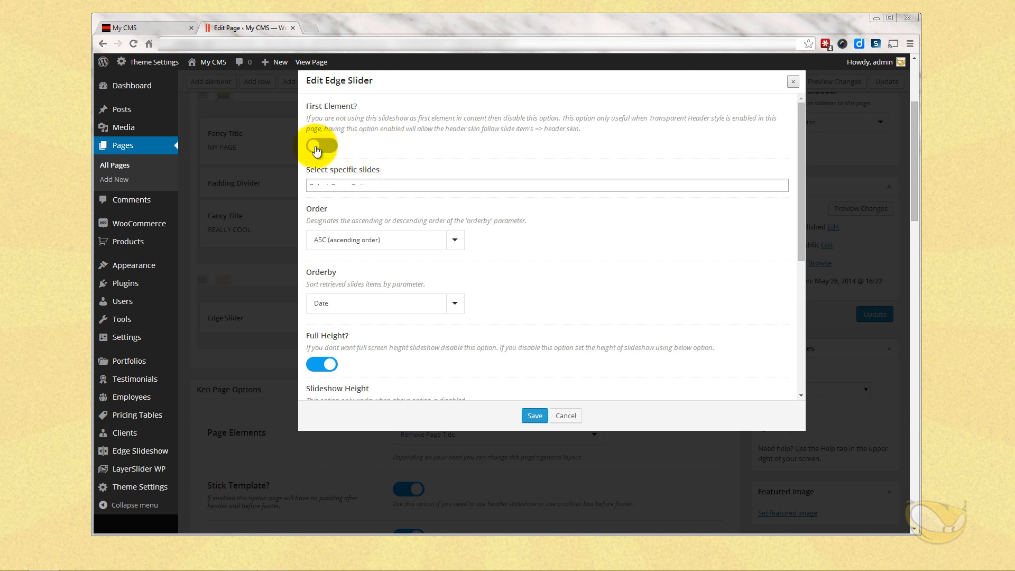
- Select the slides Colored IconPortfolio 2, Colored IconPortfolio 4 and Colored IconPortfolio 3 for the Edge Slider
click(400, 184)
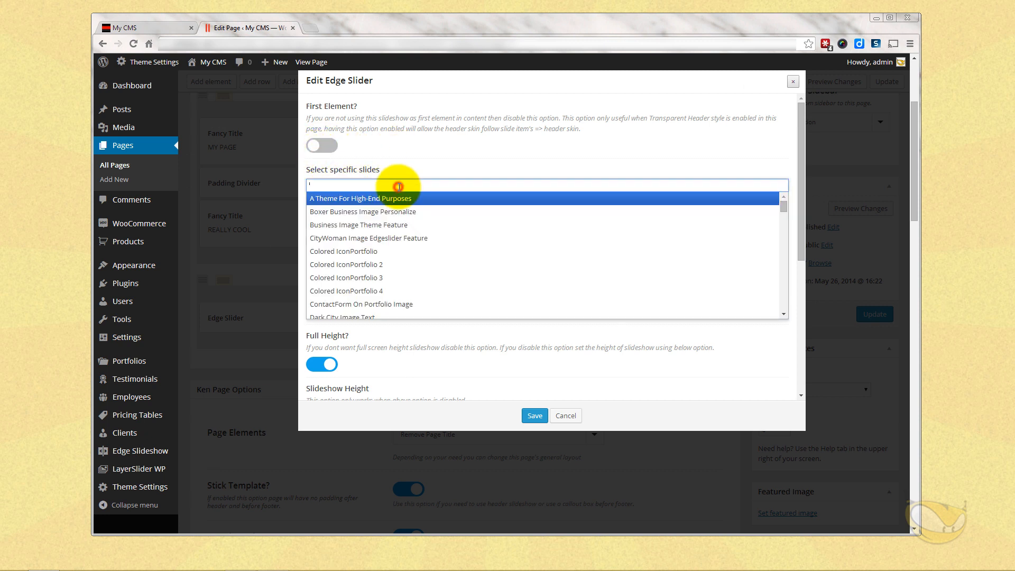
click(361, 270)
click(406, 188)
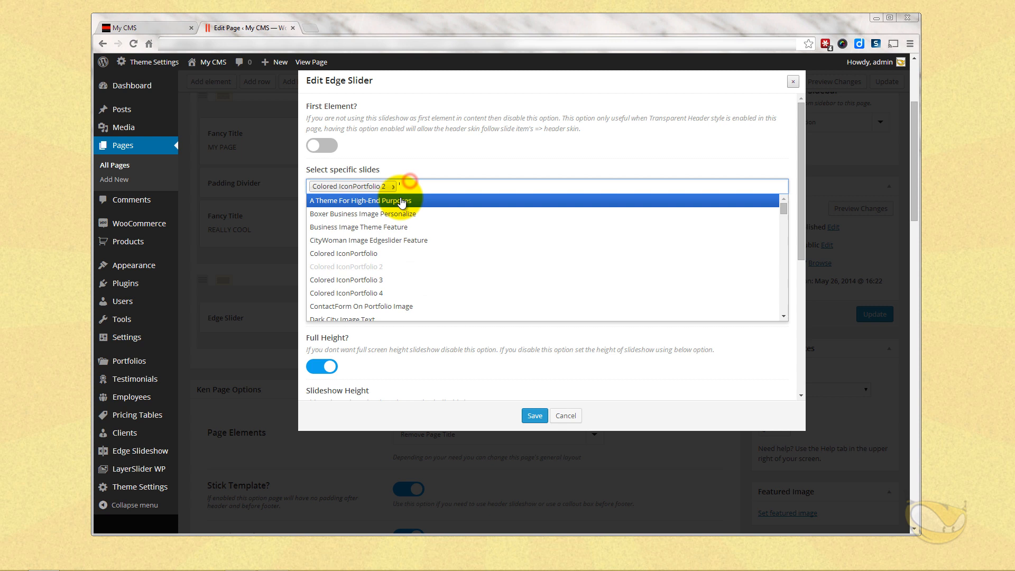
click(356, 287)
click(494, 185)
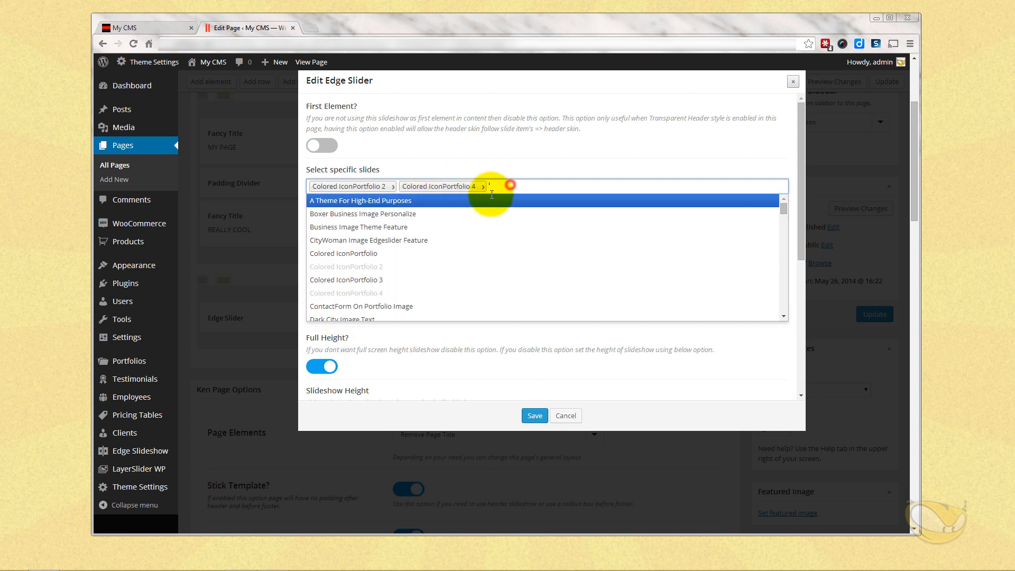
click(370, 273)
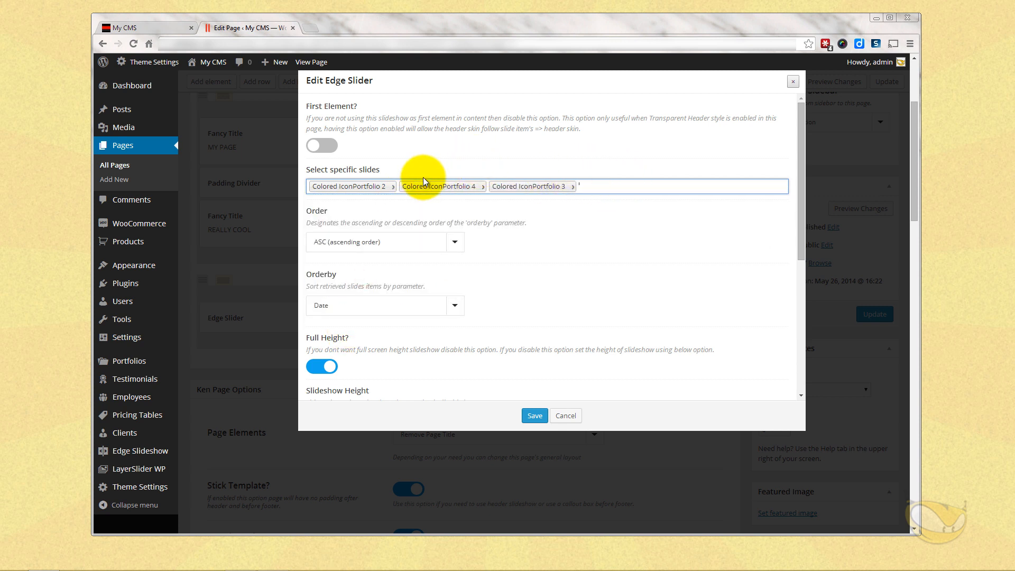
- Disable the Edge Slider's full height, set its slideshow height to 600 px, and save the element
scroll(602, 264, down, 3)
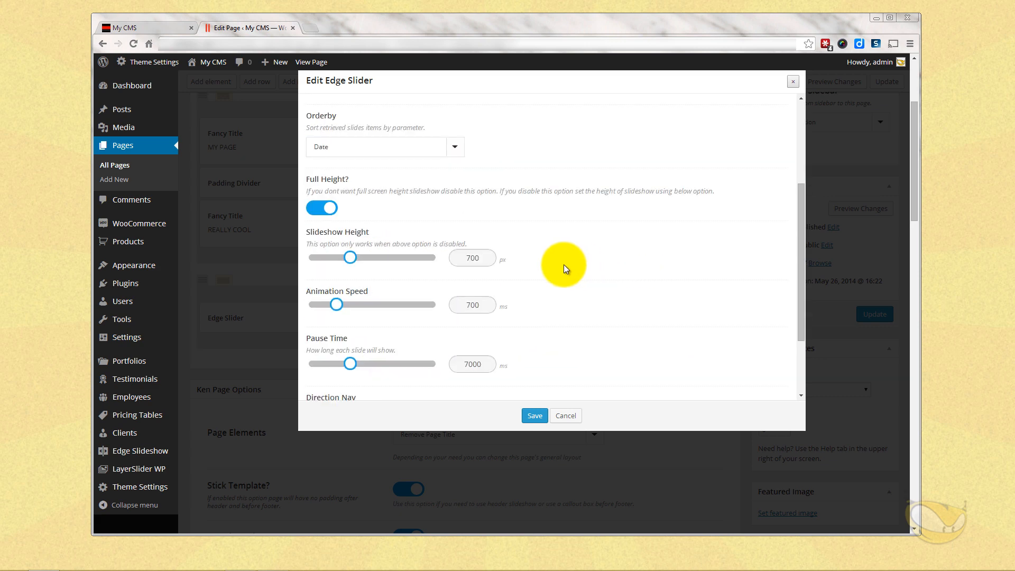
click(323, 209)
double_click(483, 257)
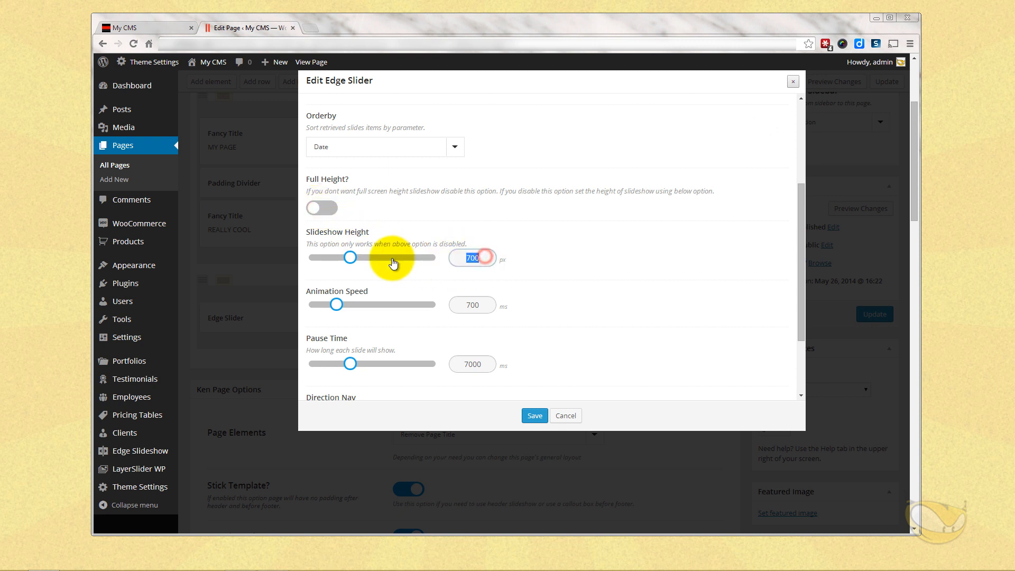
text(600)
scroll(657, 238, down, 4)
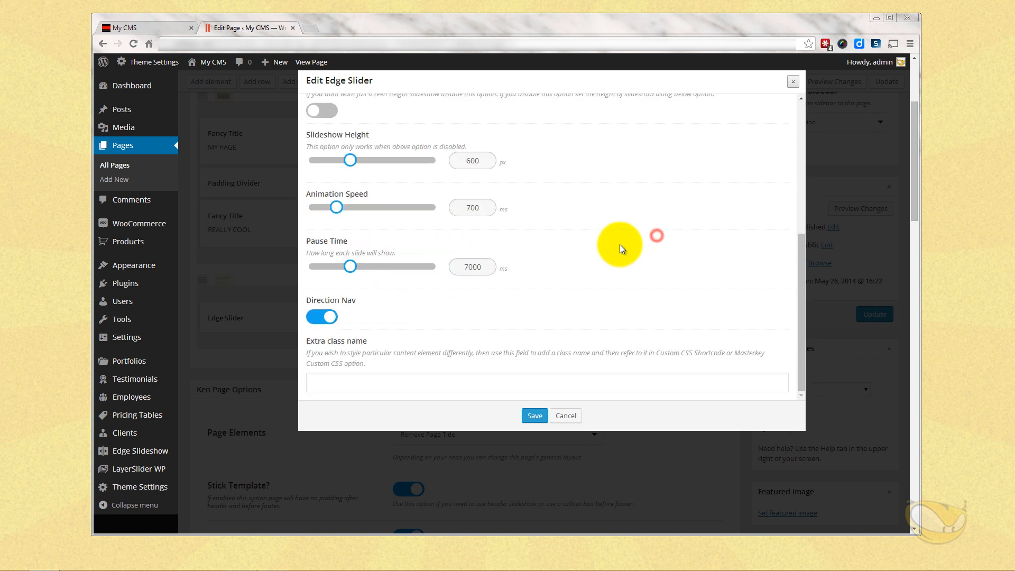
click(534, 416)
- Update the page and reload the live homepage to check the slider and the sticky header down to the footer
click(873, 208)
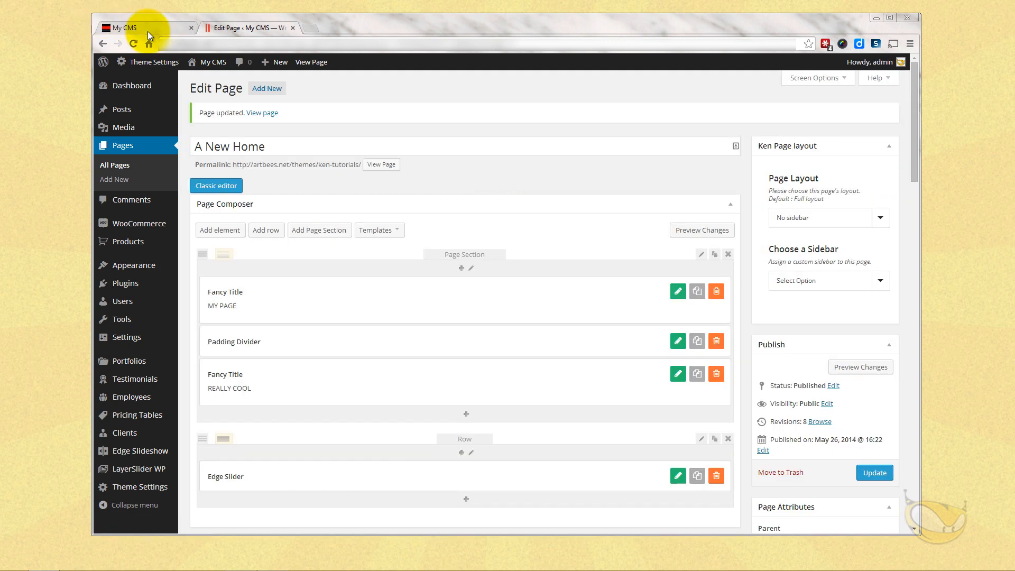
click(148, 26)
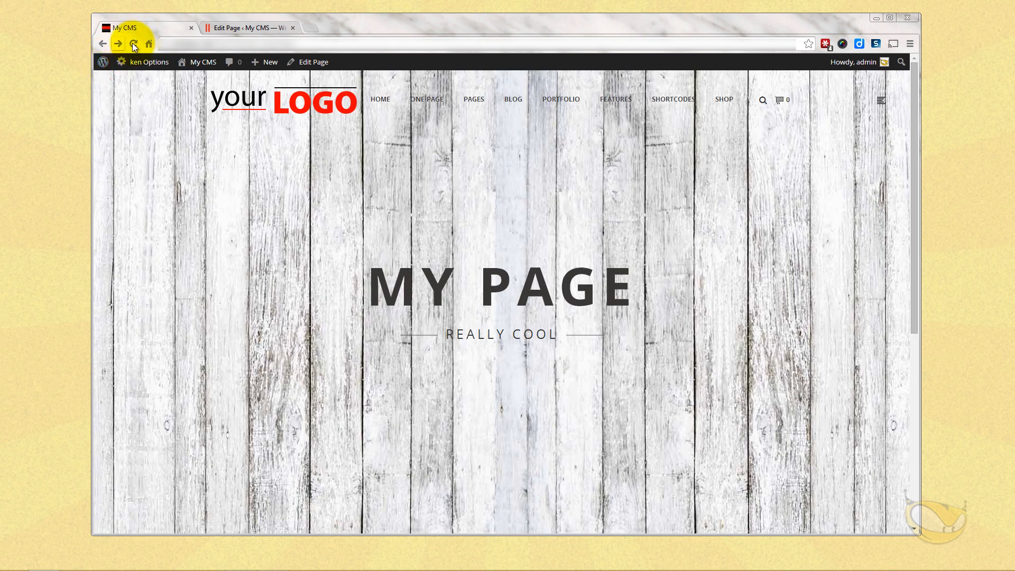
click(134, 43)
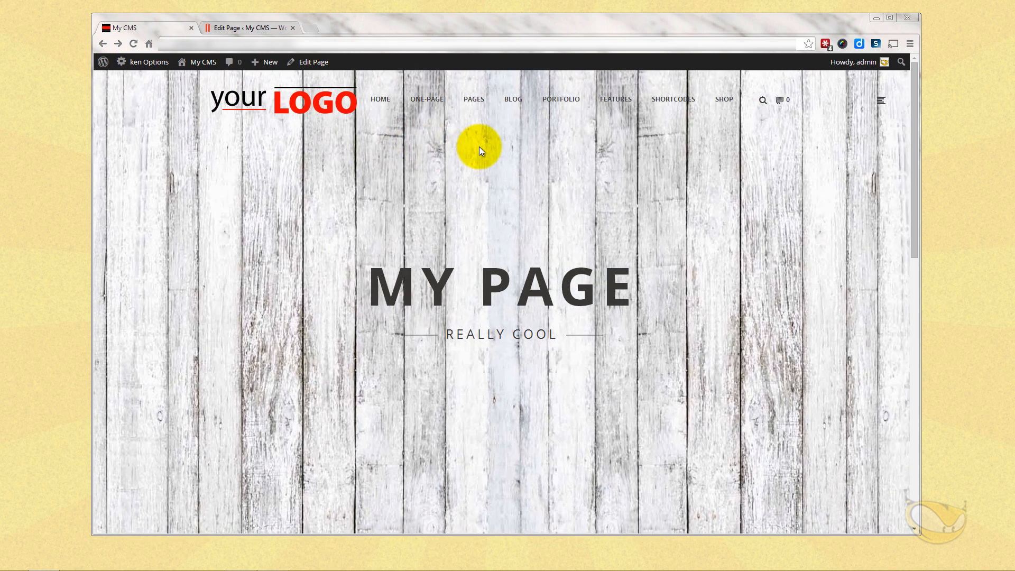
scroll(482, 161, down, 2)
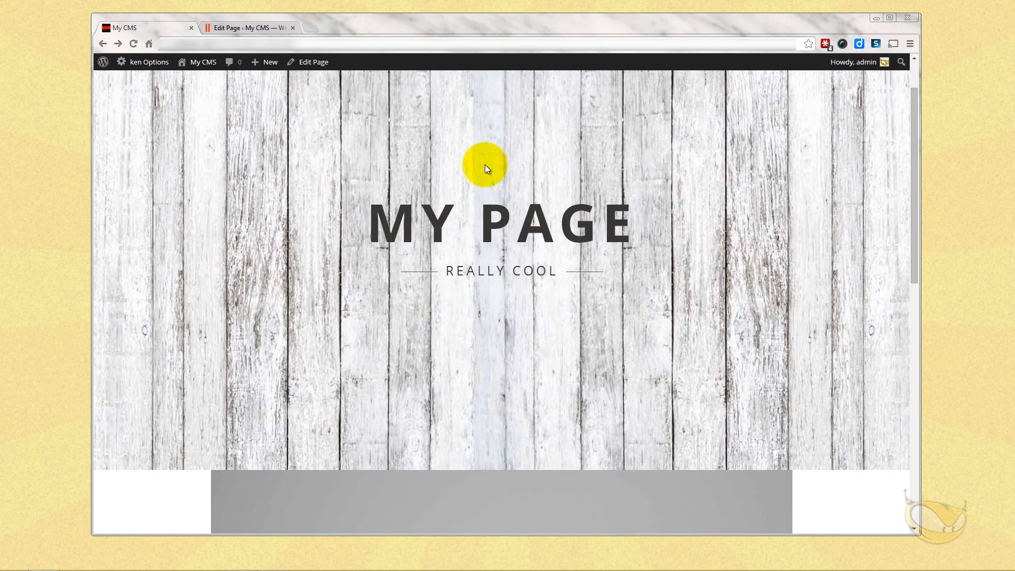
scroll(484, 164, down, 5)
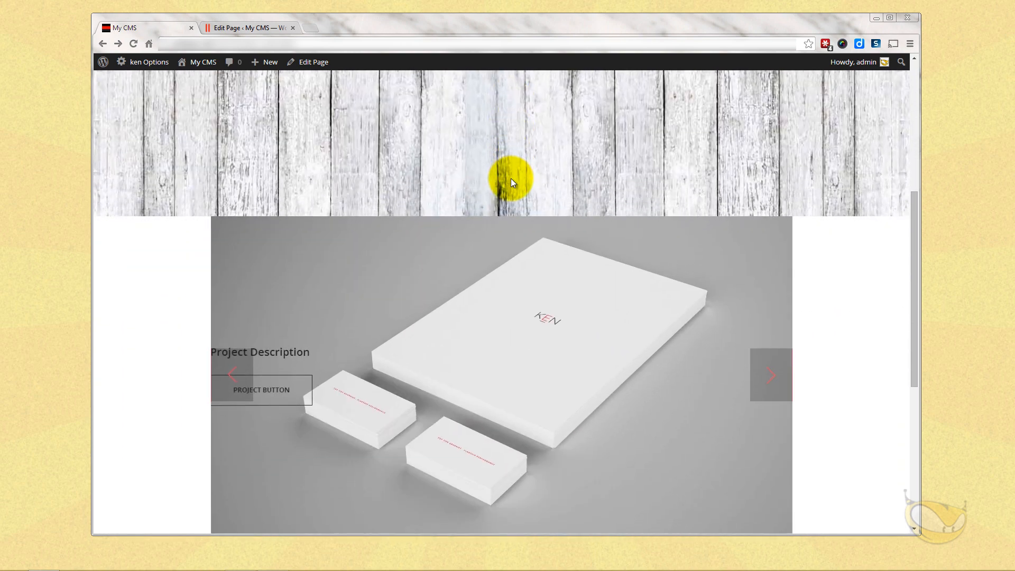
scroll(511, 182, down, 4)
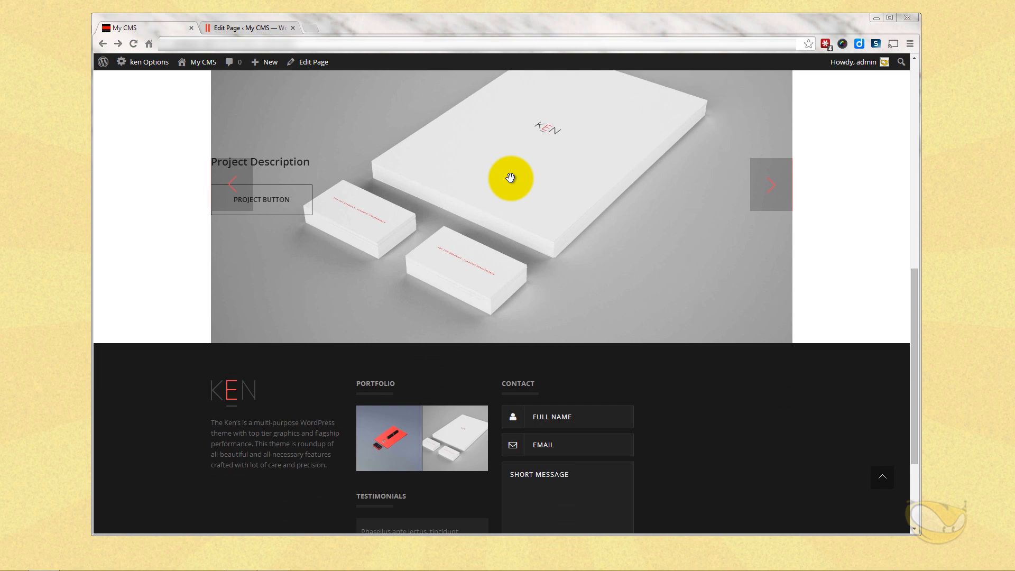
scroll(510, 177, down, 3)
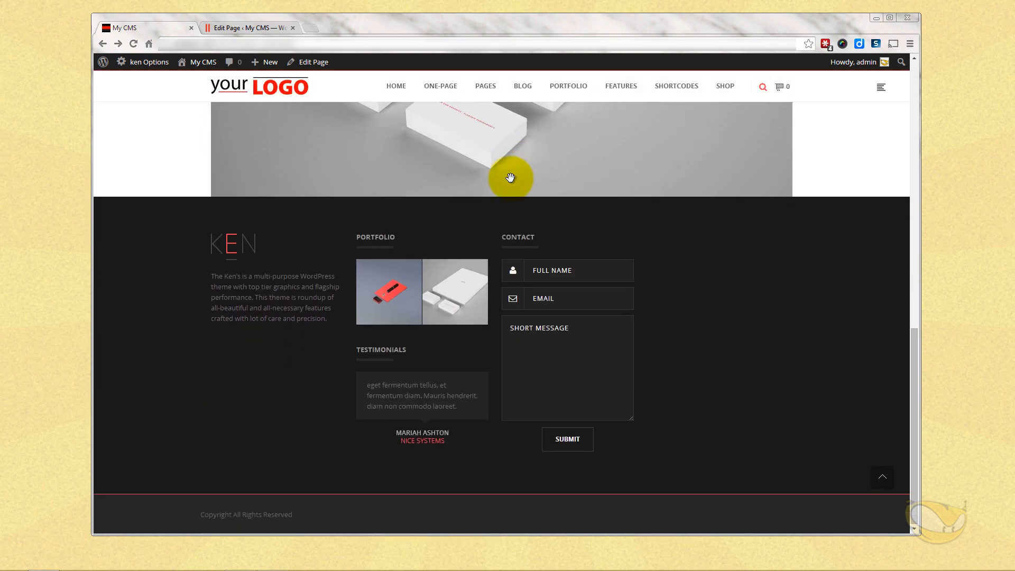
scroll(510, 178, up, 7)
scroll(510, 178, down, 7)
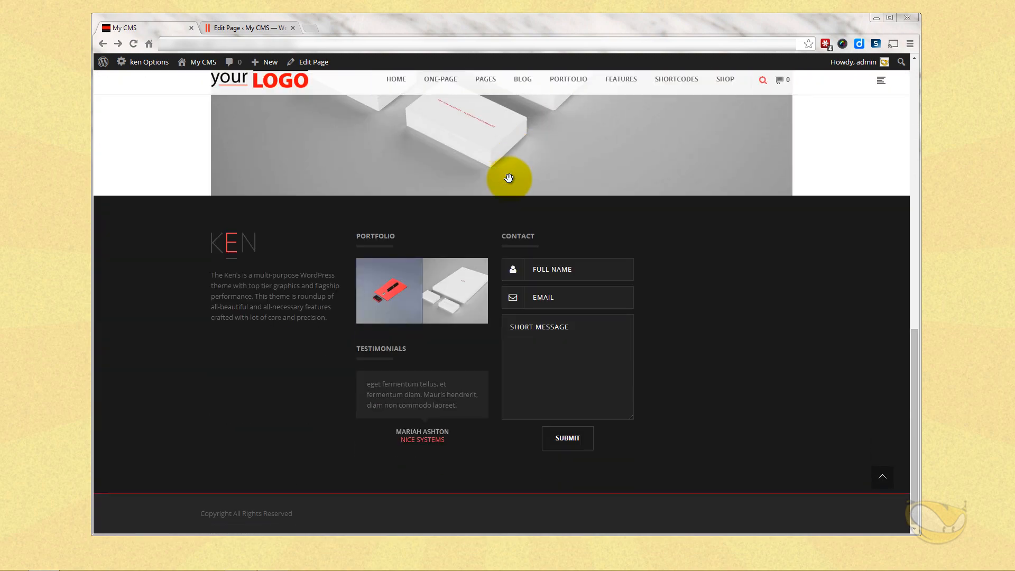
scroll(506, 179, up, 10)
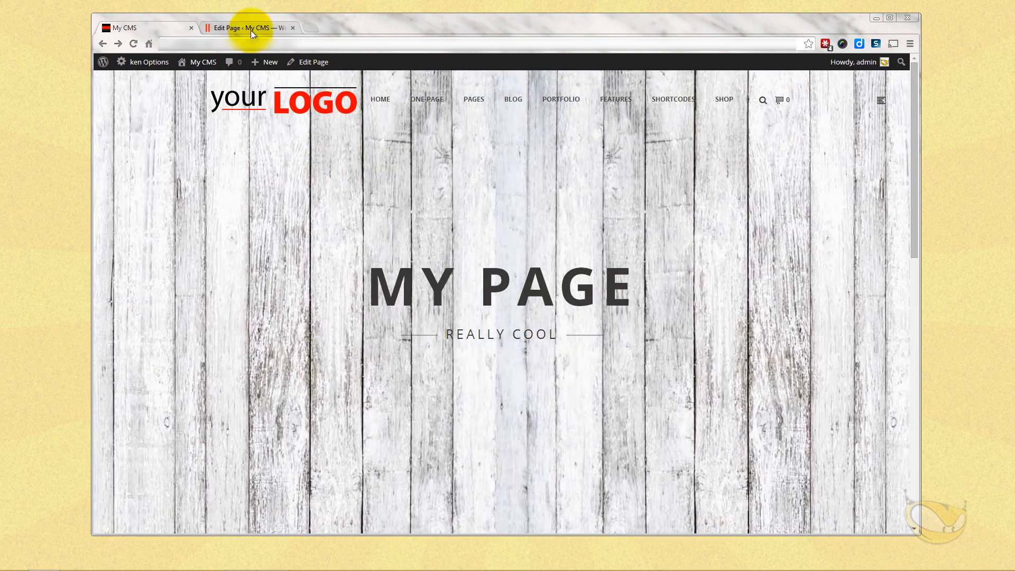
- Set the page's Transparent Header Style Sticky Scroll Offset to 200 px in the page editor and update the page
click(250, 29)
scroll(579, 295, down, 10)
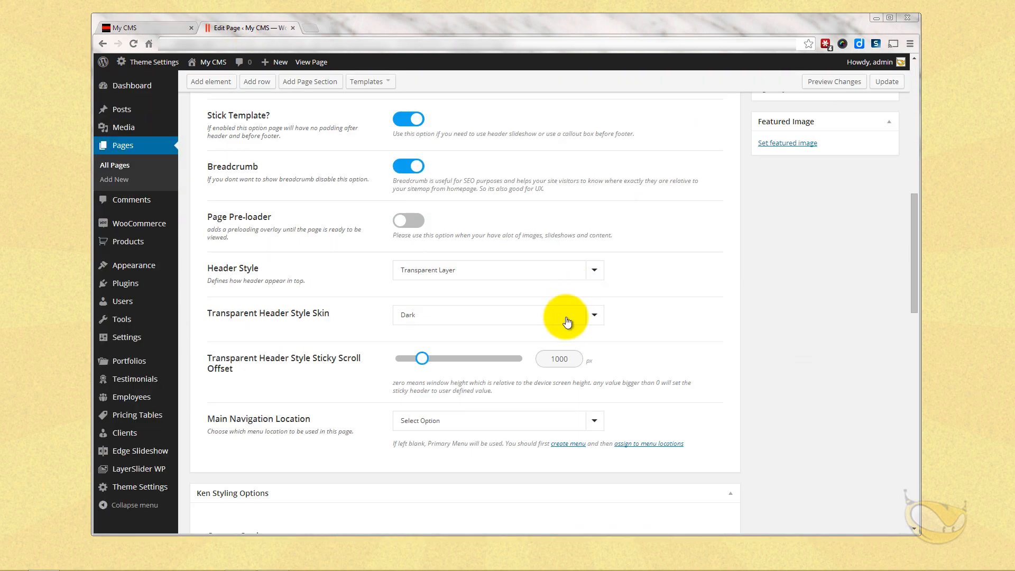
double_click(573, 358)
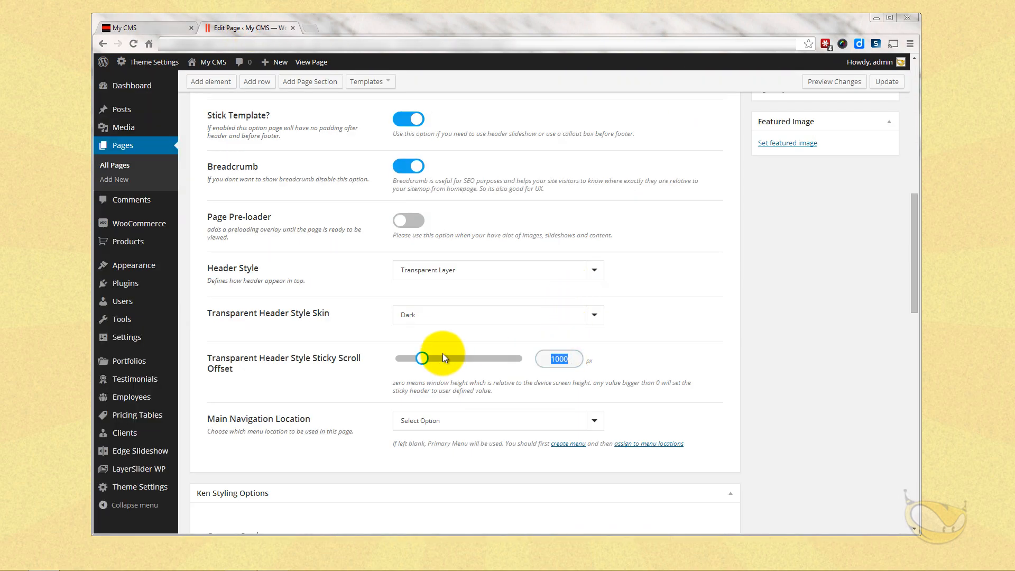
text(200)
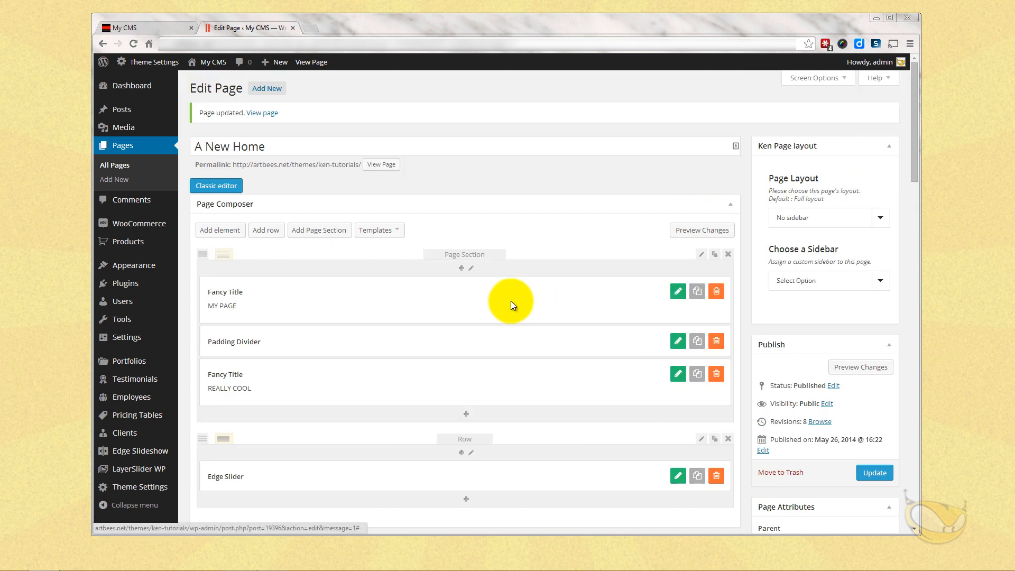
- Check the Edge Slider's width on the live homepage
click(128, 29)
scroll(490, 261, down, 7)
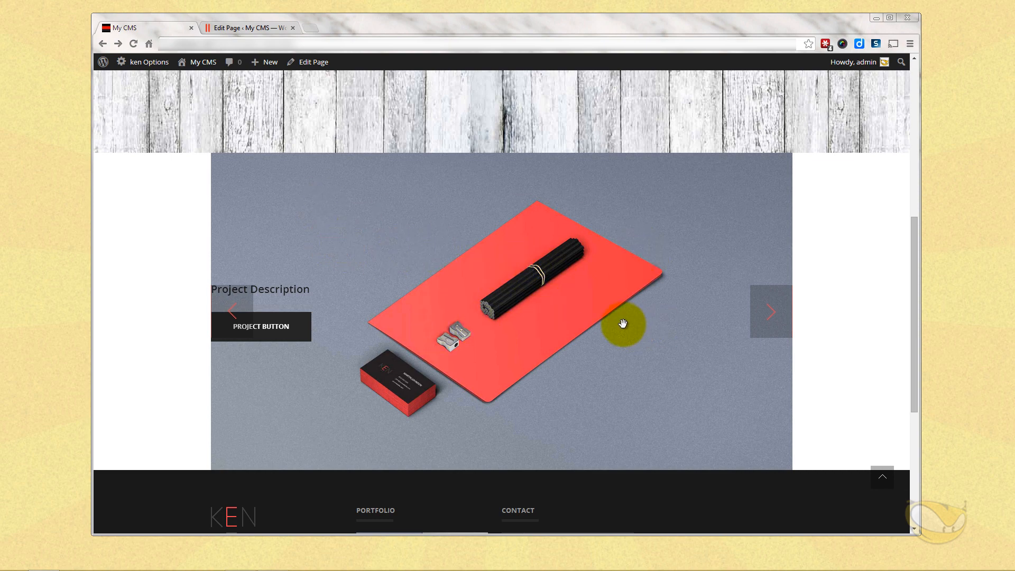
scroll(618, 323, up, 8)
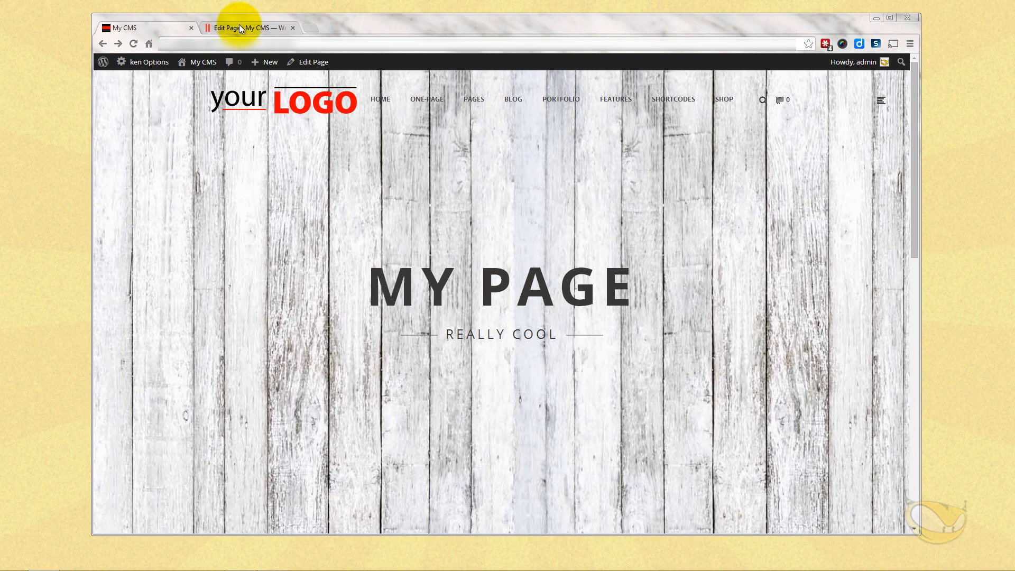
- Enable the full-width option for the row containing the Edge Slider, save the row and update the page
click(240, 29)
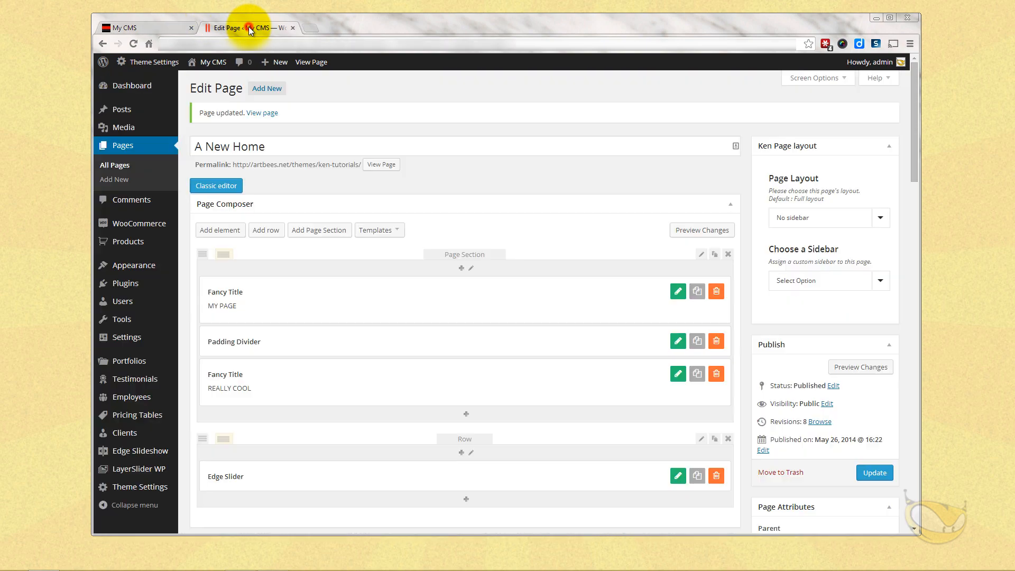
scroll(506, 257, down, 3)
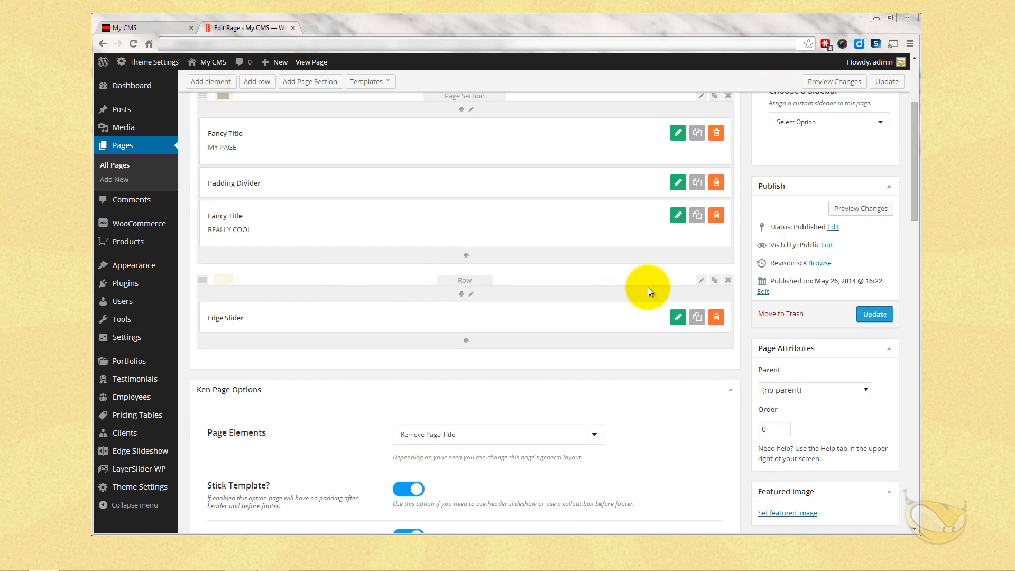
click(701, 281)
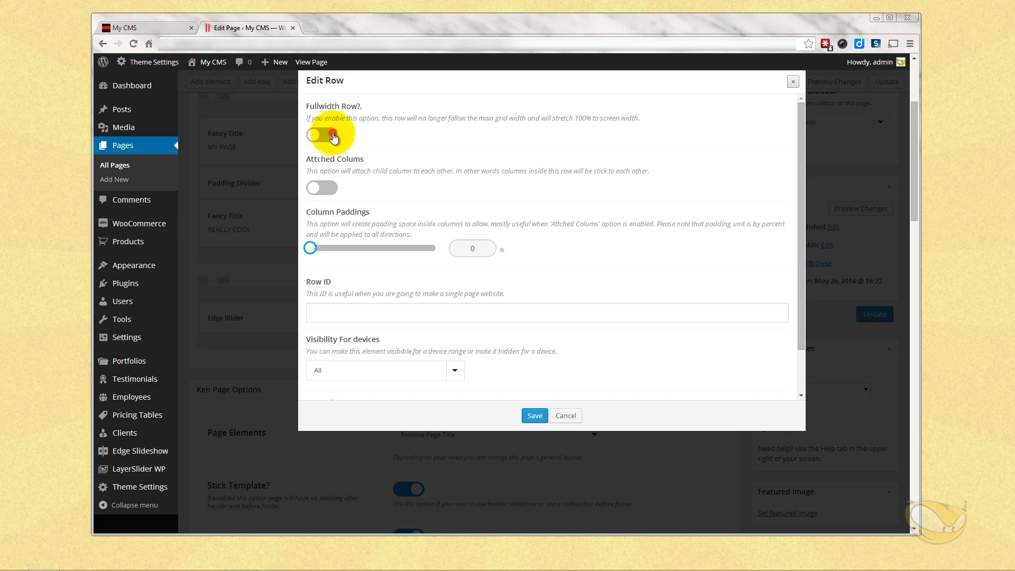
click(533, 416)
click(876, 313)
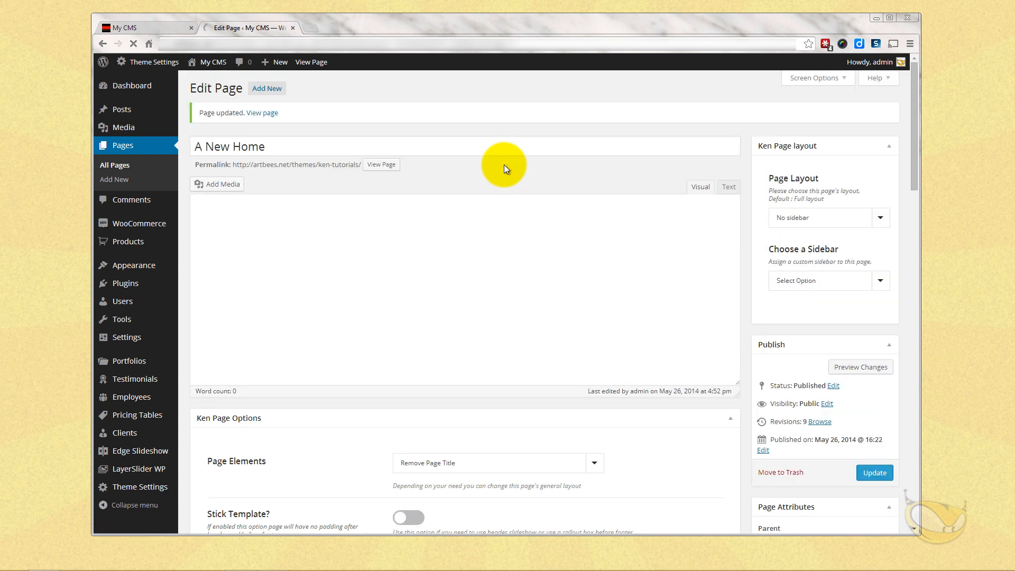
- Reload the live homepage and check the full-width slider and the sticky header down to the footer
click(151, 27)
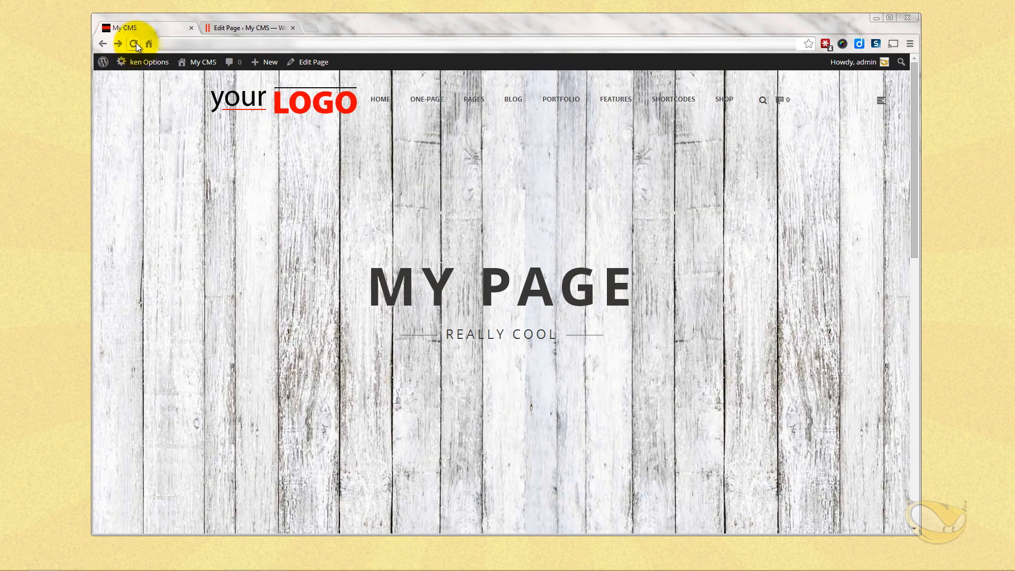
click(134, 43)
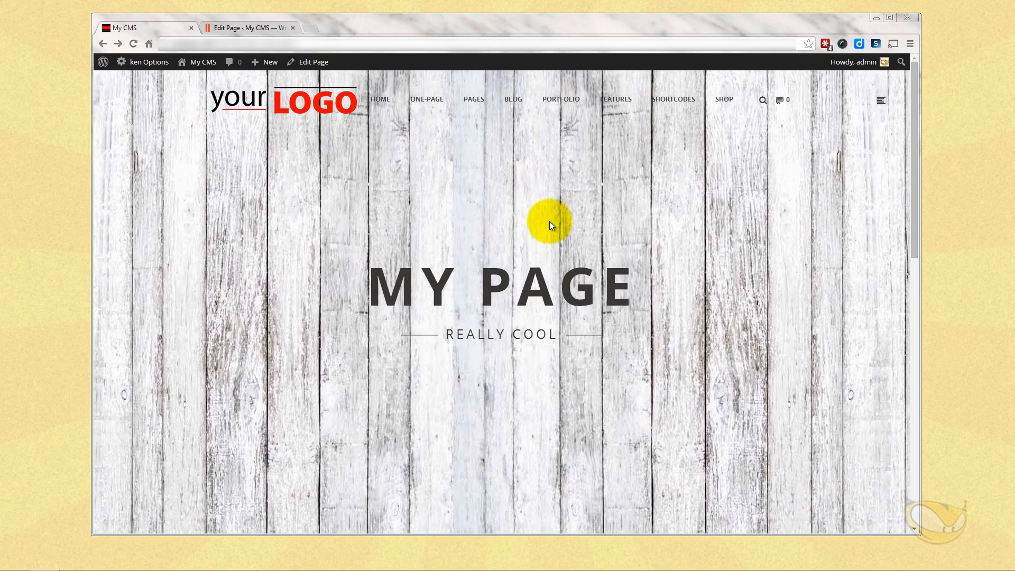
scroll(550, 221, down, 2)
scroll(550, 221, down, 3)
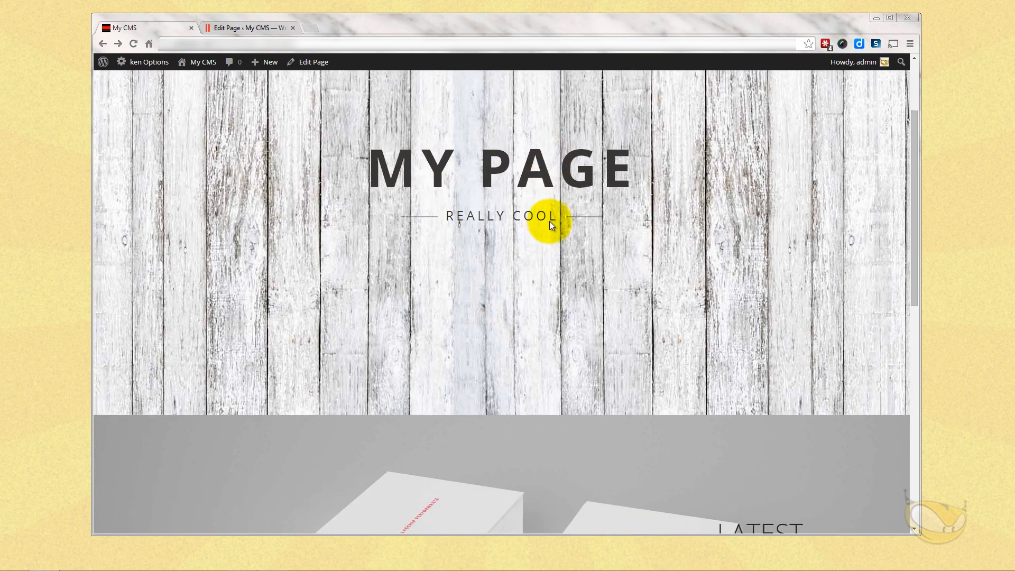
scroll(549, 221, down, 5)
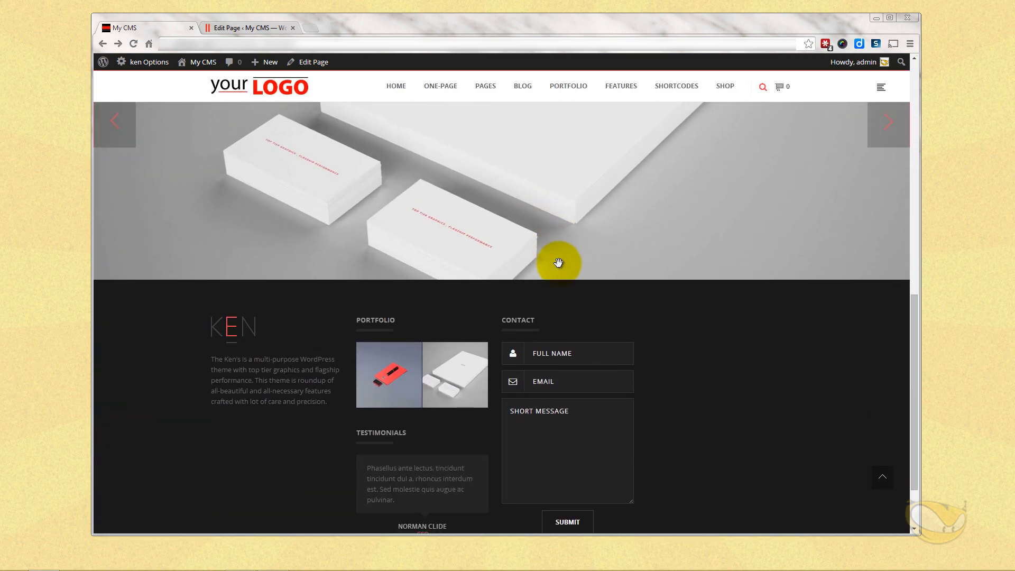
scroll(560, 262, up, 10)
scroll(560, 262, down, 10)
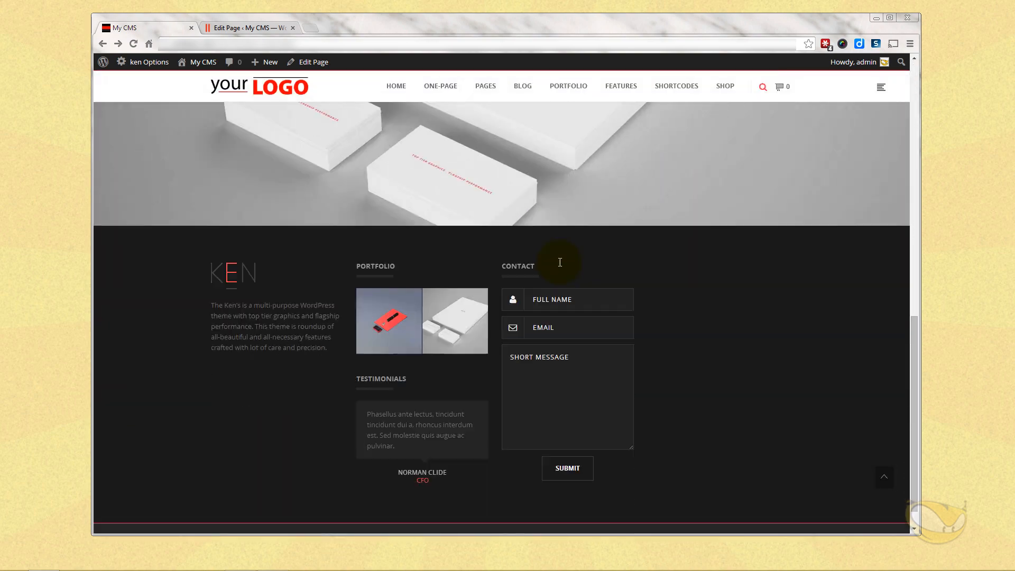
scroll(559, 262, up, 10)
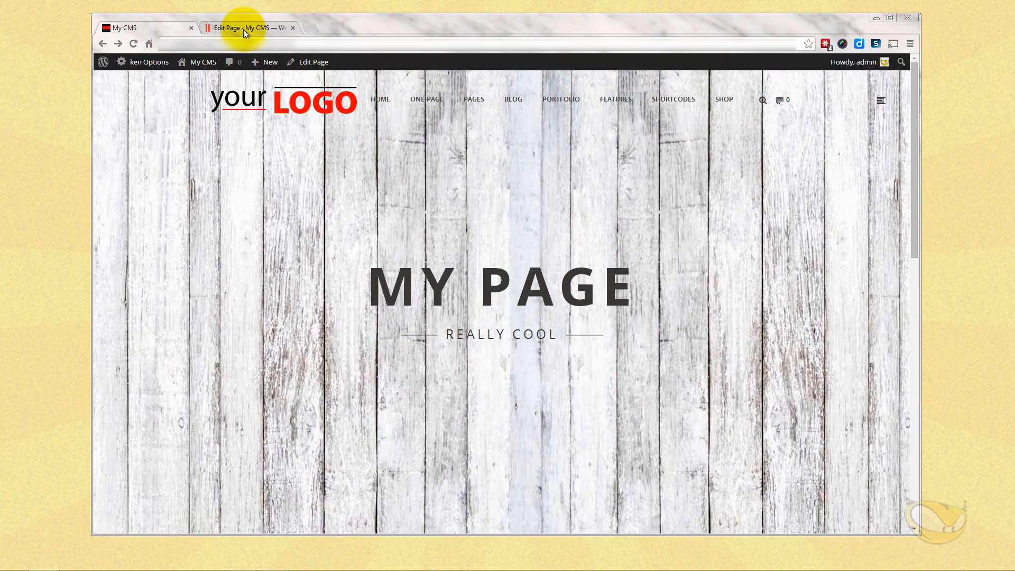
- Go from the page editor to the Edge Slideshow list and open the slide Colored IconPortfolio 2 for editing
click(244, 28)
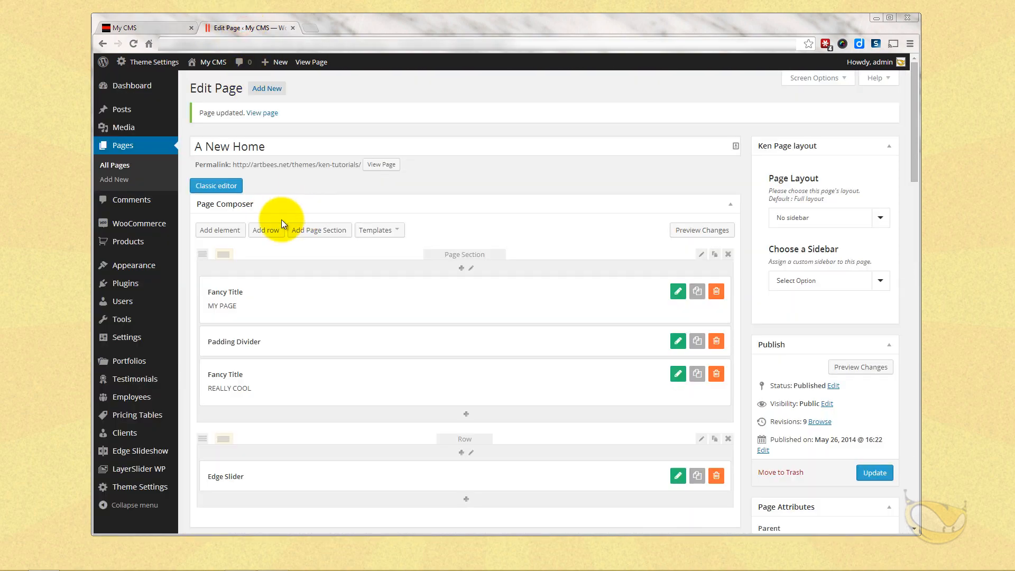
scroll(272, 228, down, 1)
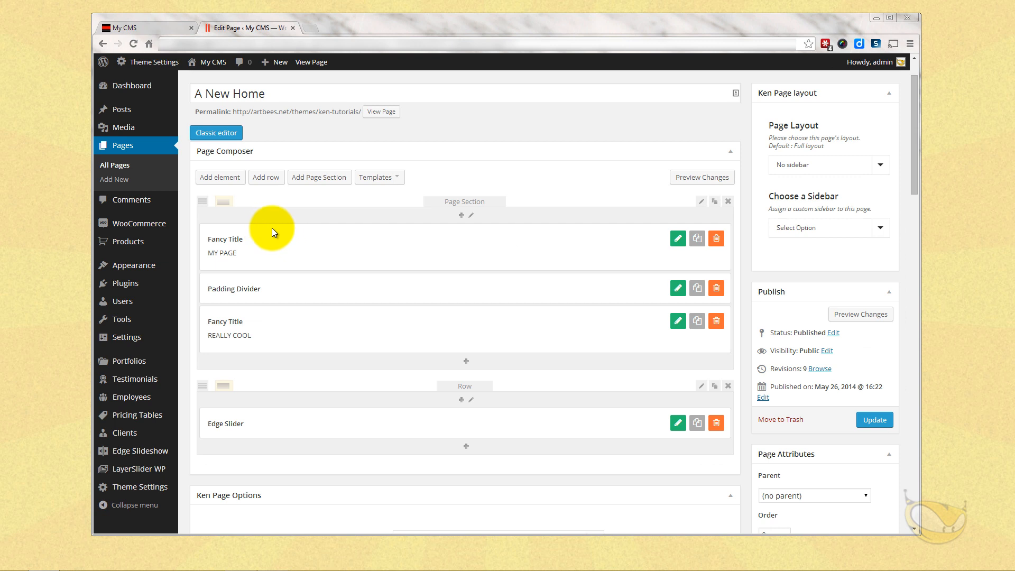
right_click(132, 455)
click(232, 460)
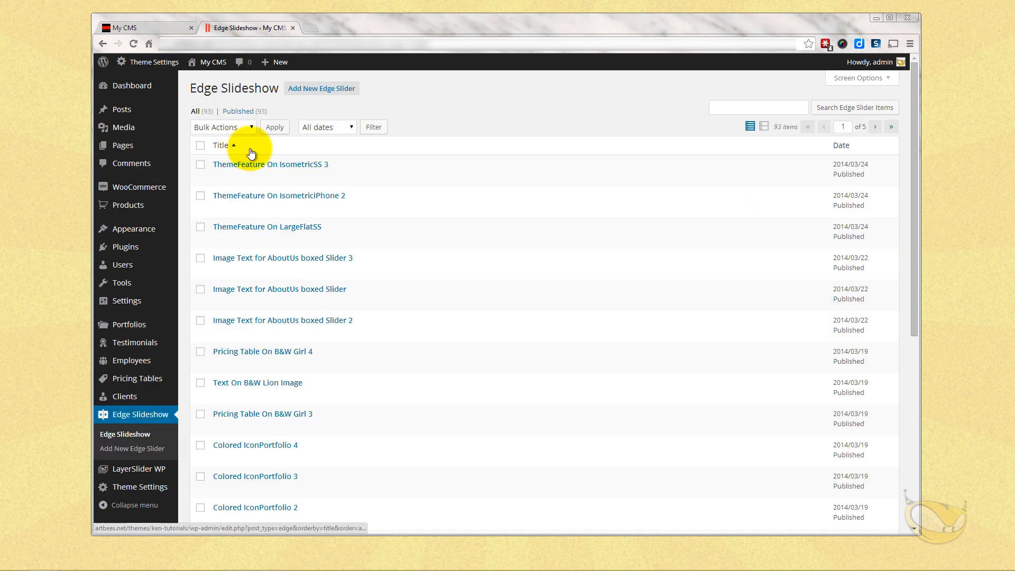
scroll(391, 328, down, 2)
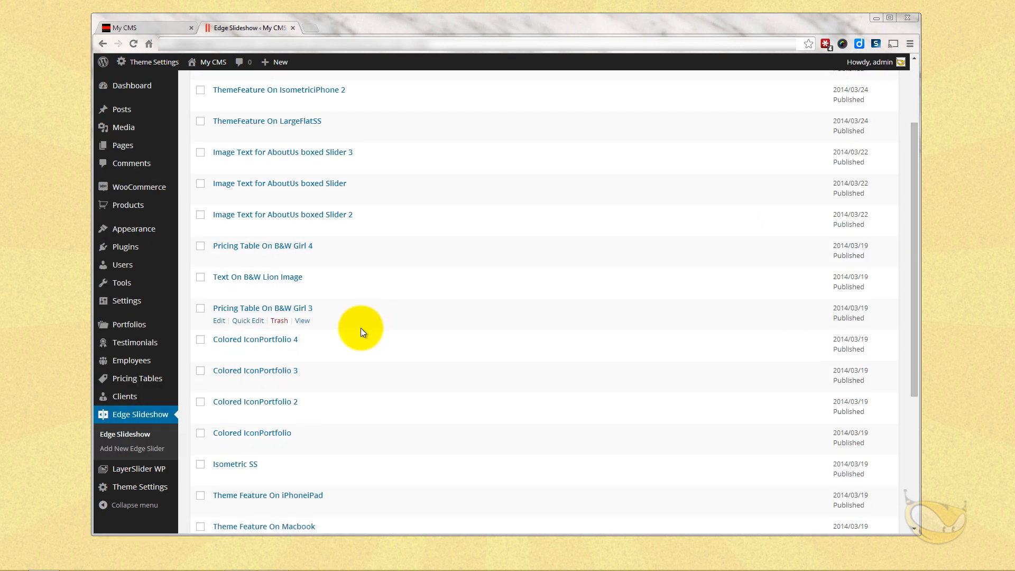
click(270, 401)
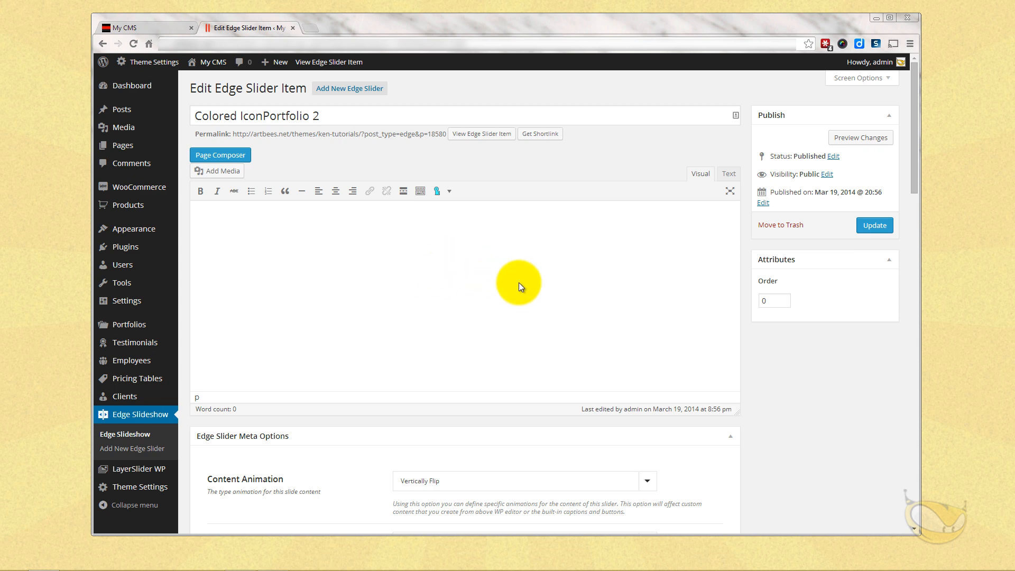
- Replace the slide image with layingonbeach.jpg from the media library and update the slide
scroll(528, 299, down, 7)
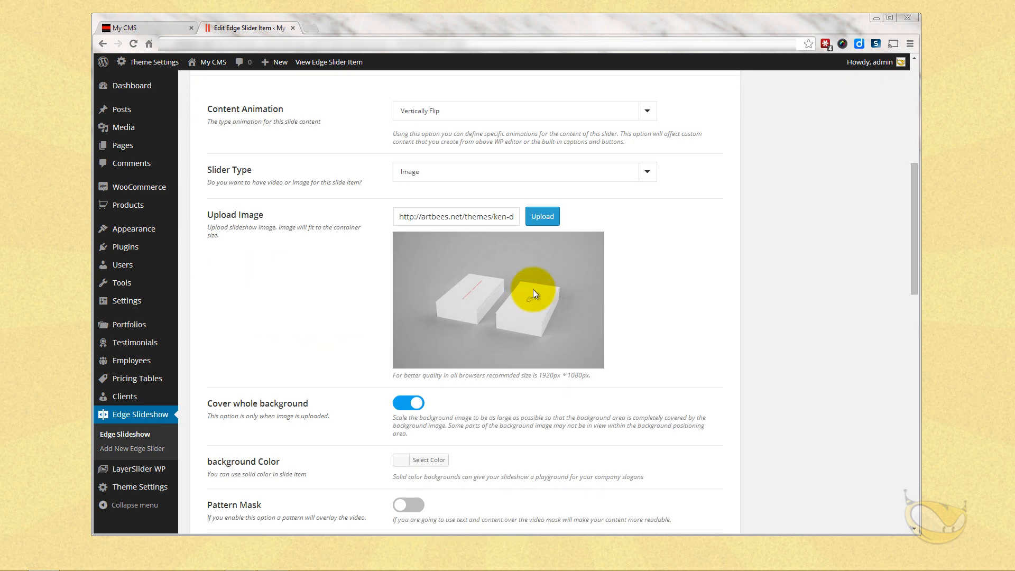
click(547, 218)
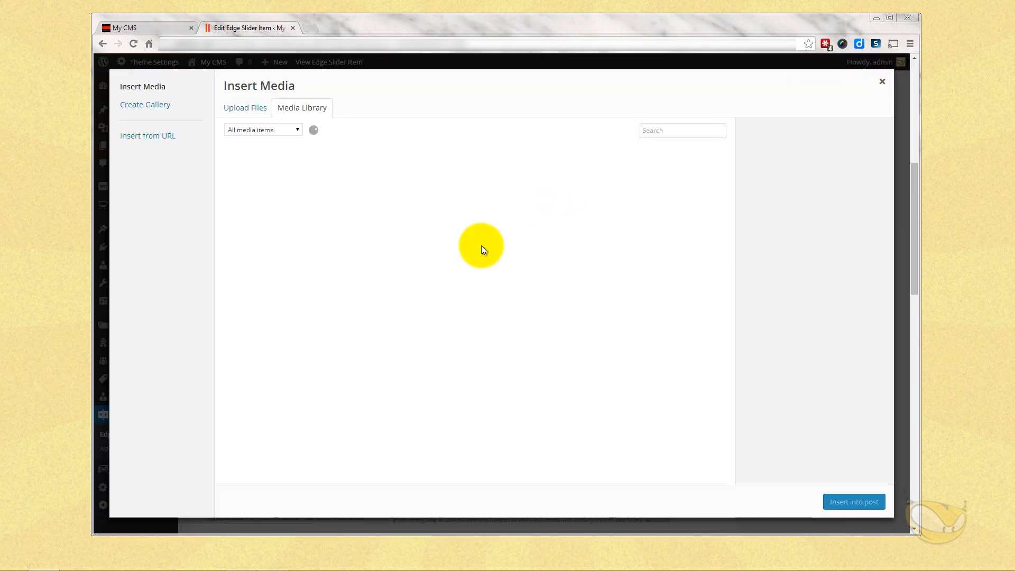
click(643, 277)
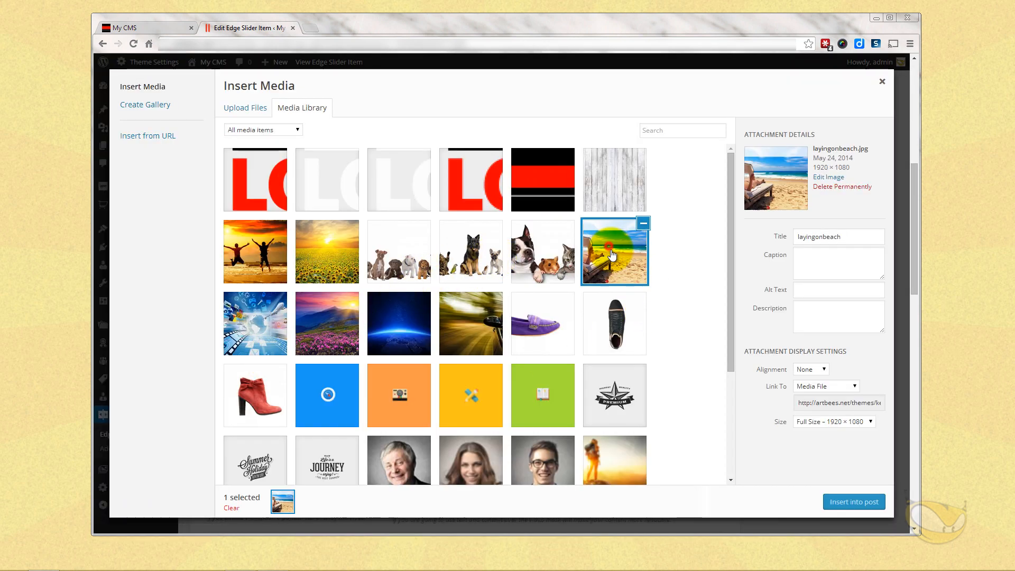
click(846, 501)
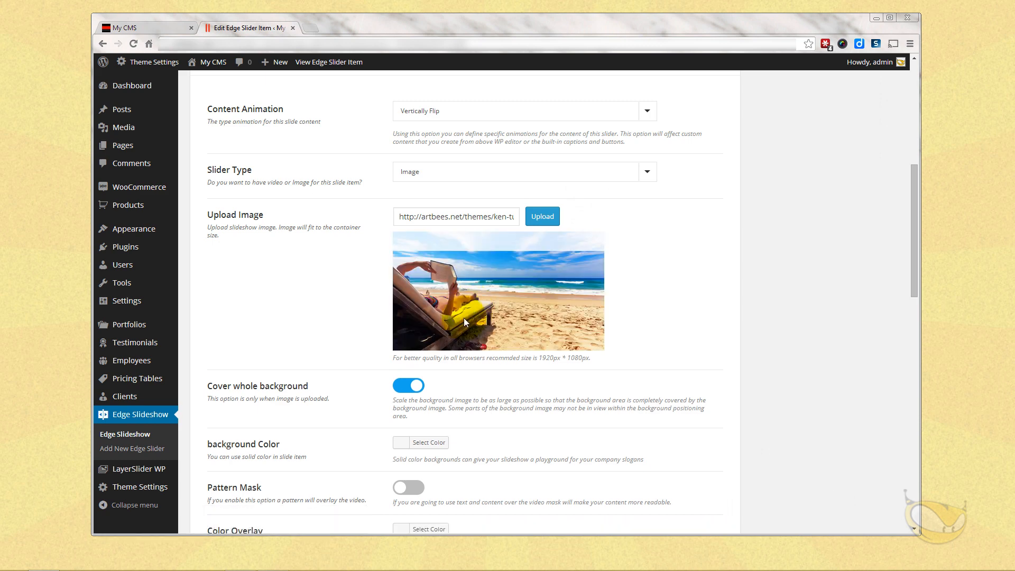
scroll(486, 312, down, 5)
scroll(540, 363, up, 12)
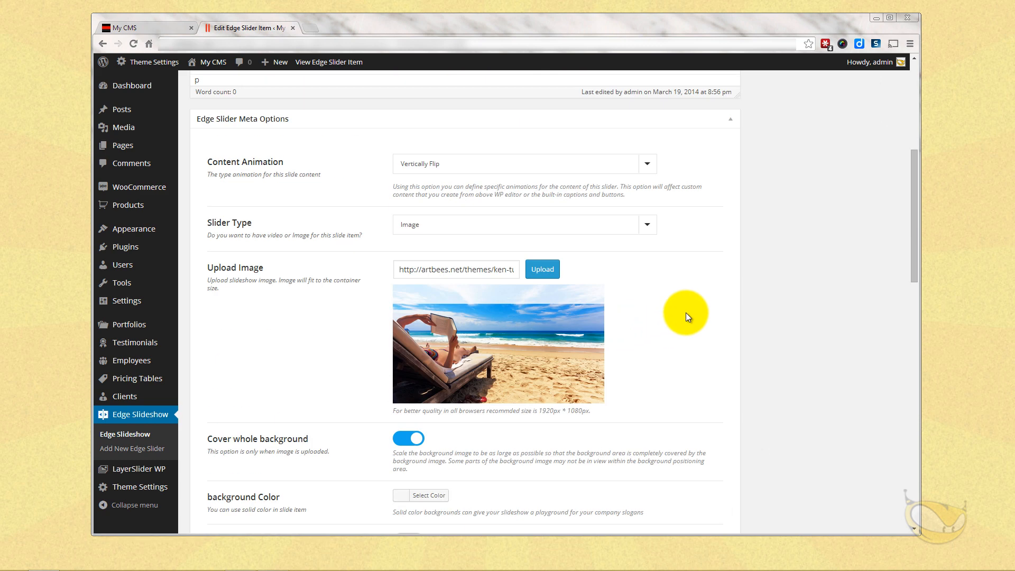
click(875, 226)
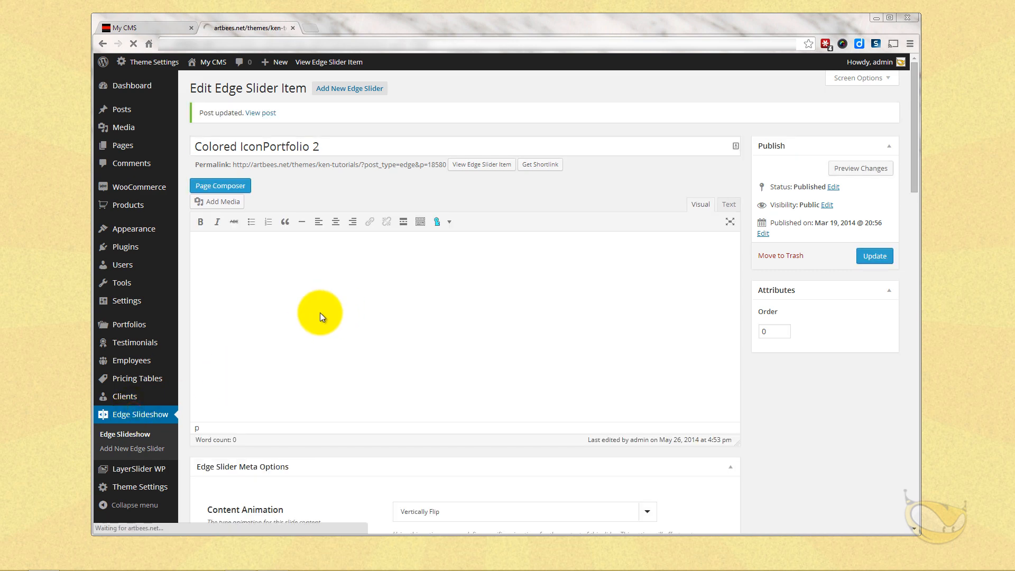
- Open the slide Colored IconPortfolio 3, replace its image with earth.jpg from the media library and update the slide
click(266, 477)
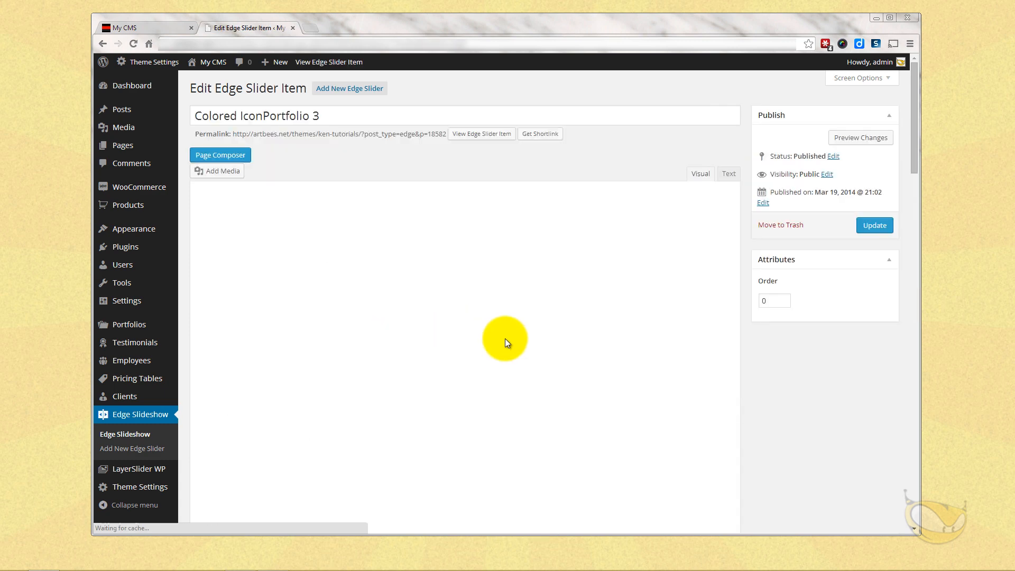
scroll(505, 338, down, 6)
click(542, 319)
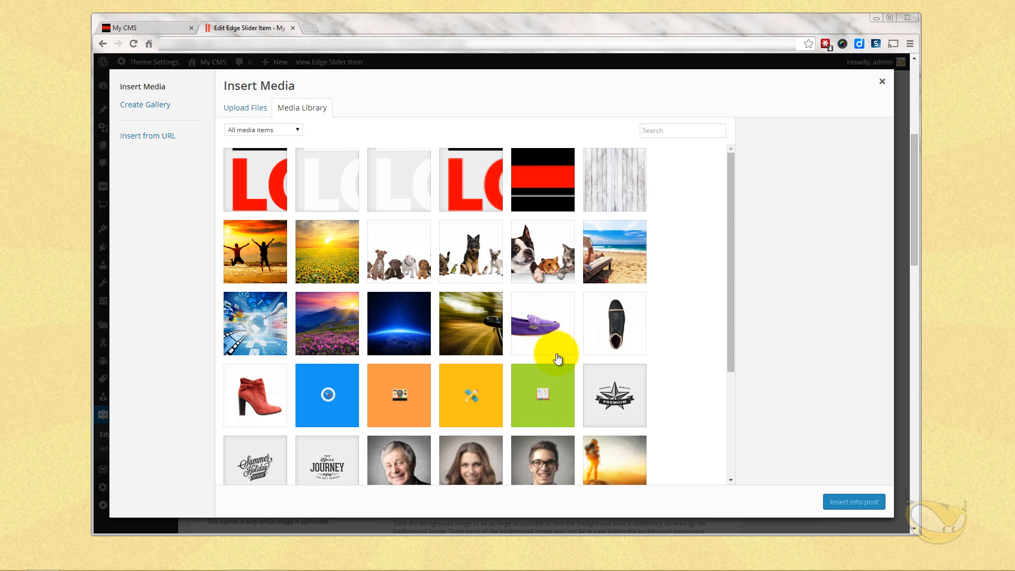
click(408, 322)
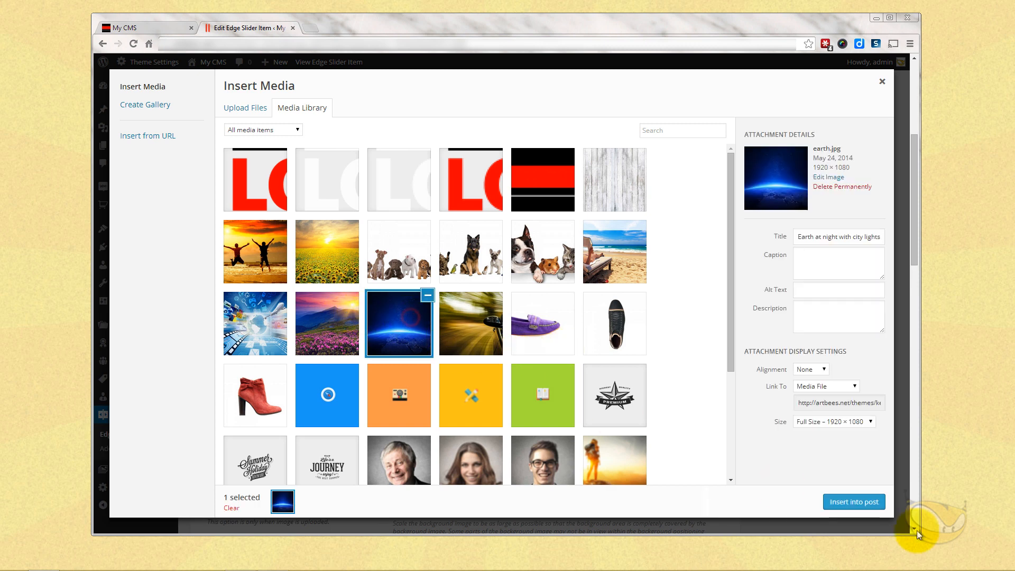
click(852, 501)
scroll(610, 365, down, 4)
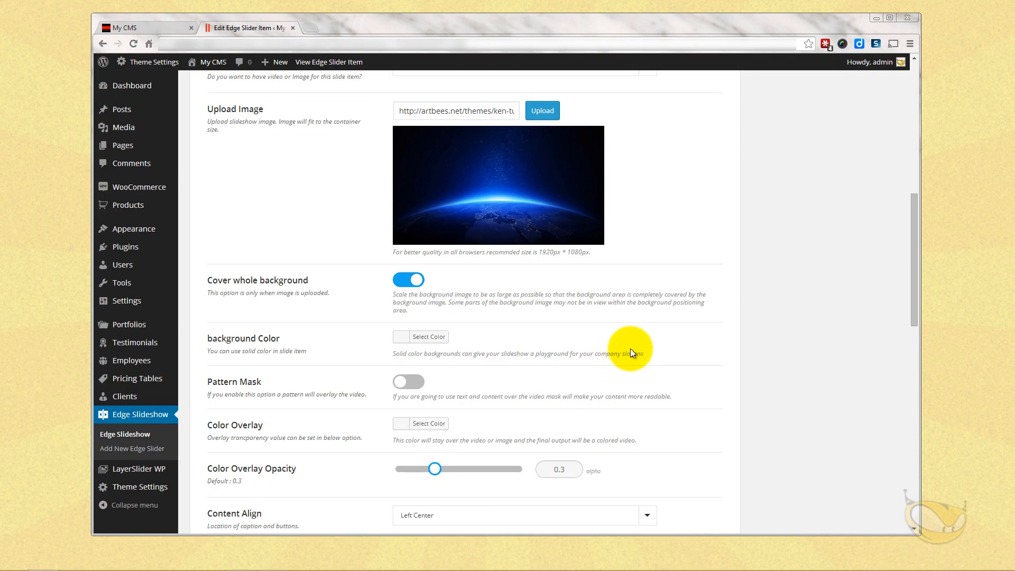
scroll(630, 349, up, 6)
click(880, 73)
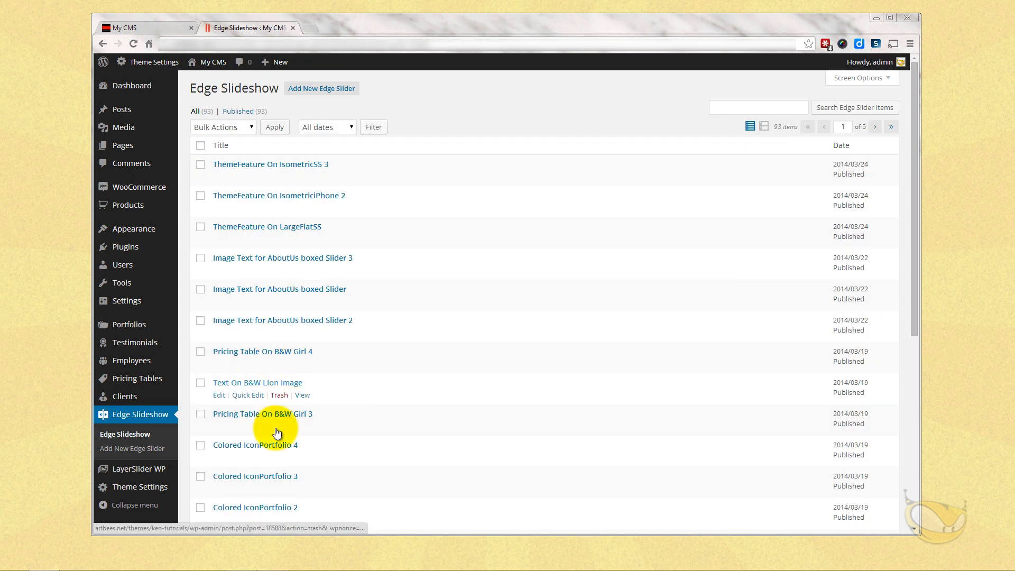
- Open the slide Colored IconPortfolio 4, replace its image with the German shepherd and pets picture from the media library, and update the slide
click(270, 446)
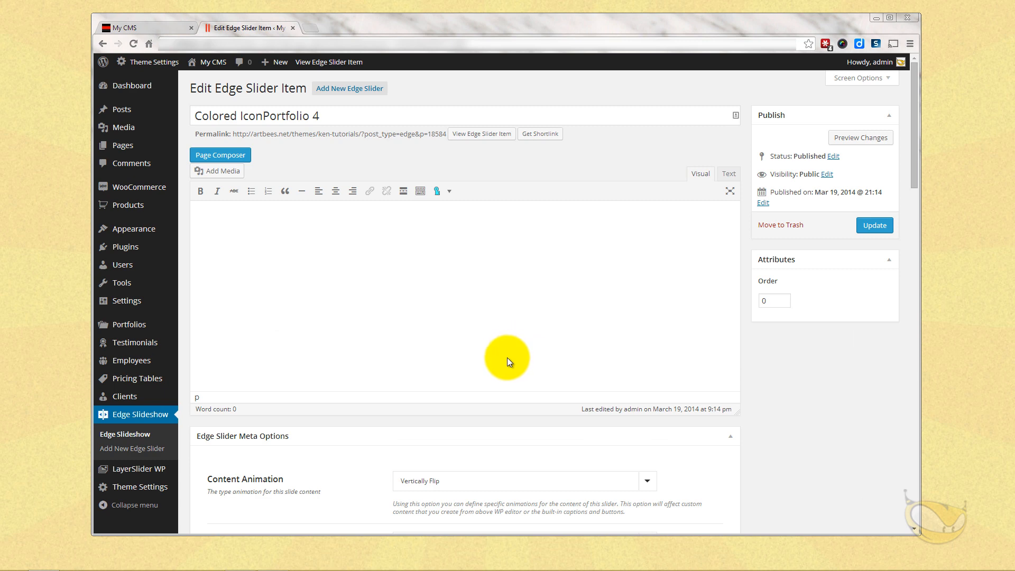
scroll(508, 357, down, 2)
scroll(582, 386, down, 4)
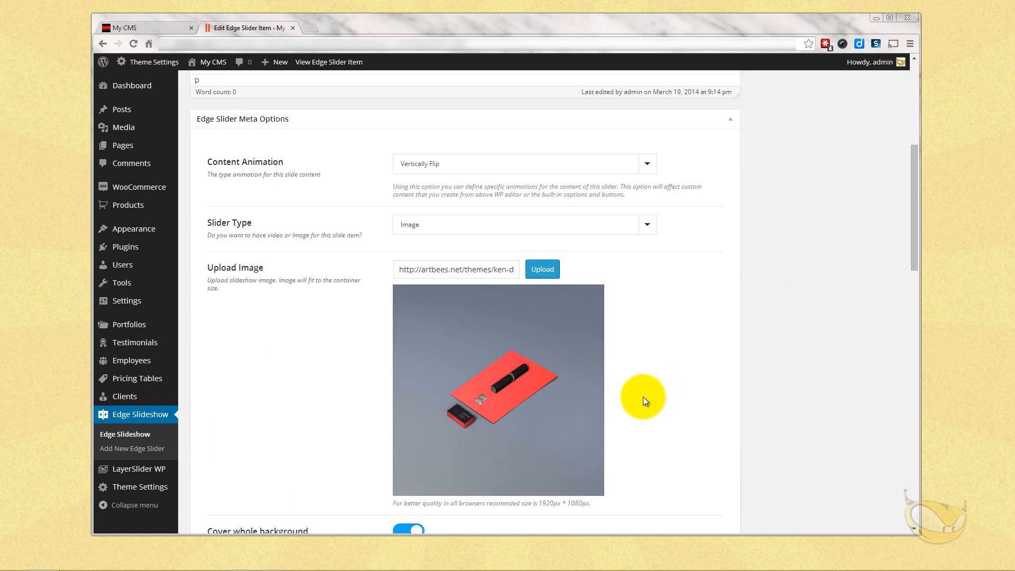
scroll(642, 401, down, 1)
click(541, 217)
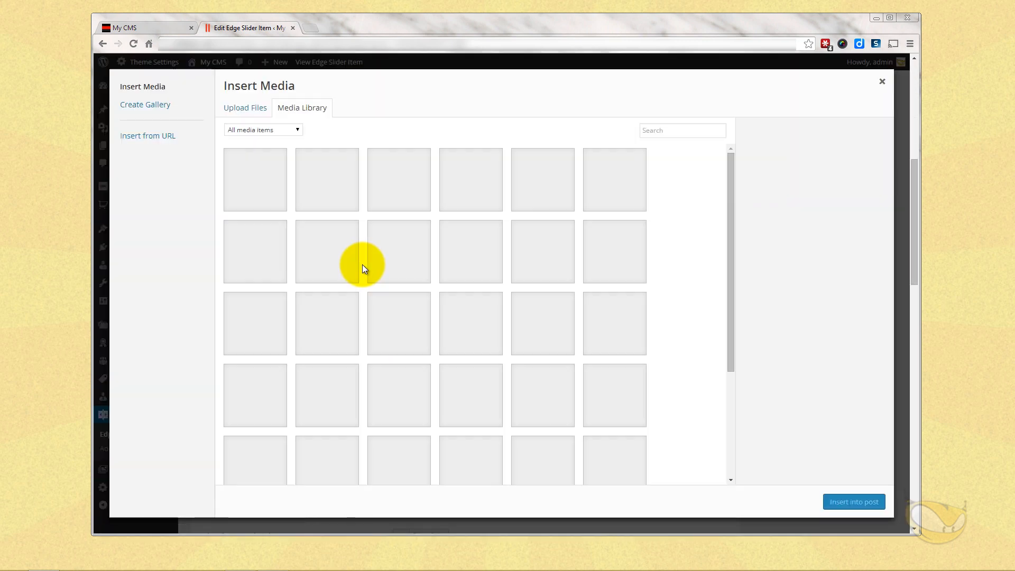
click(464, 245)
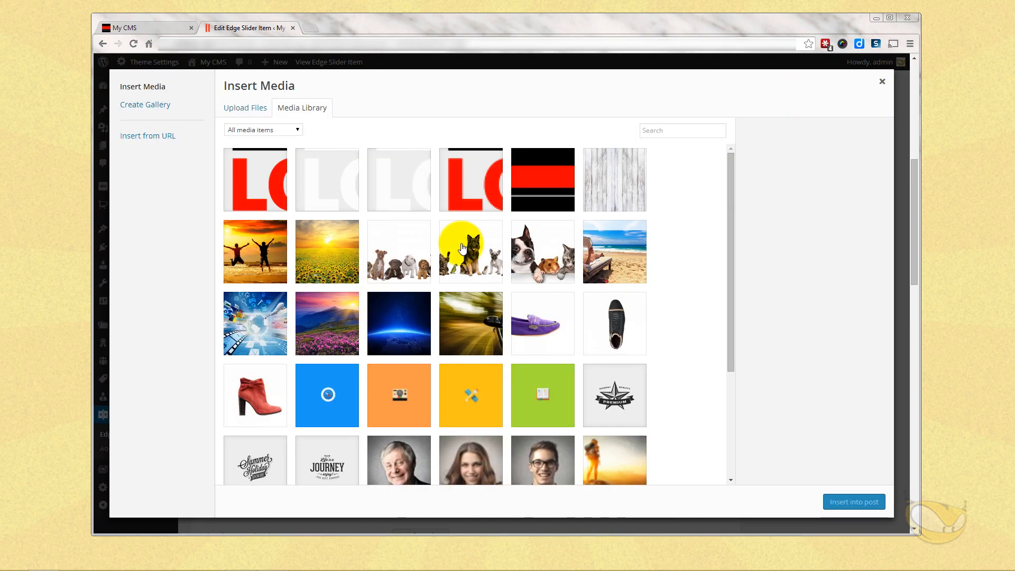
click(854, 501)
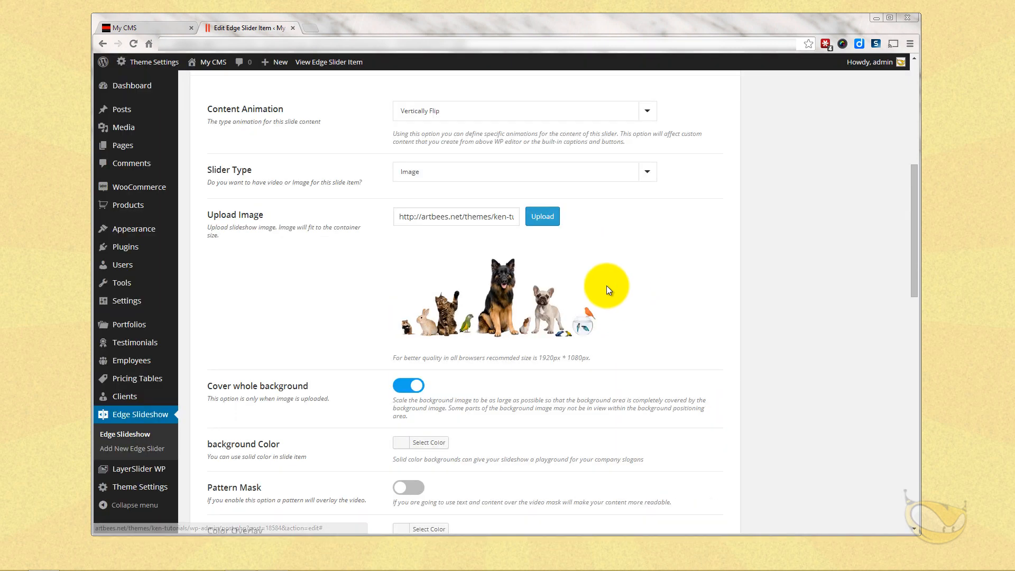
scroll(627, 305, up, 7)
click(885, 227)
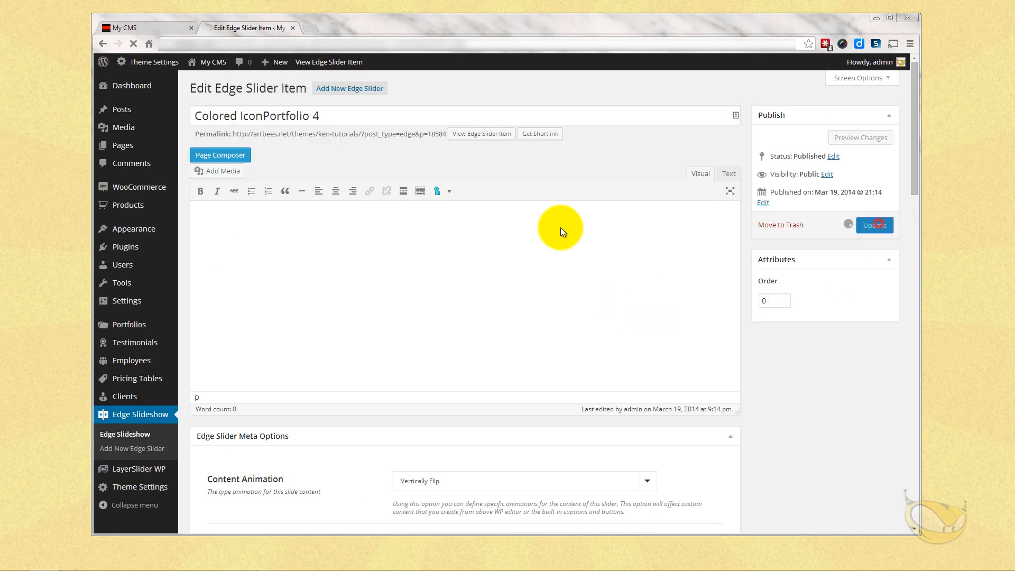
- Reload the live homepage and go through the slides of the full-width slider to check the new images
click(138, 23)
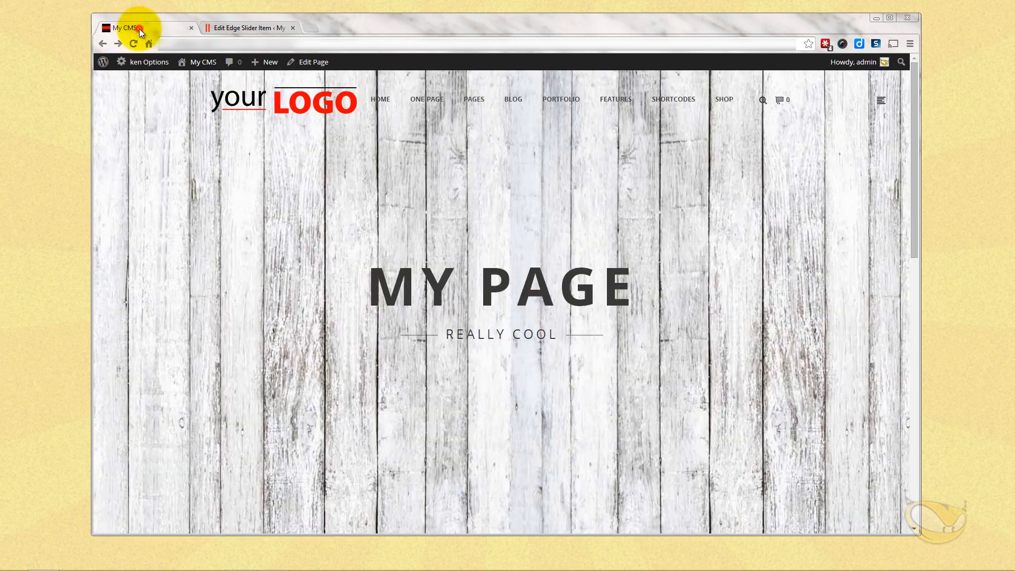
click(133, 43)
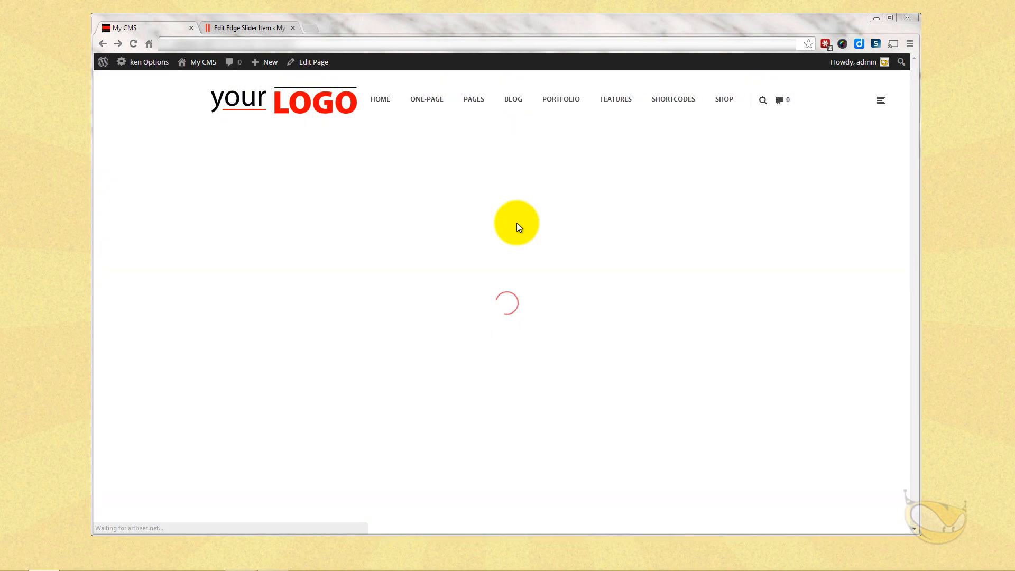
scroll(516, 223, down, 5)
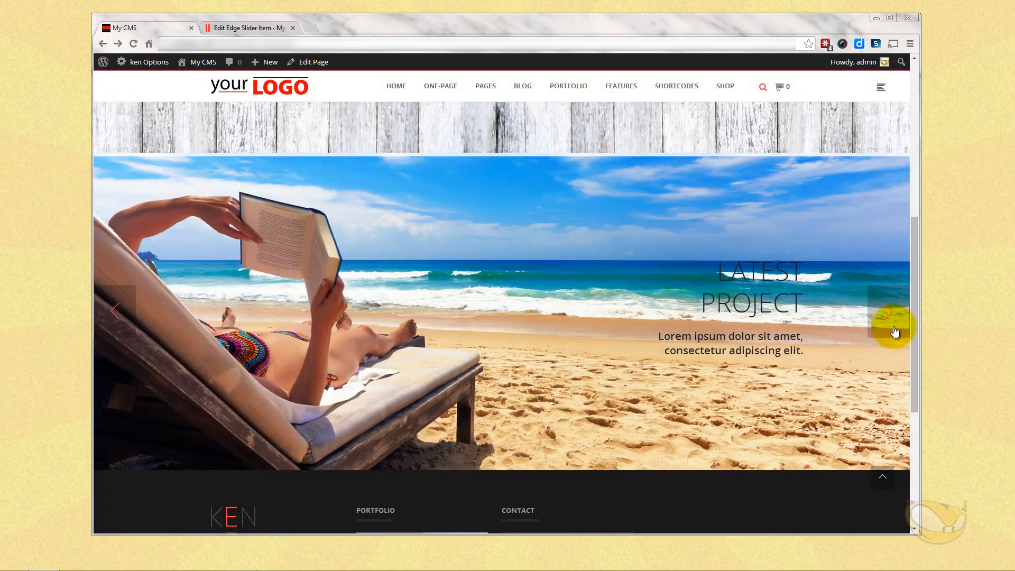
click(891, 320)
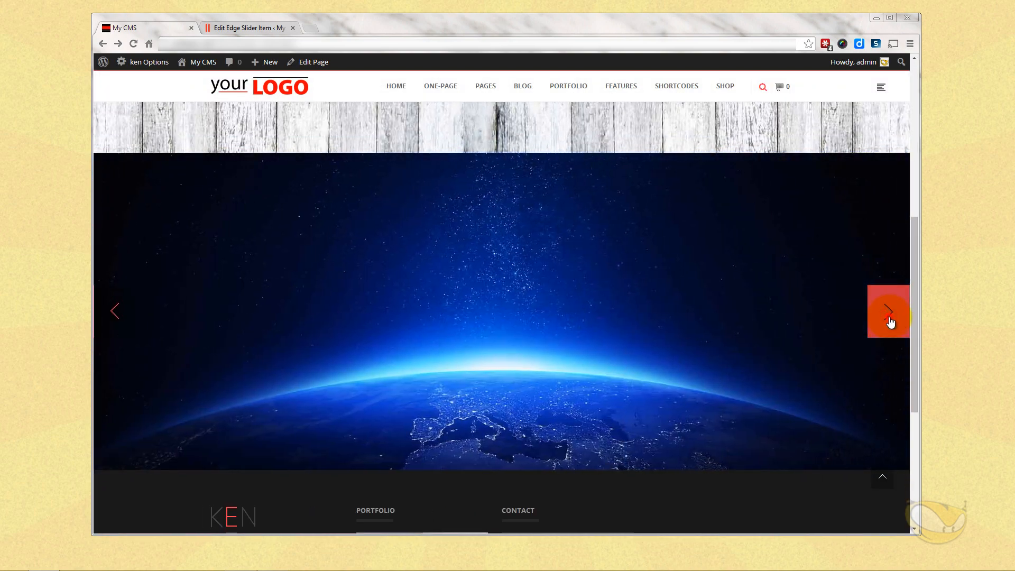
click(890, 320)
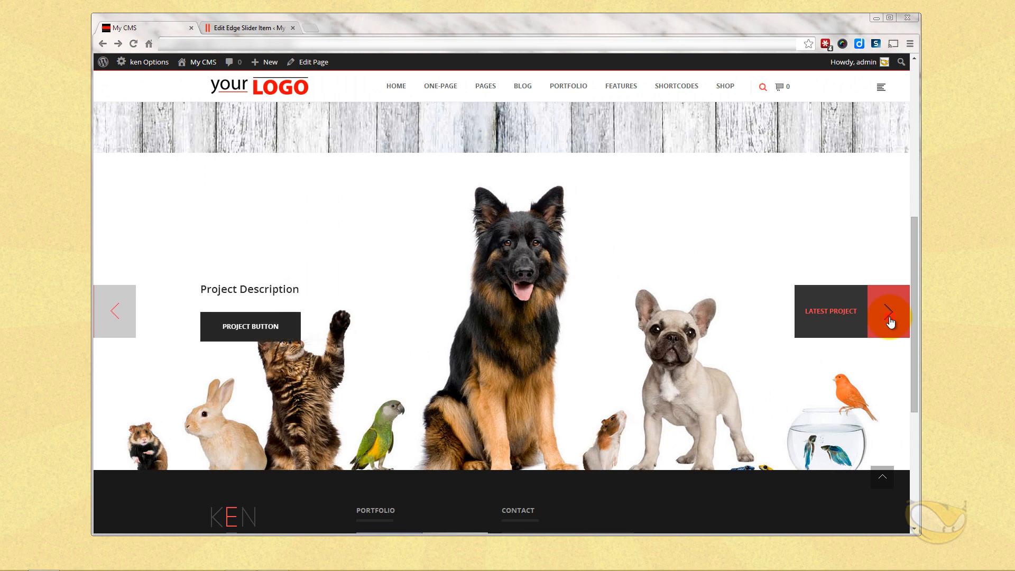
click(890, 321)
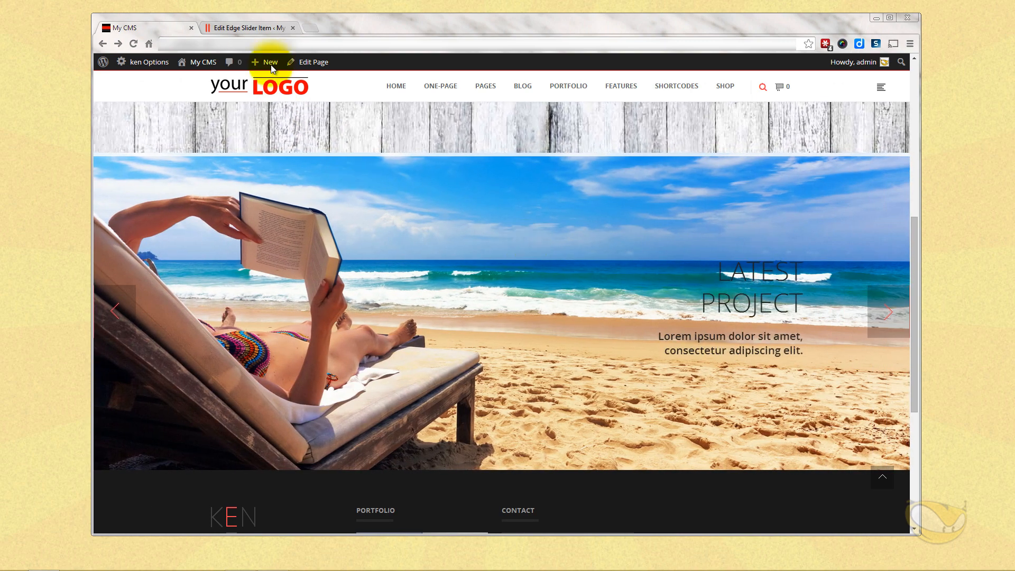
scroll(480, 256, up, 6)
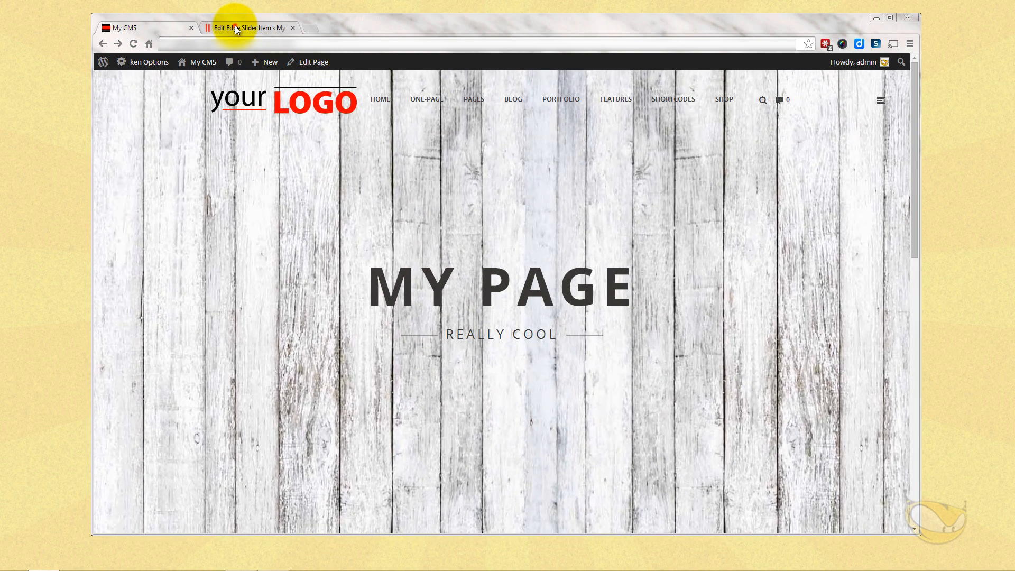
- Open the A New Home page for editing and clear the wood background image in its page section's settings
click(235, 25)
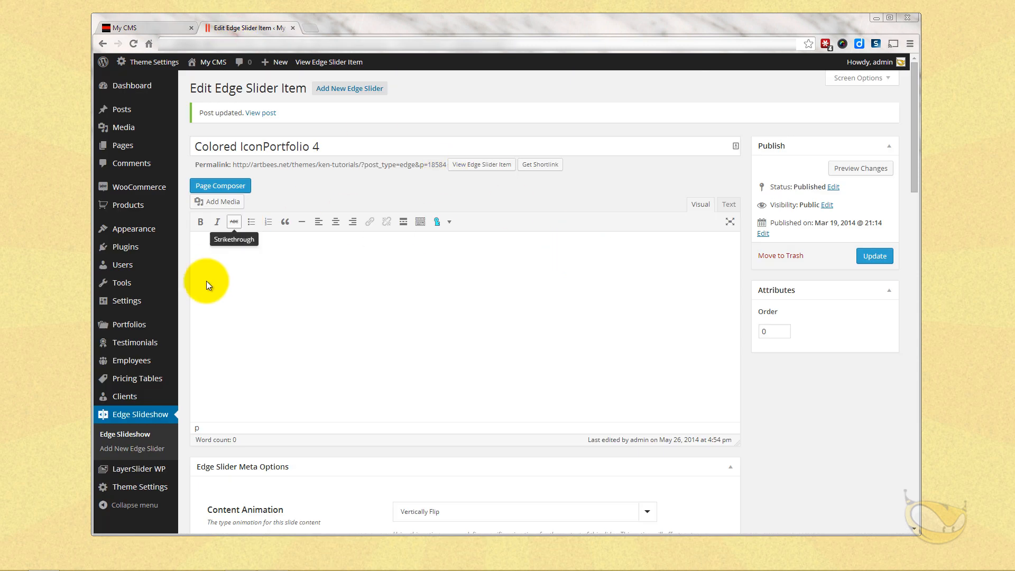
click(120, 143)
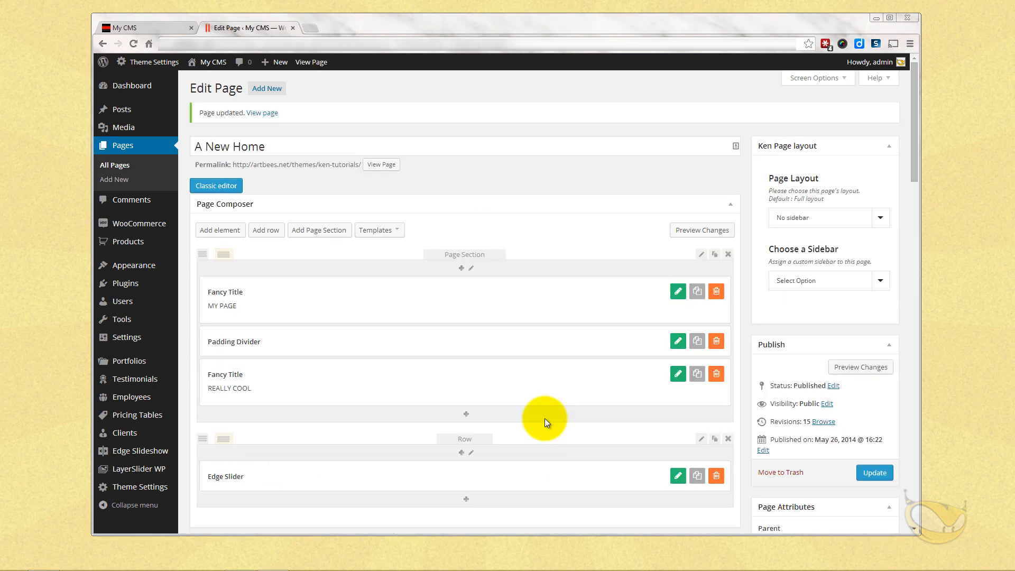
click(701, 254)
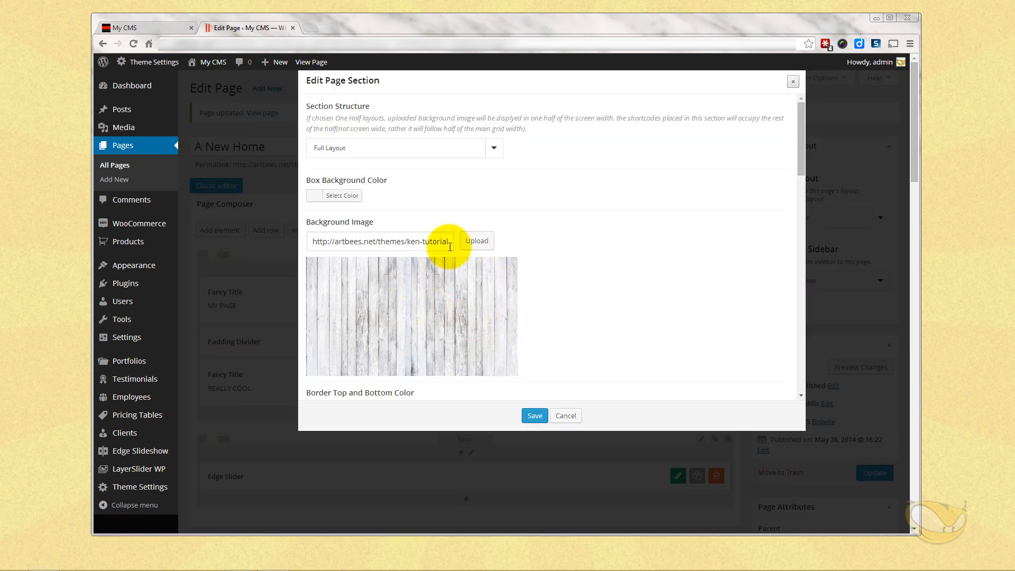
click(371, 242)
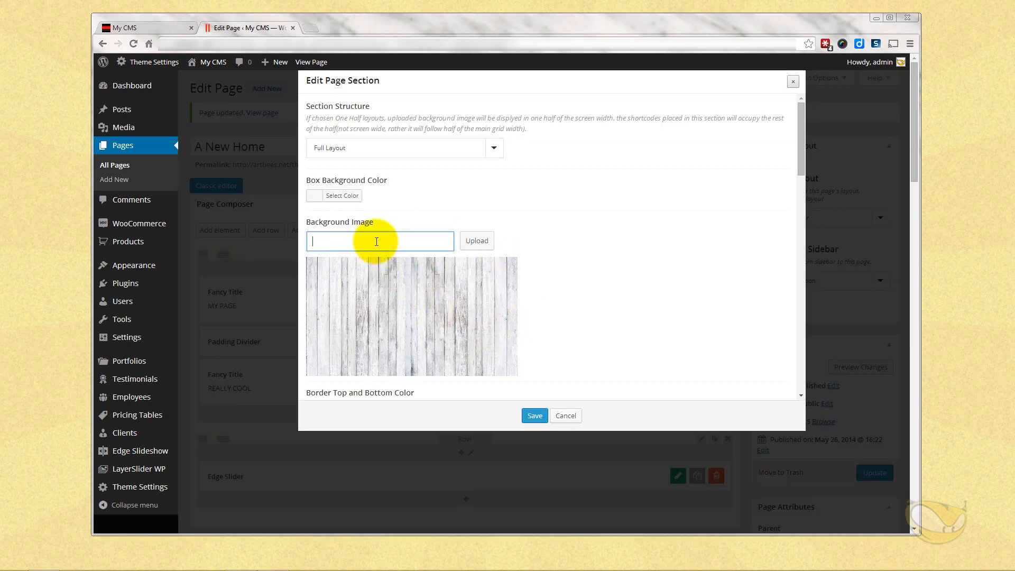
- Disable the parallax background for the page section and reset the parallax direction to Select option
scroll(531, 224, down, 8)
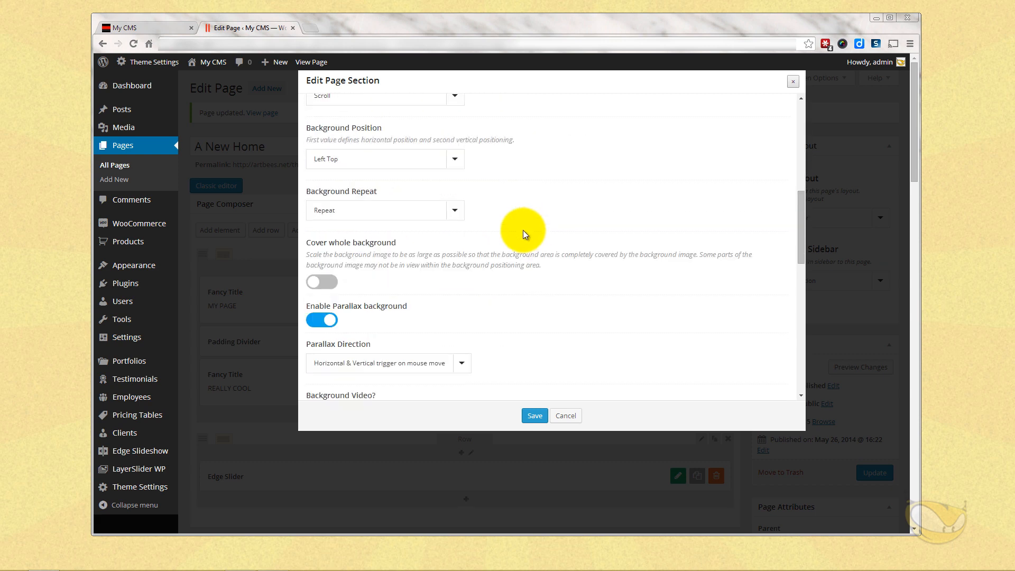
scroll(516, 233, down, 2)
scroll(415, 167, up, 1)
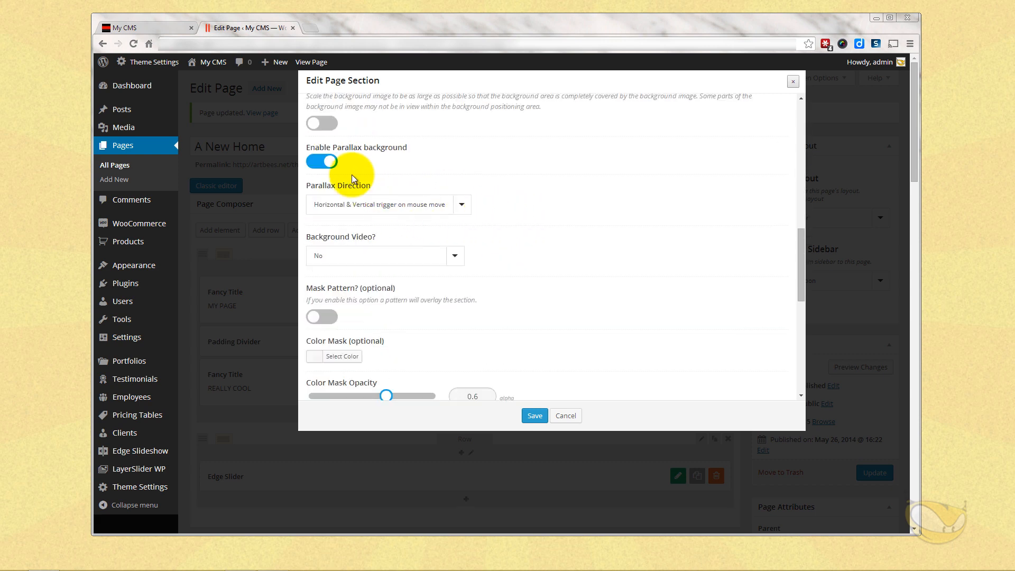
click(323, 162)
click(461, 206)
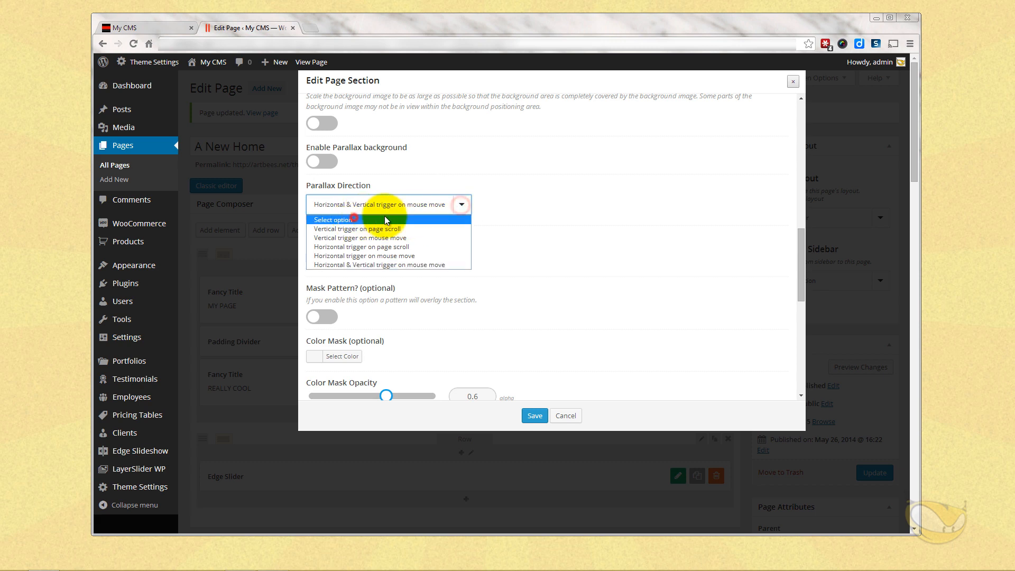
click(360, 220)
- Set the section's background video to Yes and insert smoke1080.mp4 from the media library as the MP4 format
scroll(563, 244, down, 1)
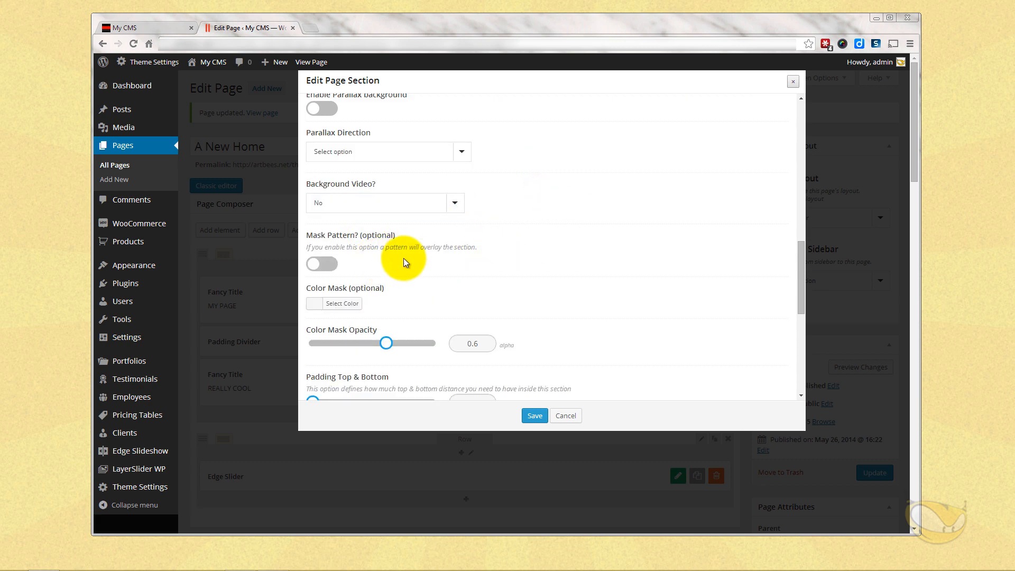
scroll(413, 267, down, 1)
scroll(424, 290, down, 2)
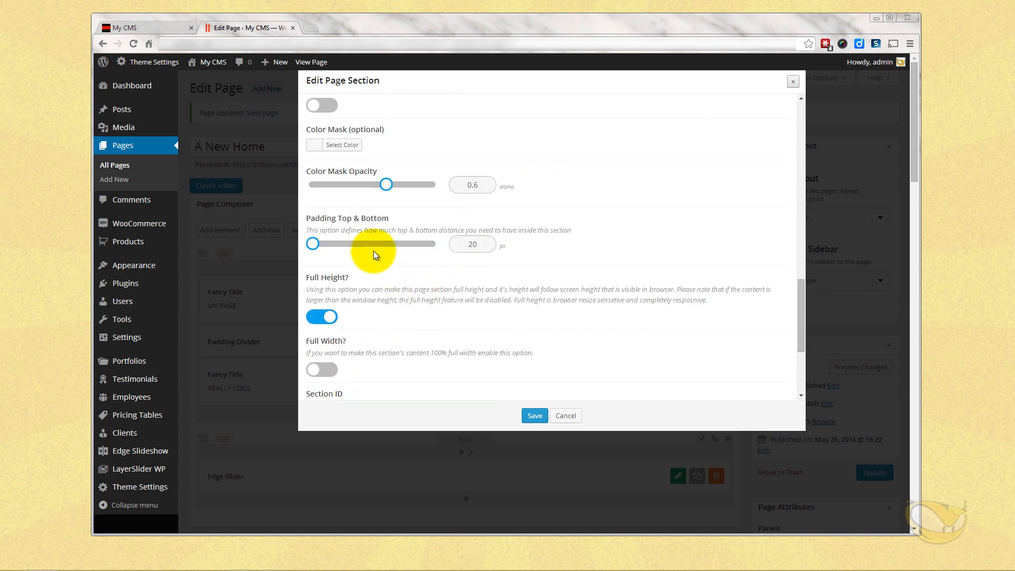
scroll(374, 255, up, 2)
click(376, 150)
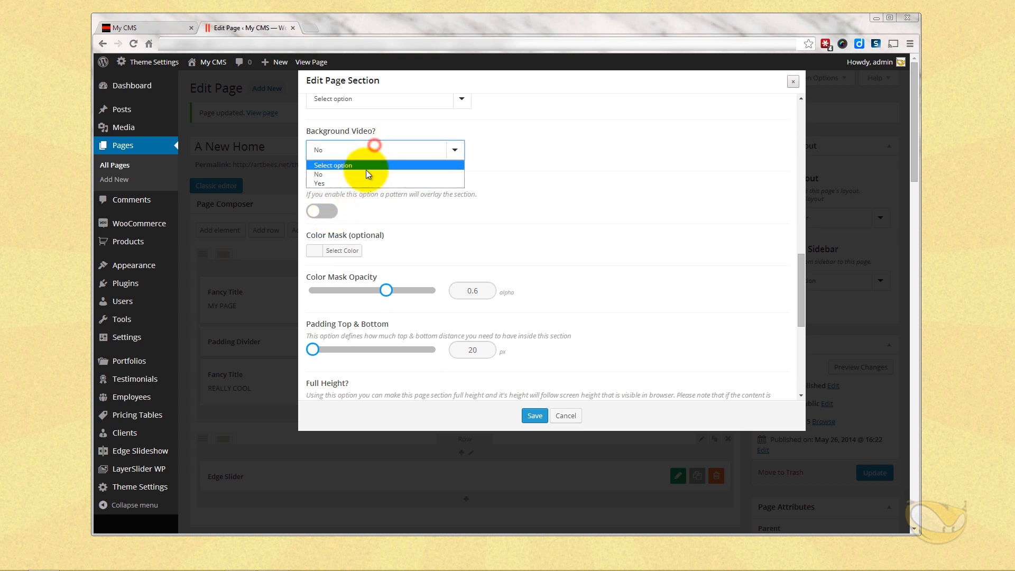
click(367, 181)
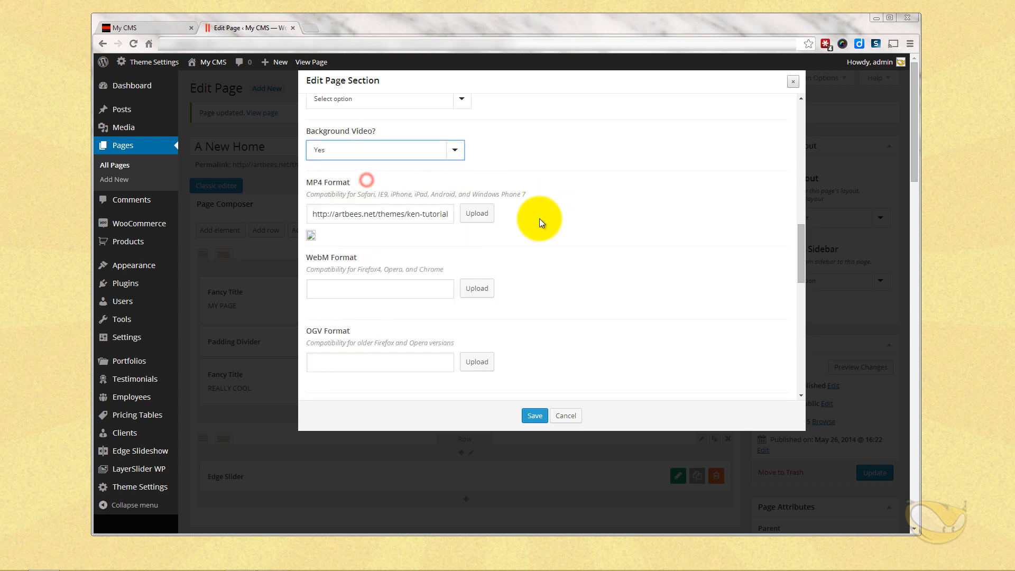
click(475, 215)
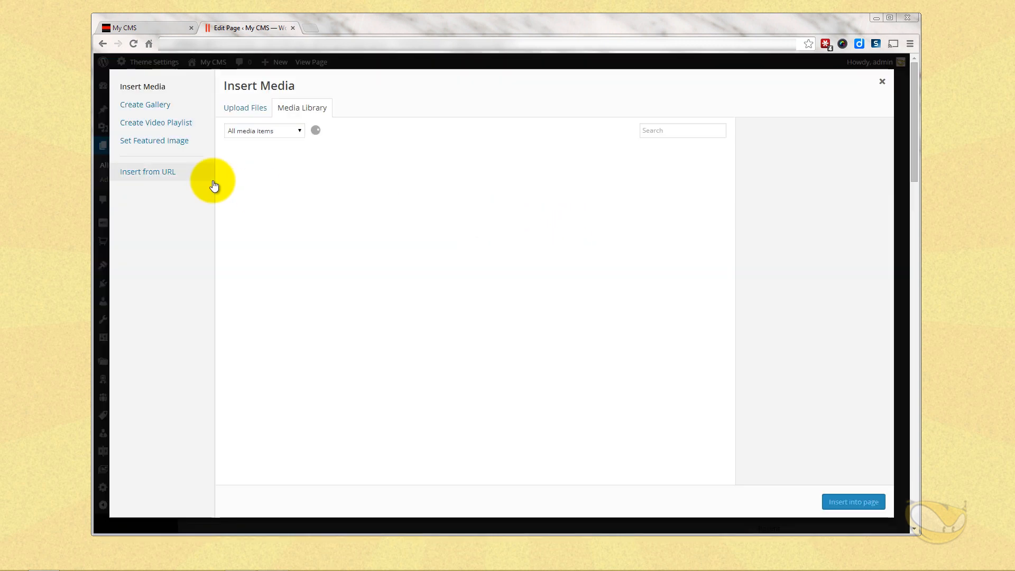
click(245, 179)
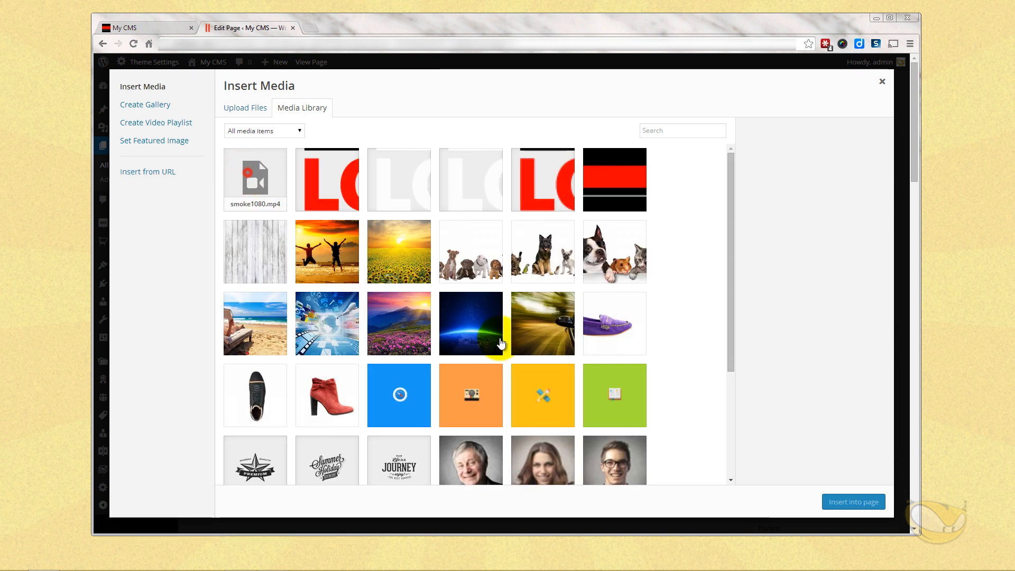
click(848, 501)
- Enable the mask pattern for the page section, save the section settings and update the page
scroll(402, 275, down, 3)
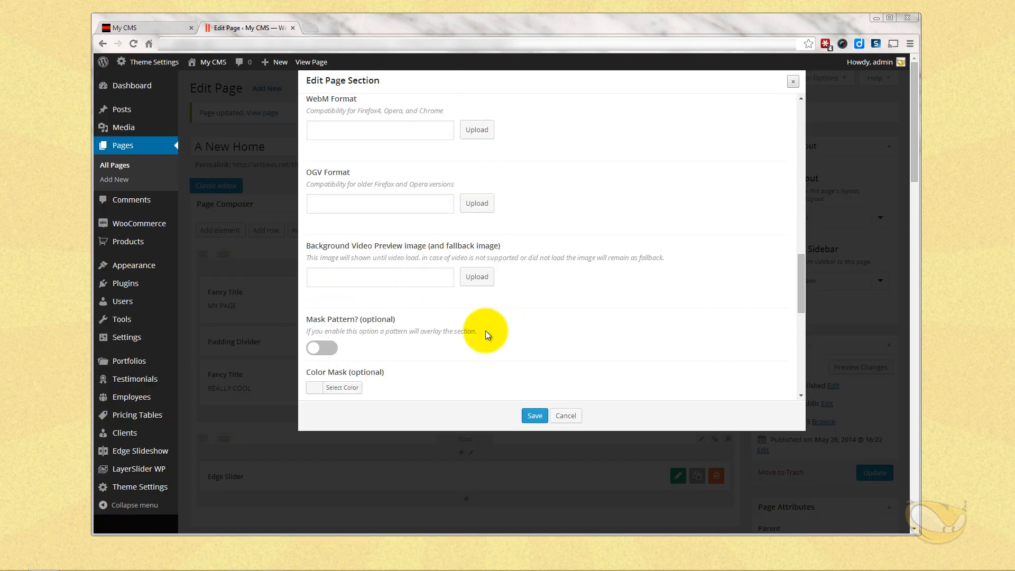
scroll(413, 316, down, 1)
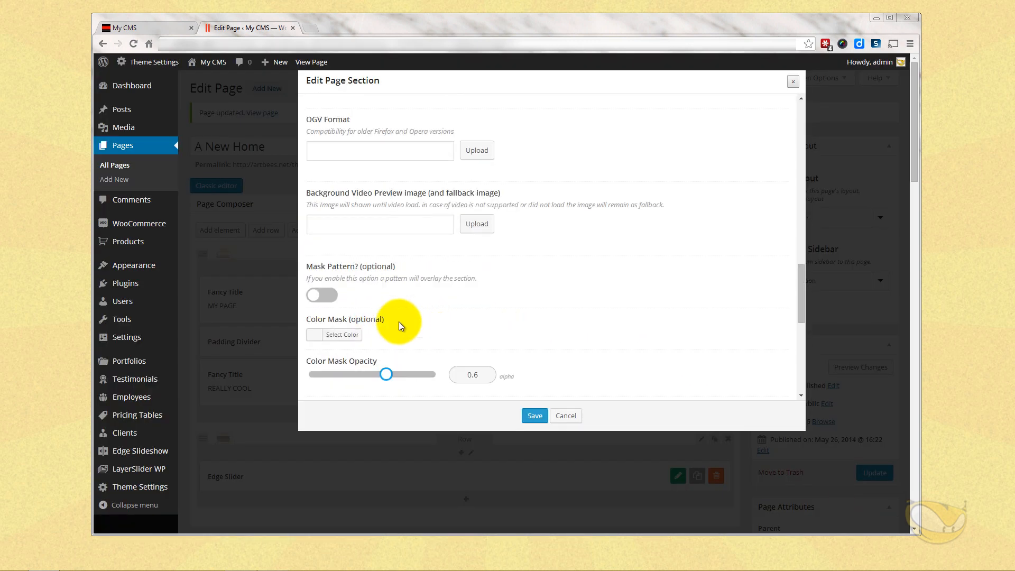
click(333, 296)
scroll(438, 283, down, 2)
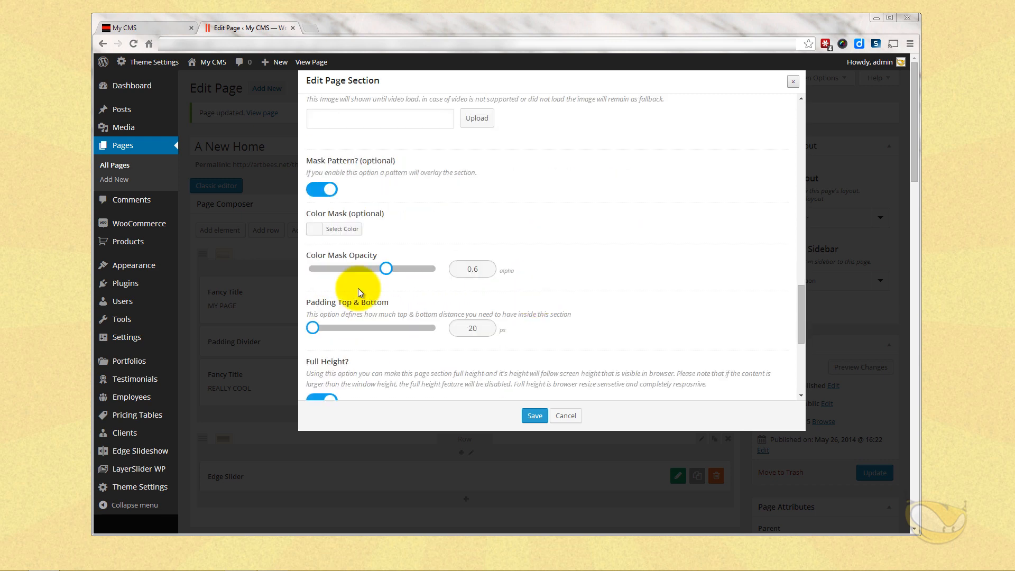
click(528, 416)
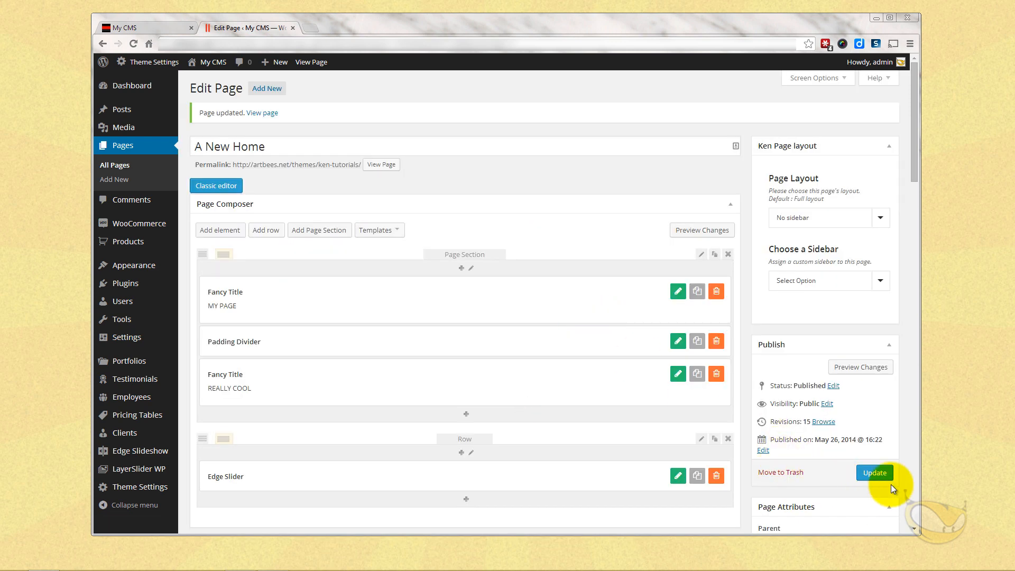
click(882, 474)
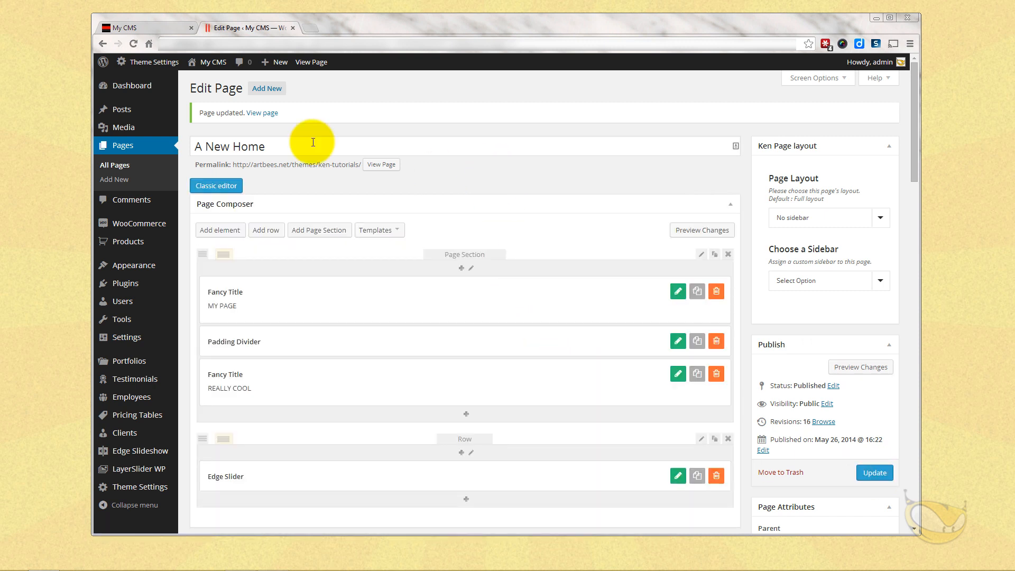
- Reload the live homepage to check the section's video background and header, and return to the page editor
click(145, 26)
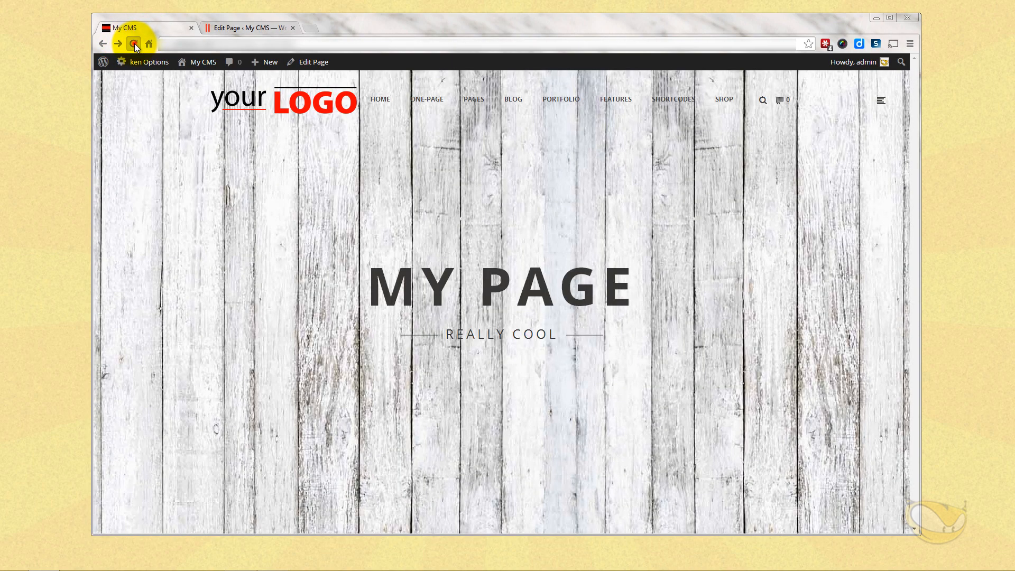
click(135, 44)
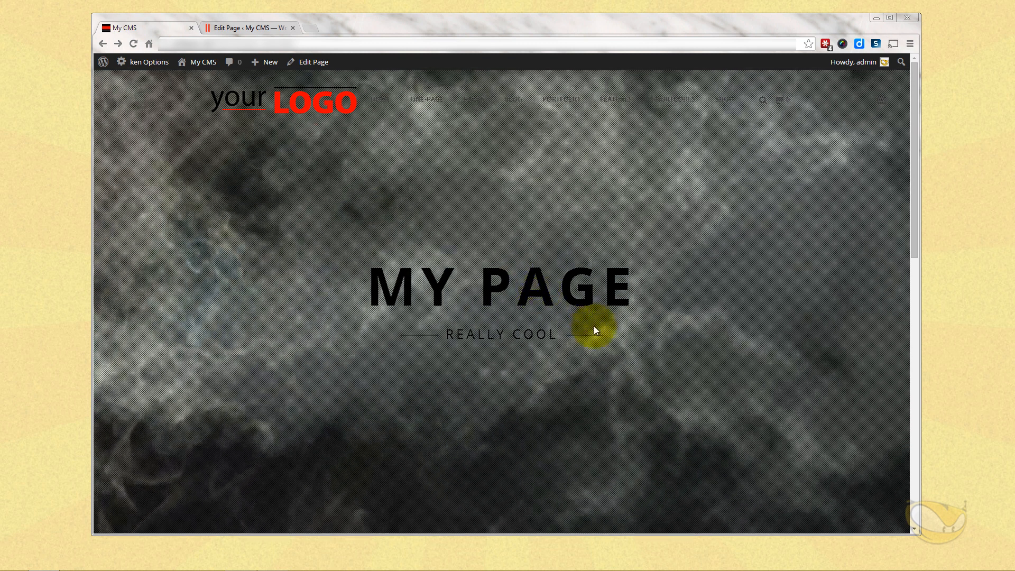
scroll(604, 325, down, 2)
scroll(604, 325, up, 2)
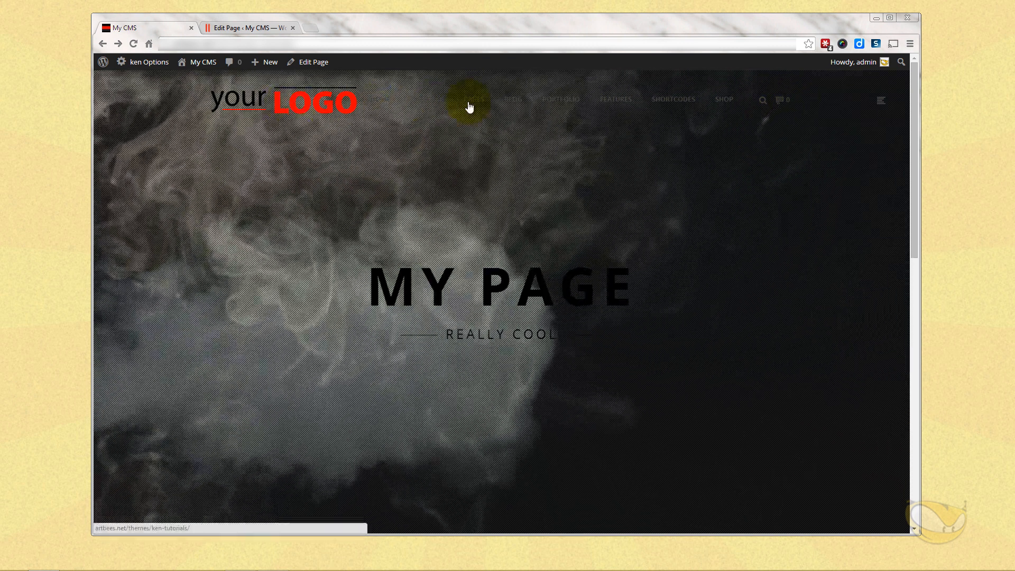
click(248, 28)
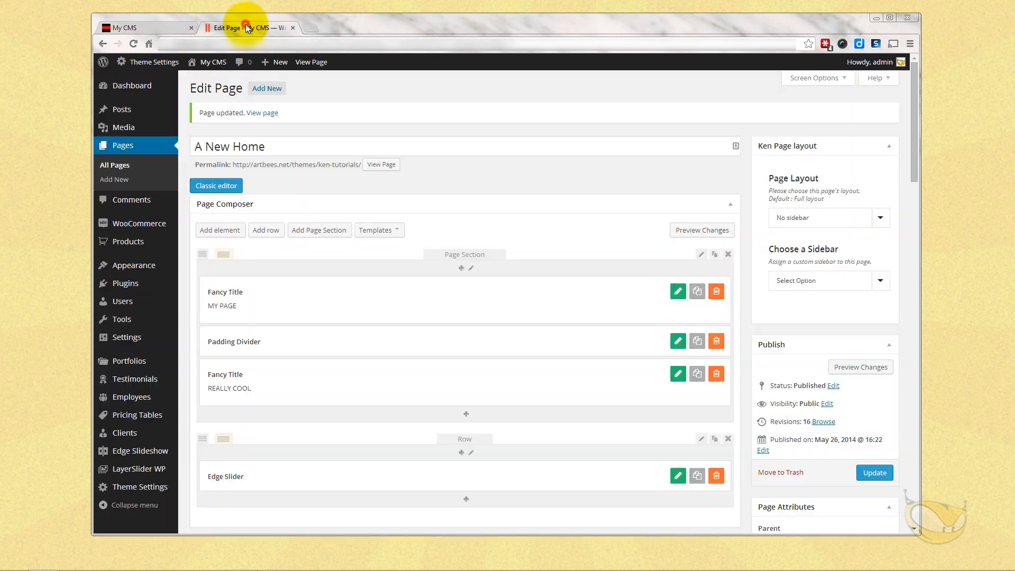
- Set the Transparent Header Style Skin to Light in the page options and update the page
scroll(553, 313, down, 10)
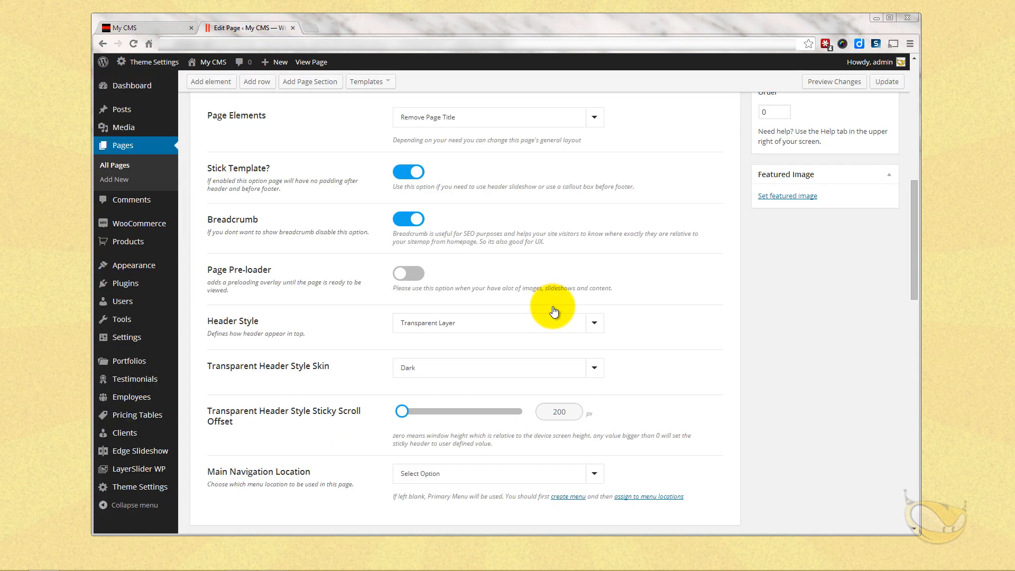
scroll(552, 308, down, 2)
click(605, 271)
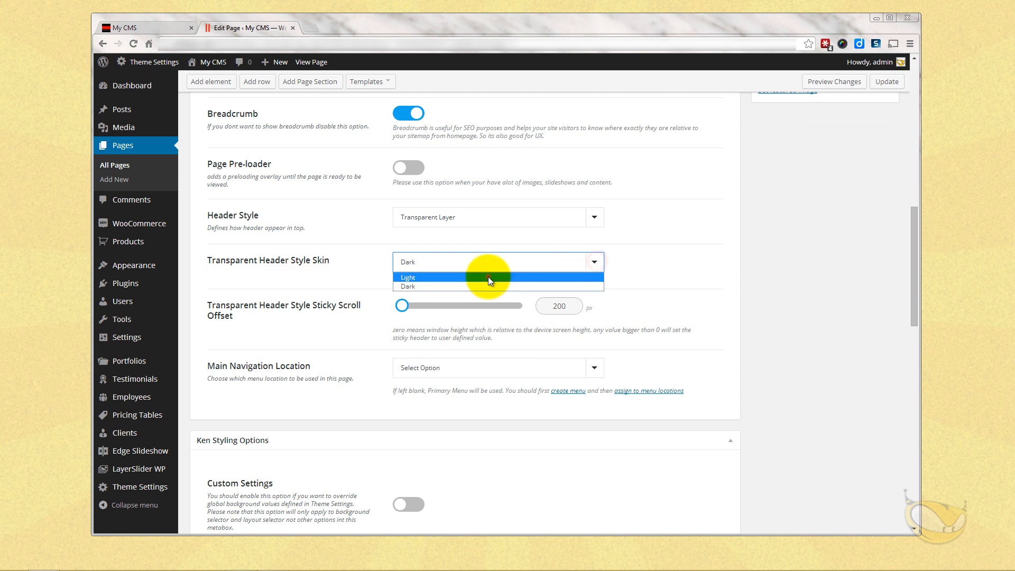
click(488, 277)
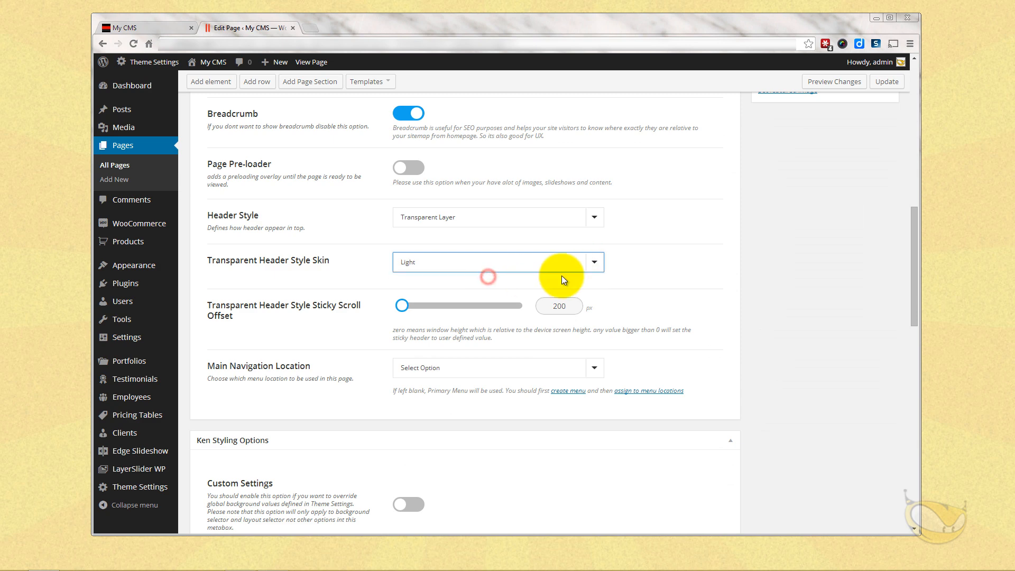
click(887, 82)
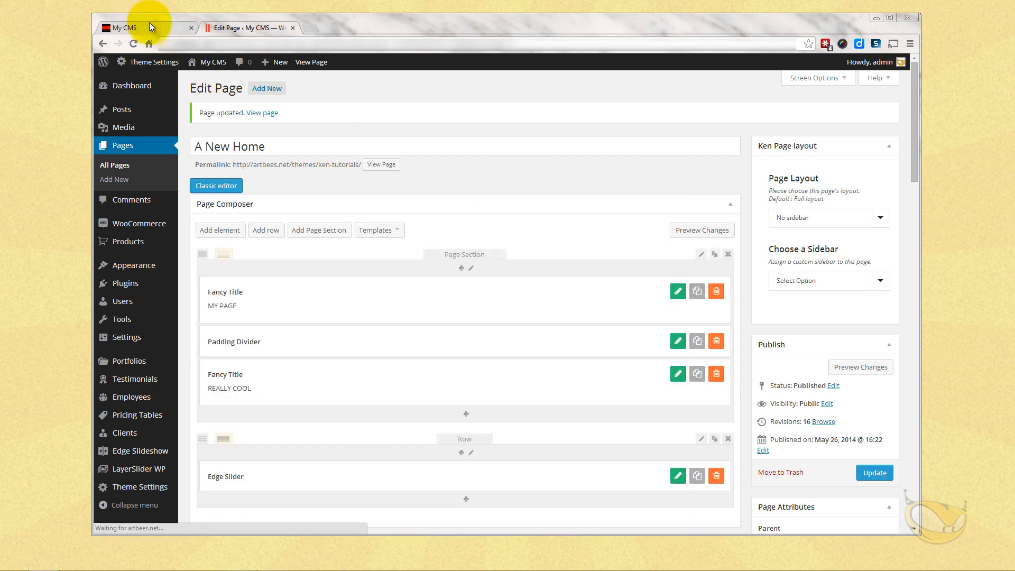
- Reload the live homepage to check the header over the video and while scrolling, and return to the page editor
click(150, 24)
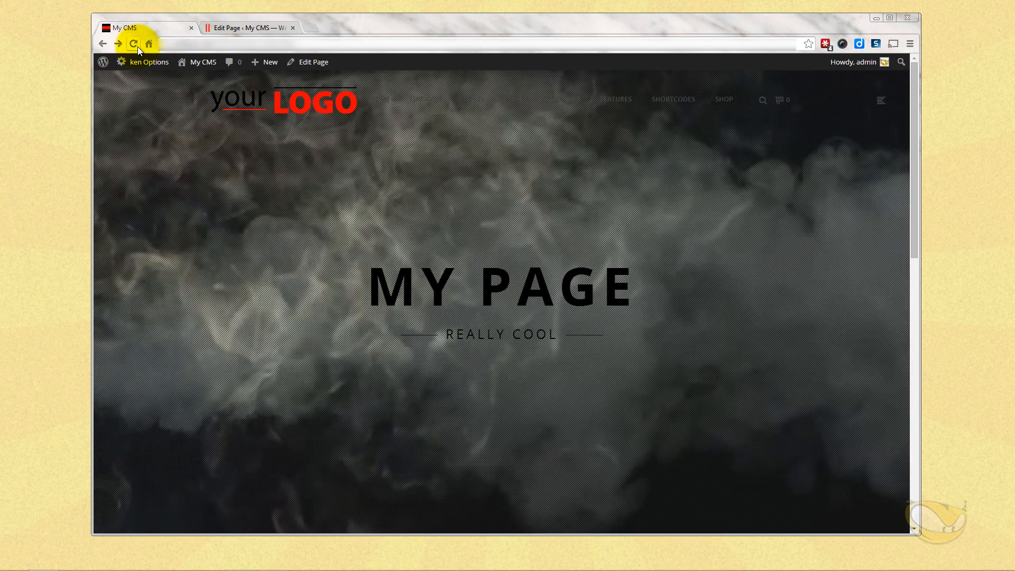
click(133, 44)
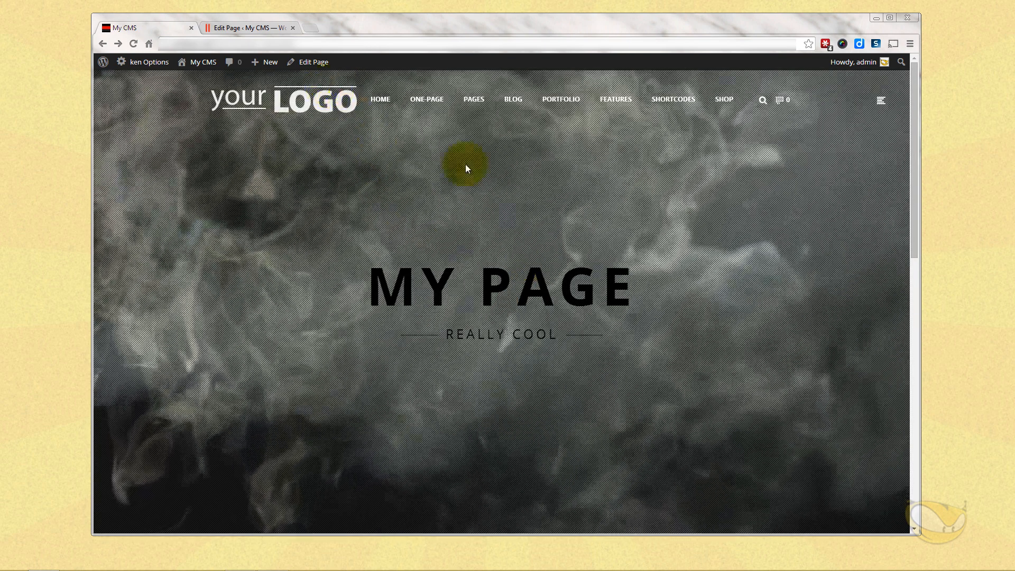
scroll(688, 333, down, 4)
scroll(661, 334, down, 8)
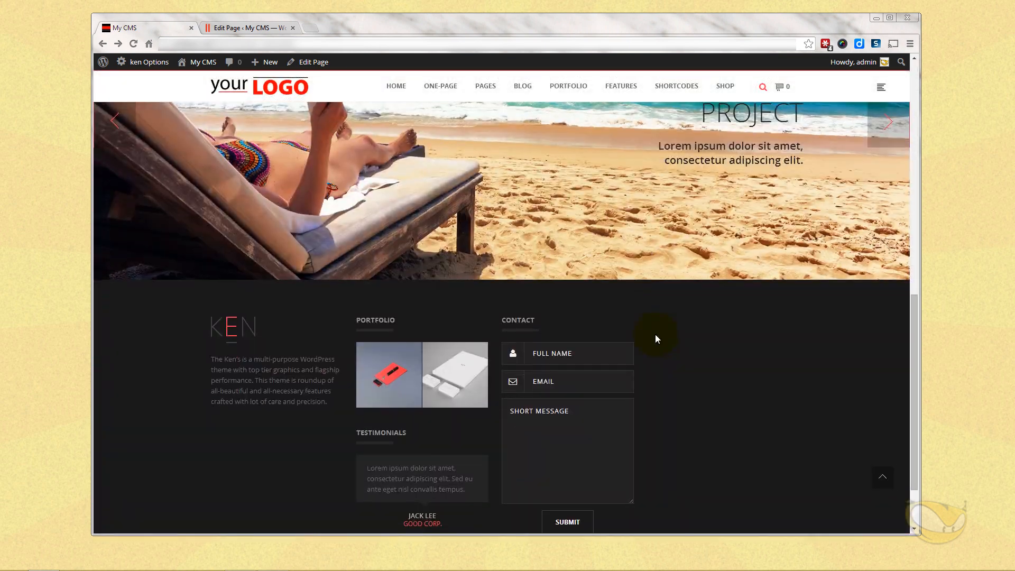
scroll(655, 334, up, 15)
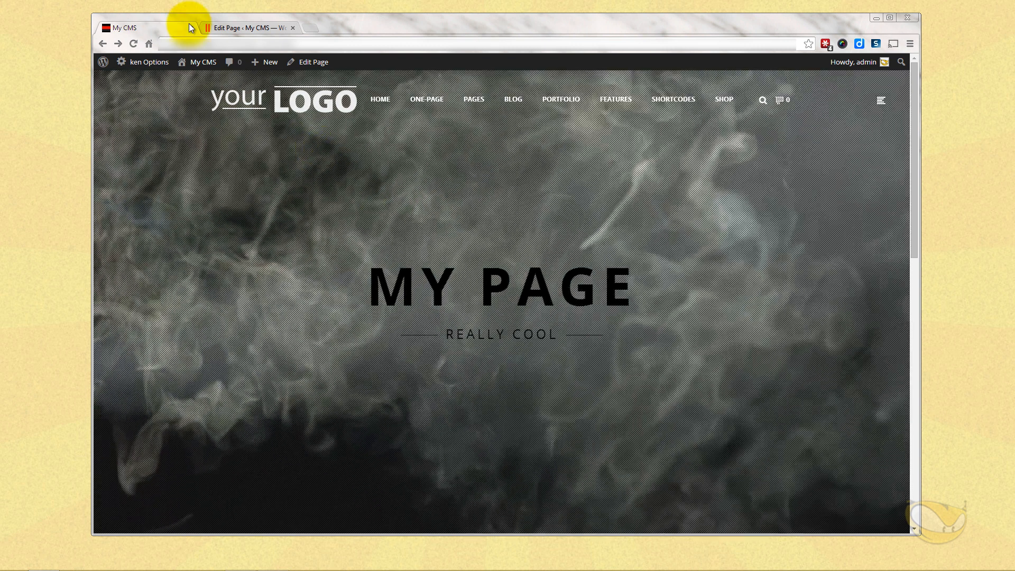
click(264, 29)
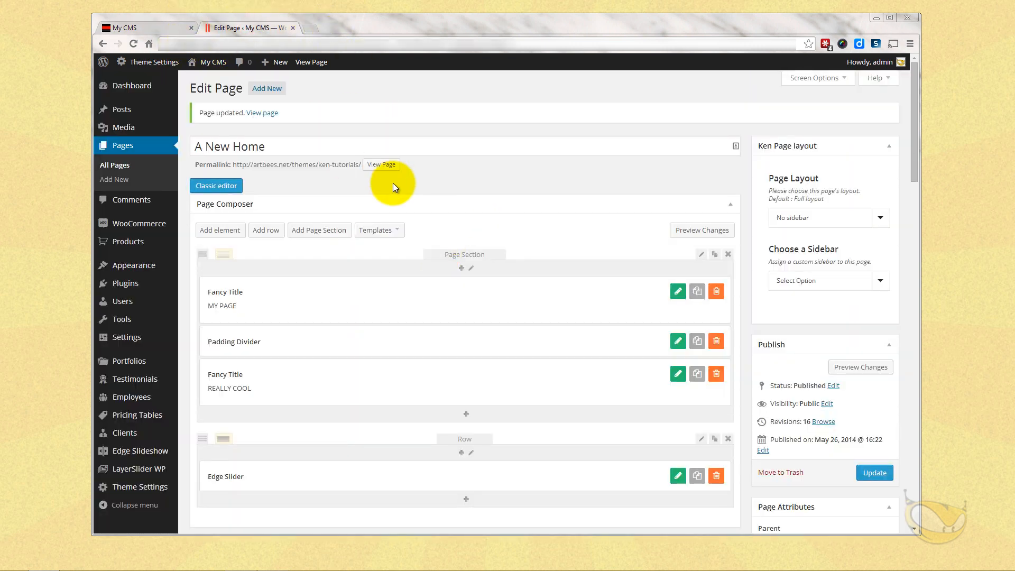
- Move the Edge Slider row above the Page Section in the Page Composer
scroll(411, 239, down, 1)
scroll(437, 284, down, 1)
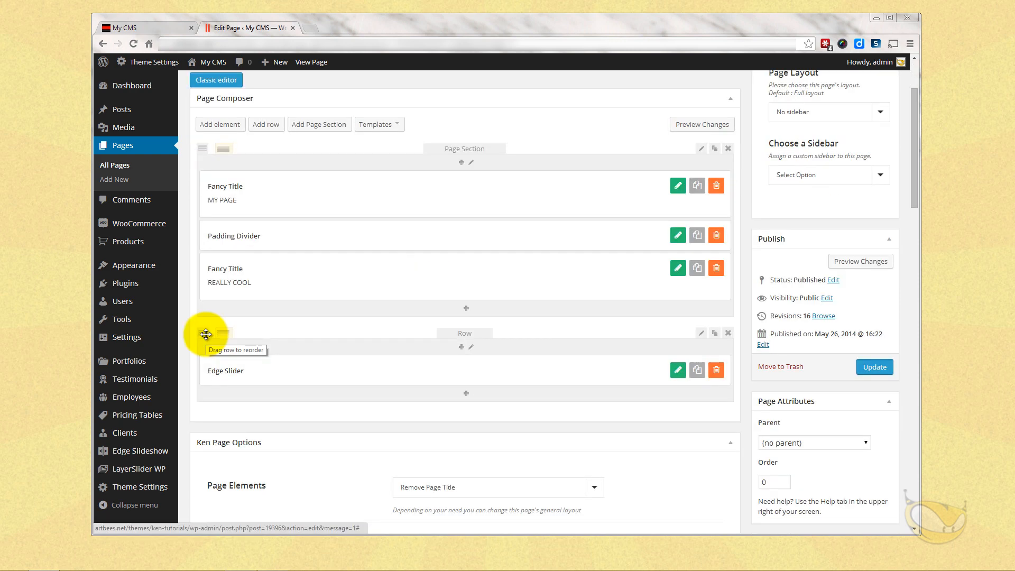
drag(206, 334, 205, 156)
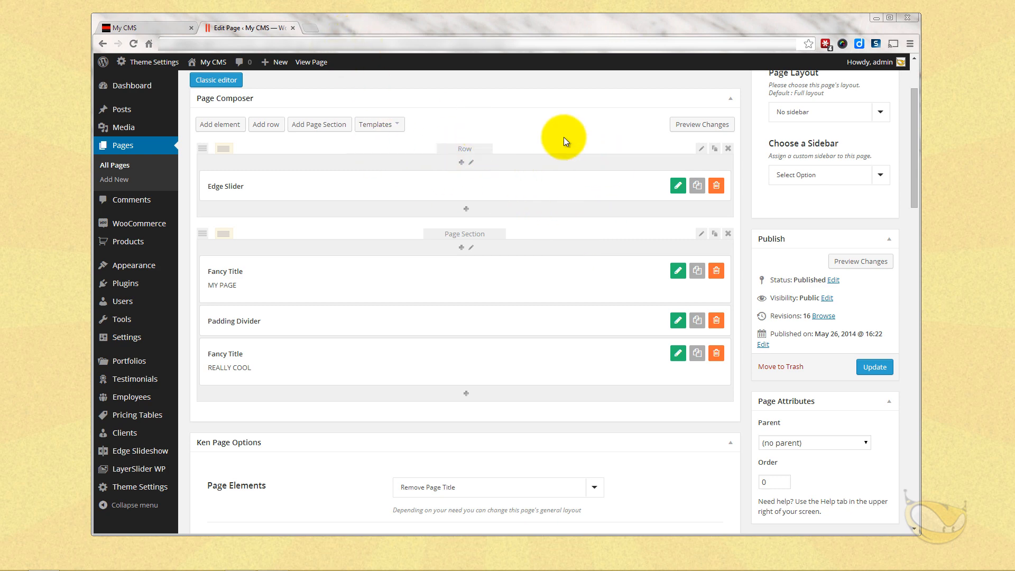
click(701, 149)
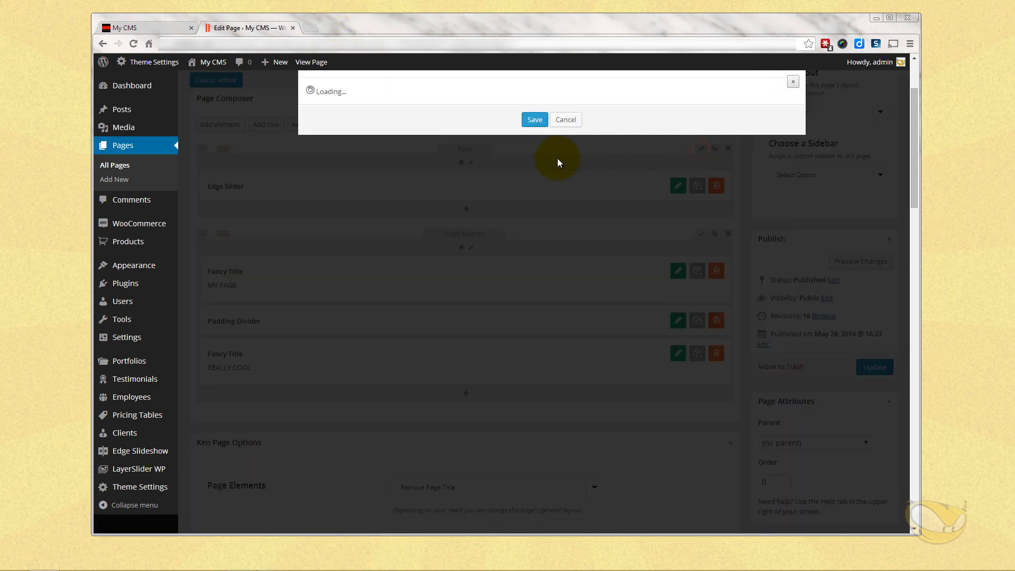
click(793, 81)
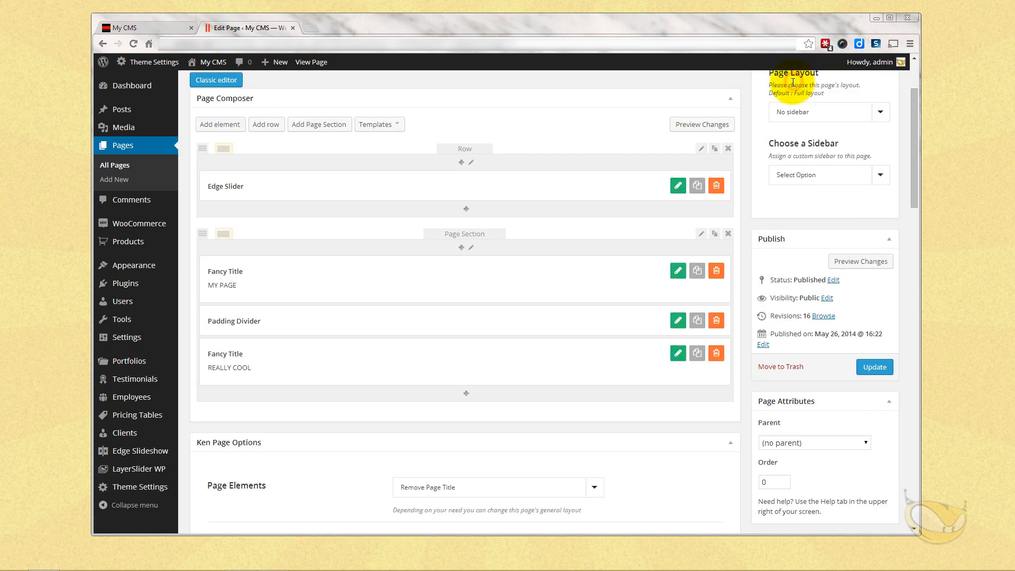
- Enable First Element and Full Height for the Edge Slider, save its settings and update the page
click(678, 185)
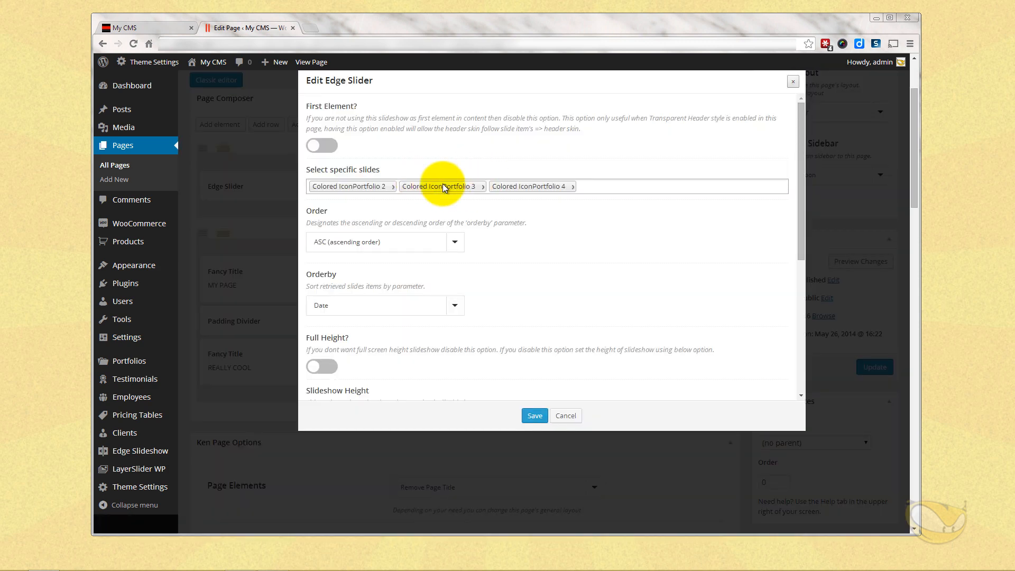
click(332, 146)
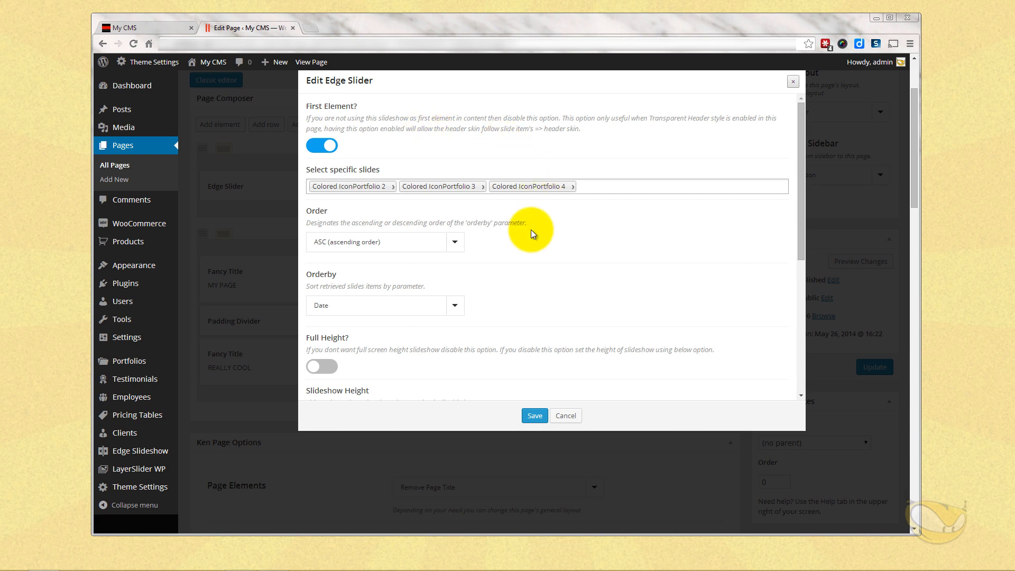
scroll(521, 290, down, 2)
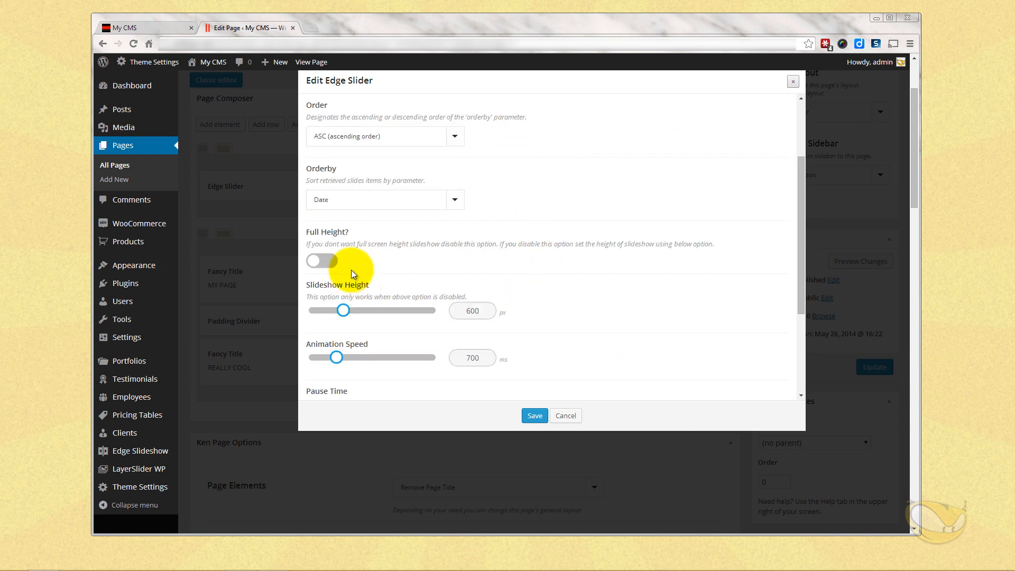
scroll(592, 282, down, 4)
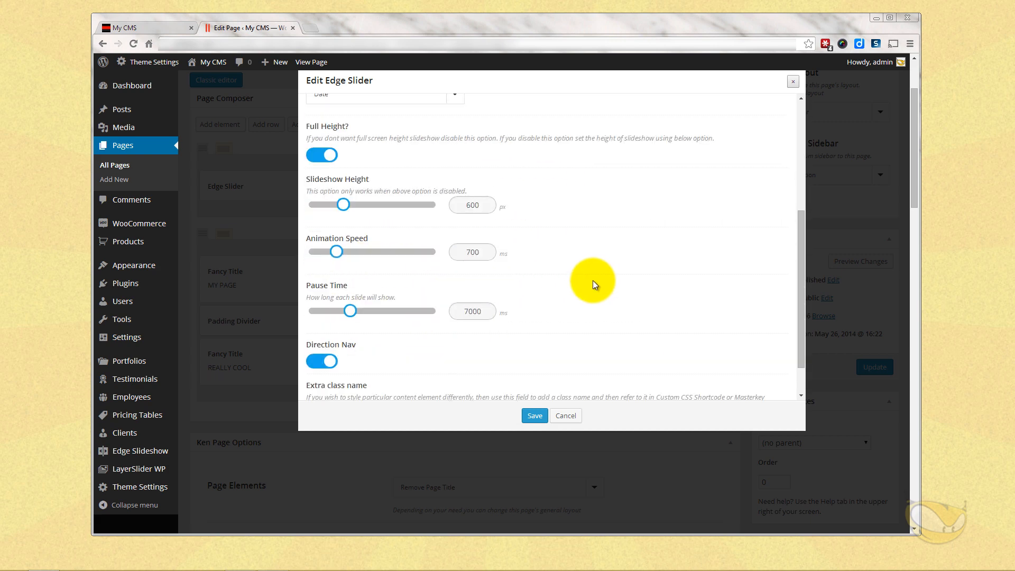
click(532, 416)
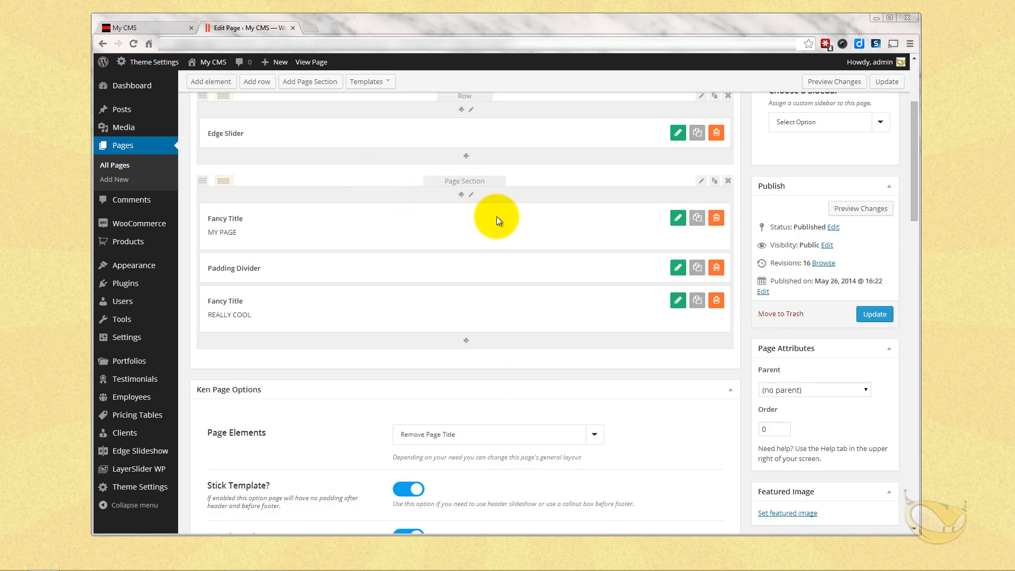
scroll(549, 248, up, 2)
scroll(529, 239, down, 2)
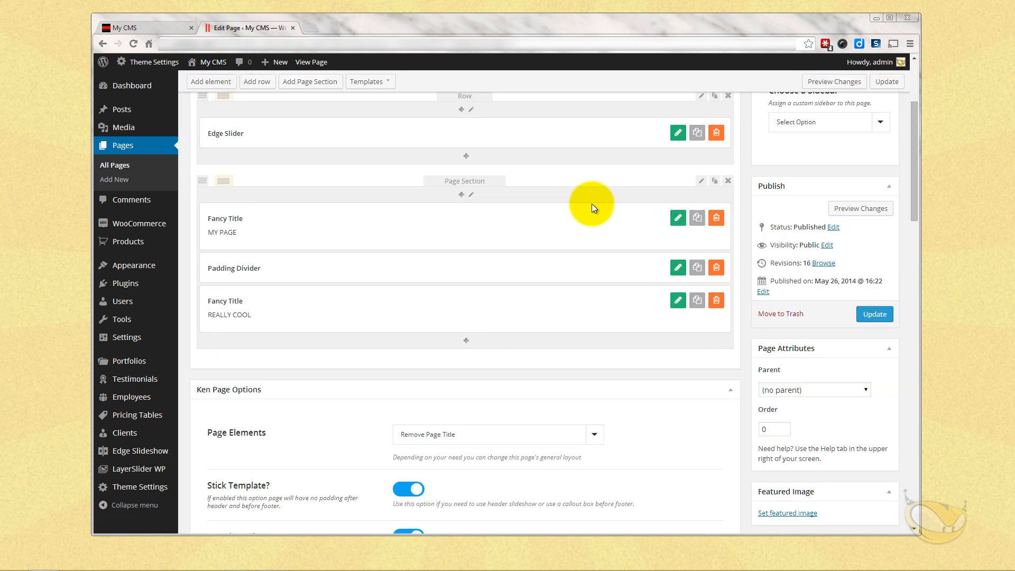
scroll(591, 204, up, 3)
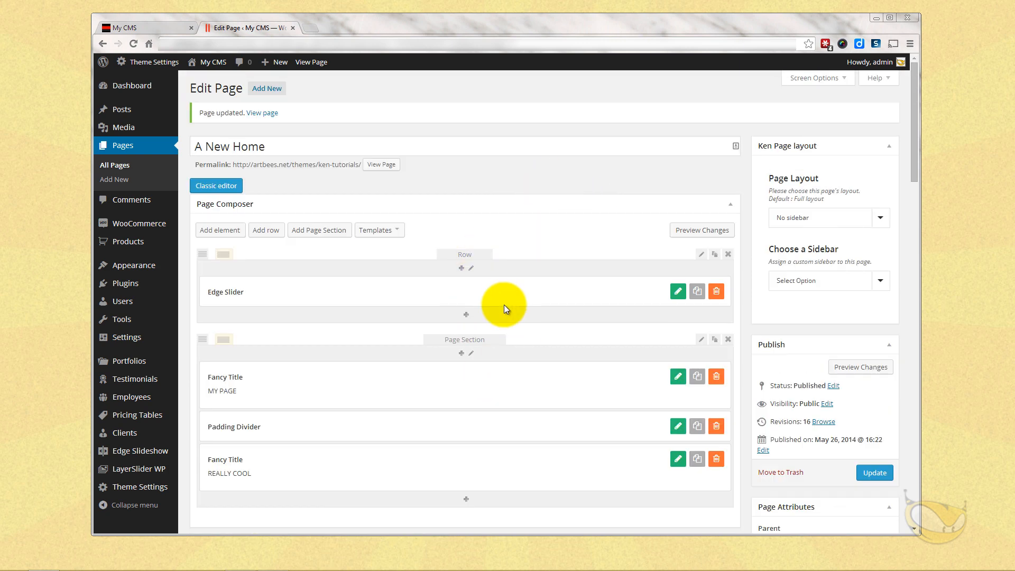
scroll(579, 363, down, 1)
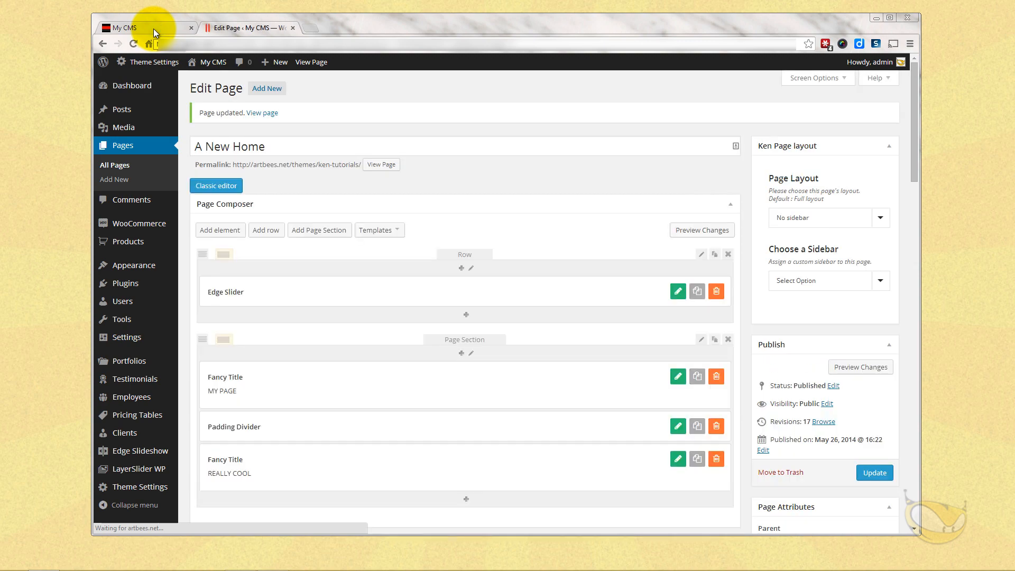
- Reload the live homepage and review the full-height slider, the video section beneath it and the sticky header
click(153, 28)
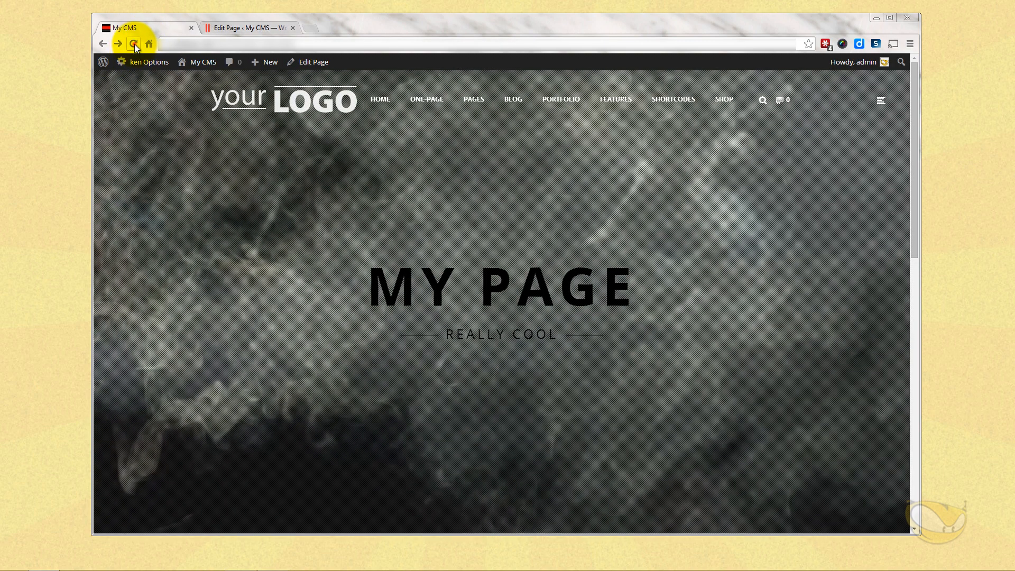
click(134, 44)
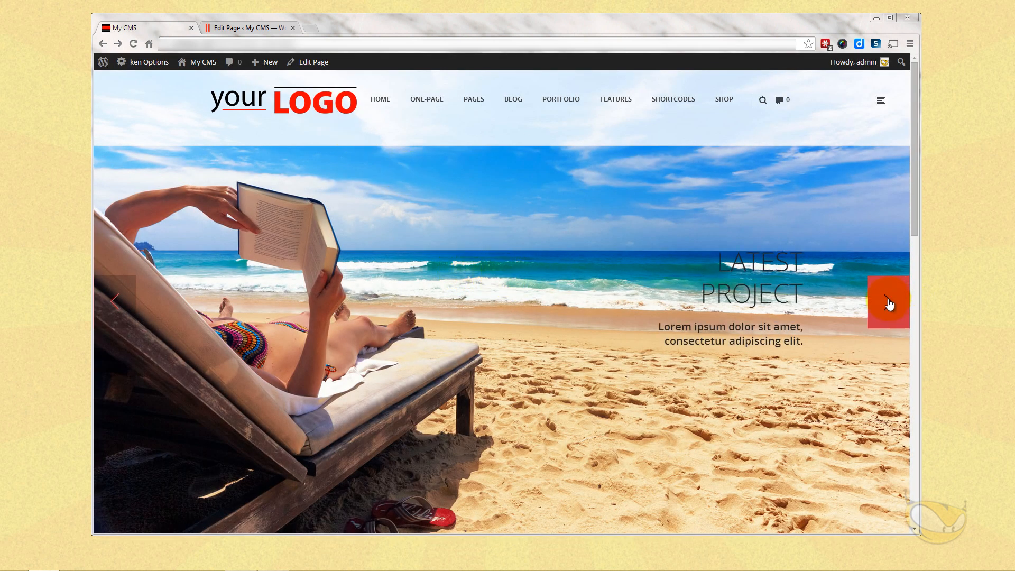
scroll(608, 246, down, 8)
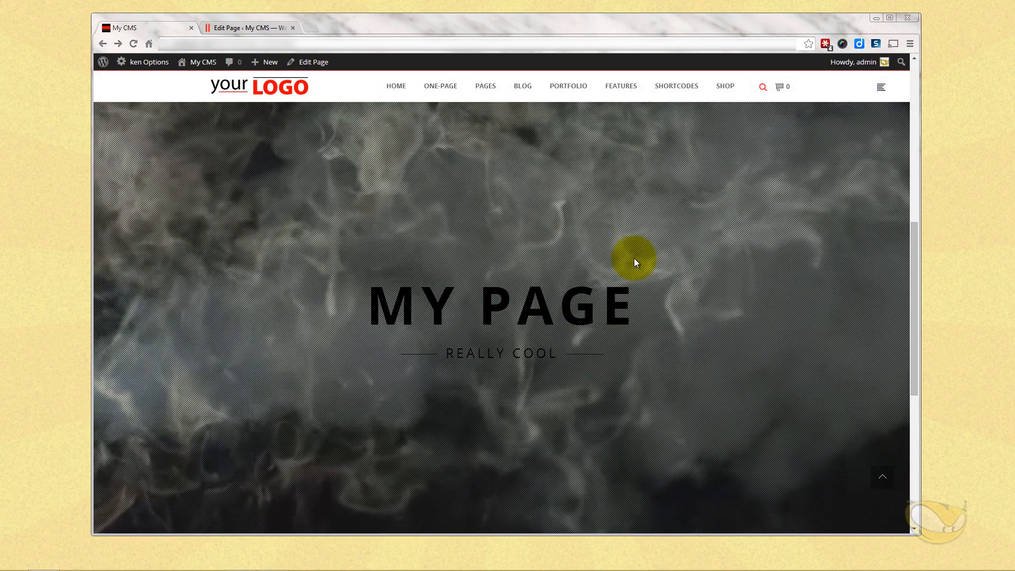
scroll(636, 260, up, 3)
scroll(639, 250, down, 5)
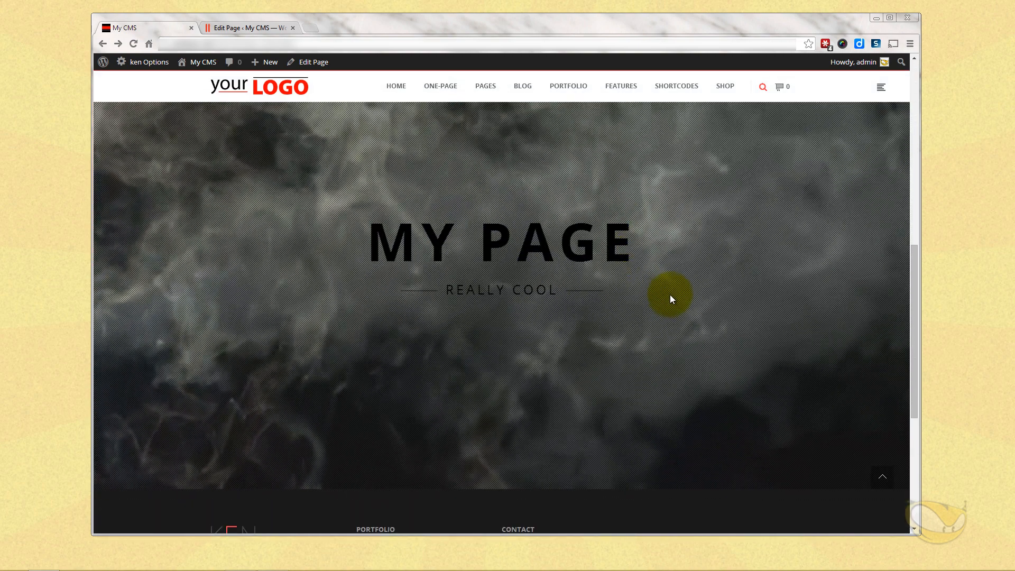
scroll(671, 296, down, 5)
scroll(680, 328, up, 10)
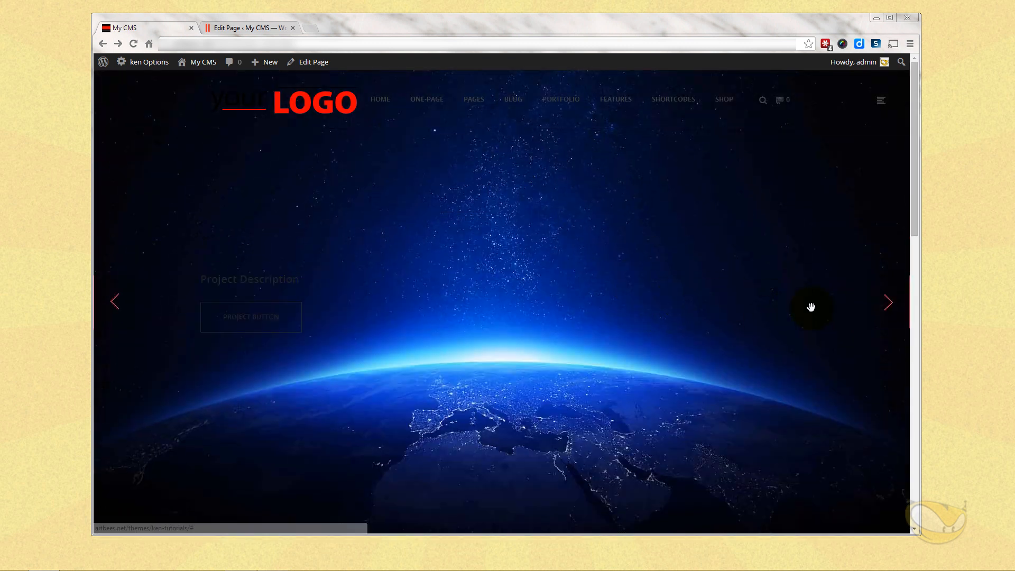
- Browse back and forth through the homepage slides to compare the header and text colours on each image
click(122, 302)
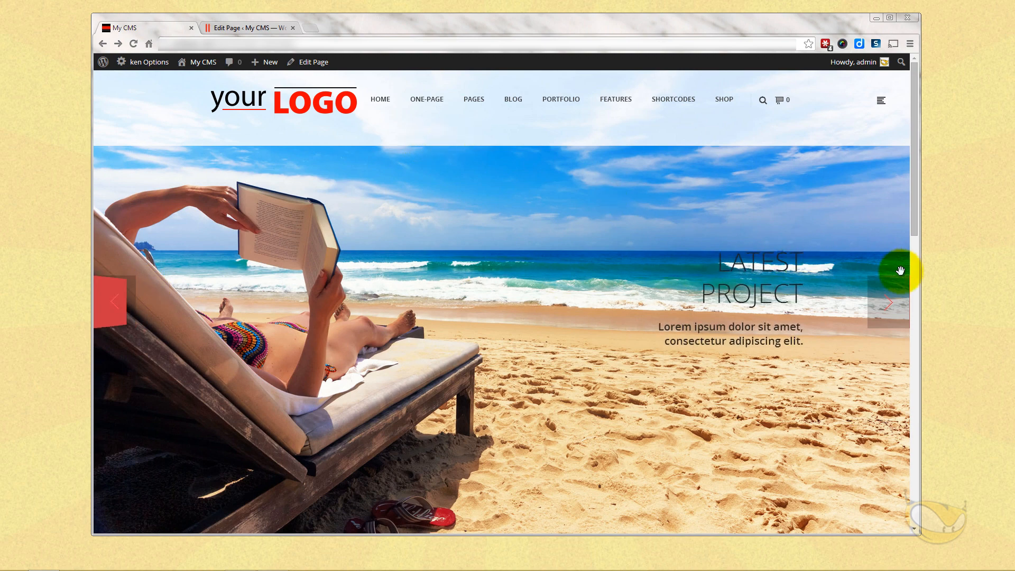
click(888, 302)
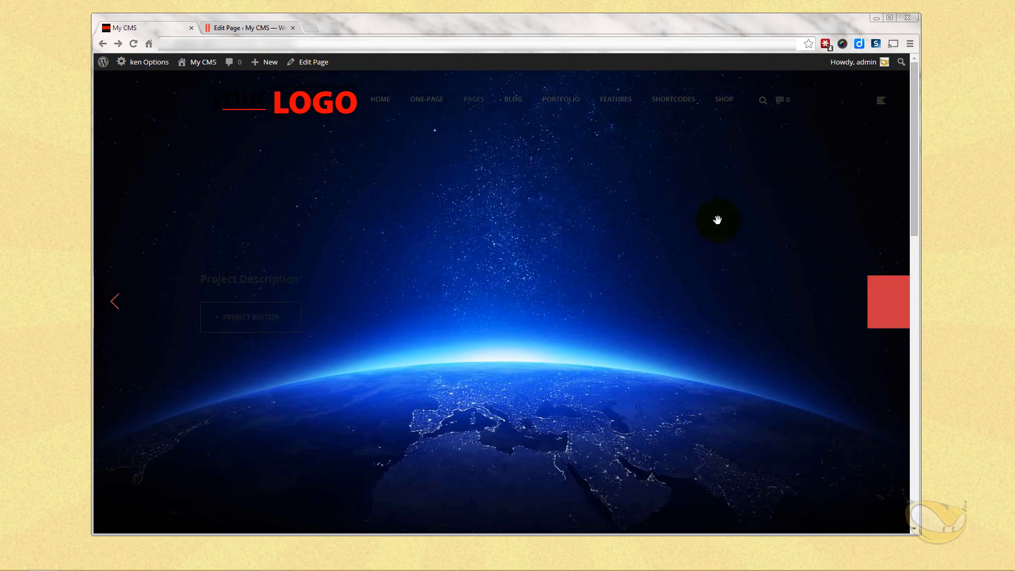
click(884, 304)
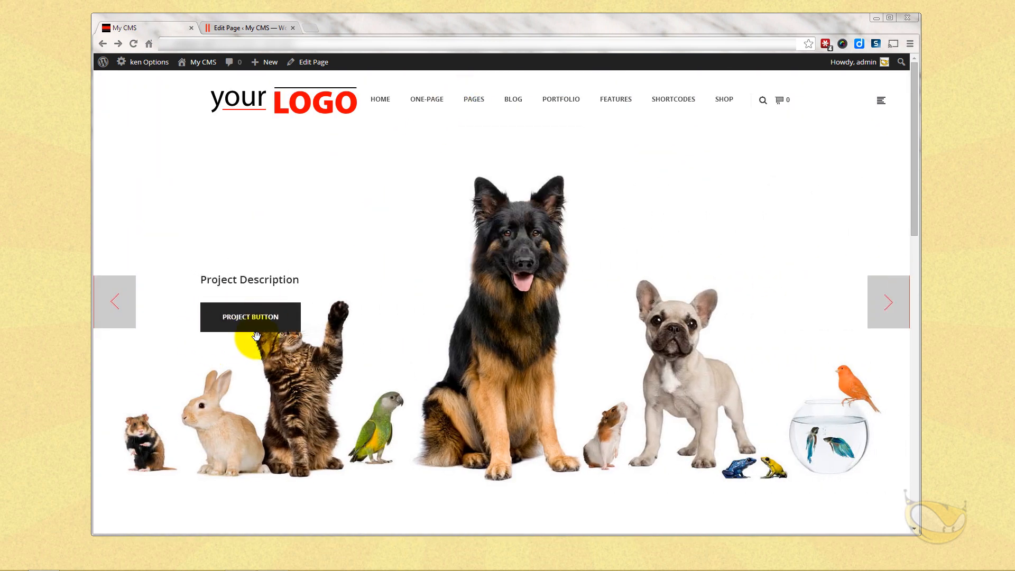
click(888, 305)
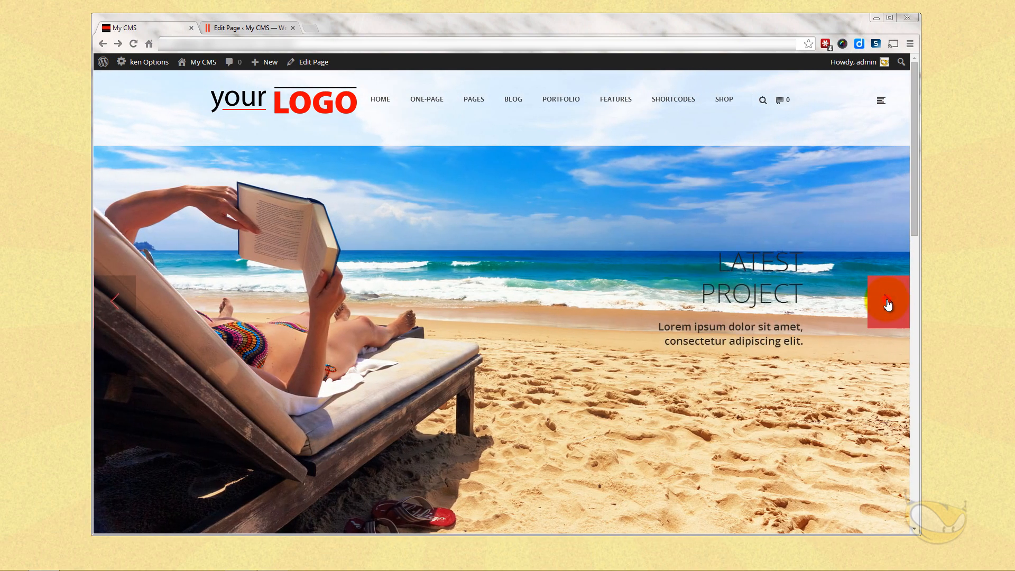
click(888, 305)
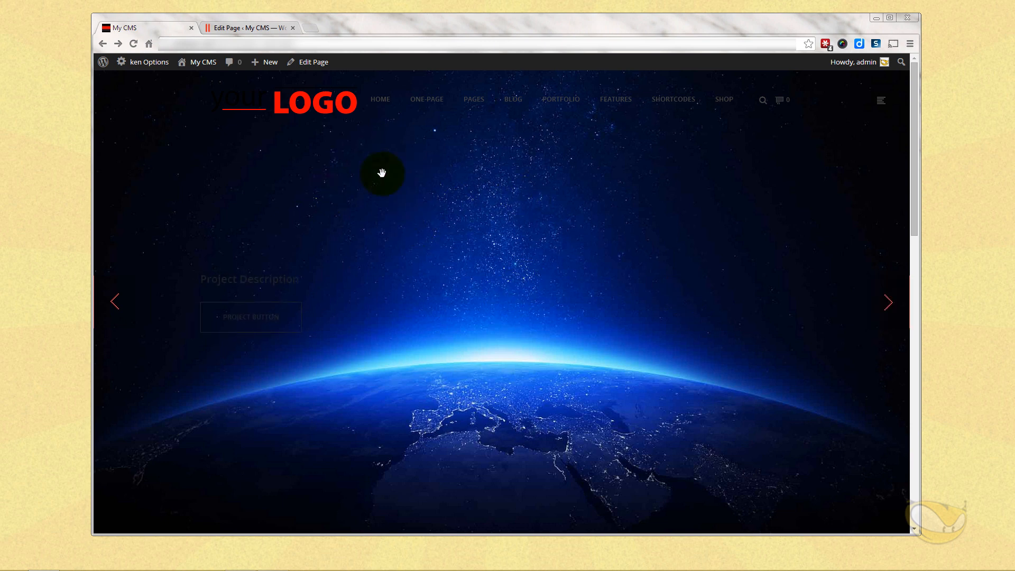
- Open the slide Colored IconPortfolio 3 for editing from the Edge Slideshow list
click(250, 28)
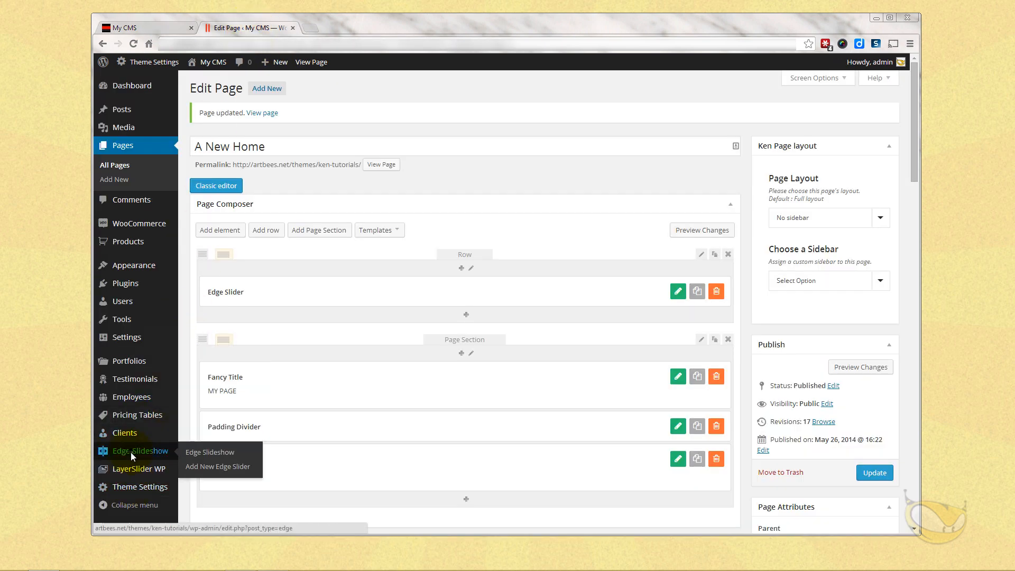
right_click(131, 452)
click(195, 460)
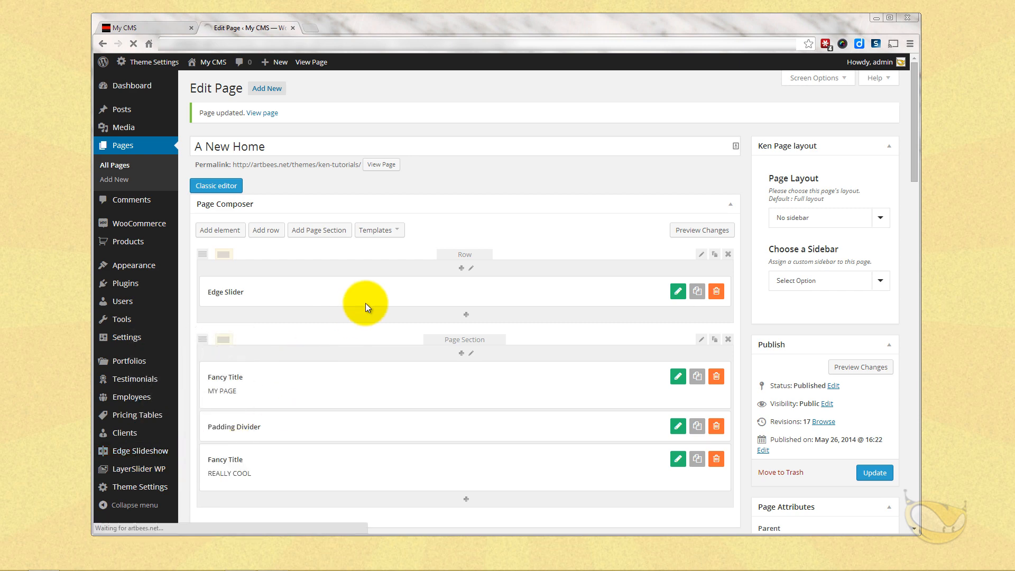
scroll(388, 376, down, 2)
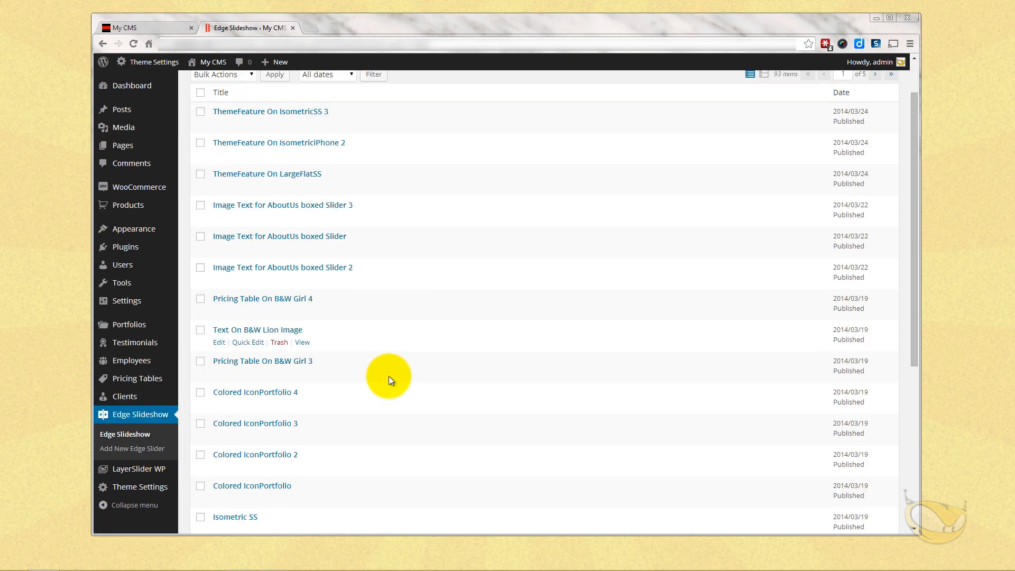
click(268, 370)
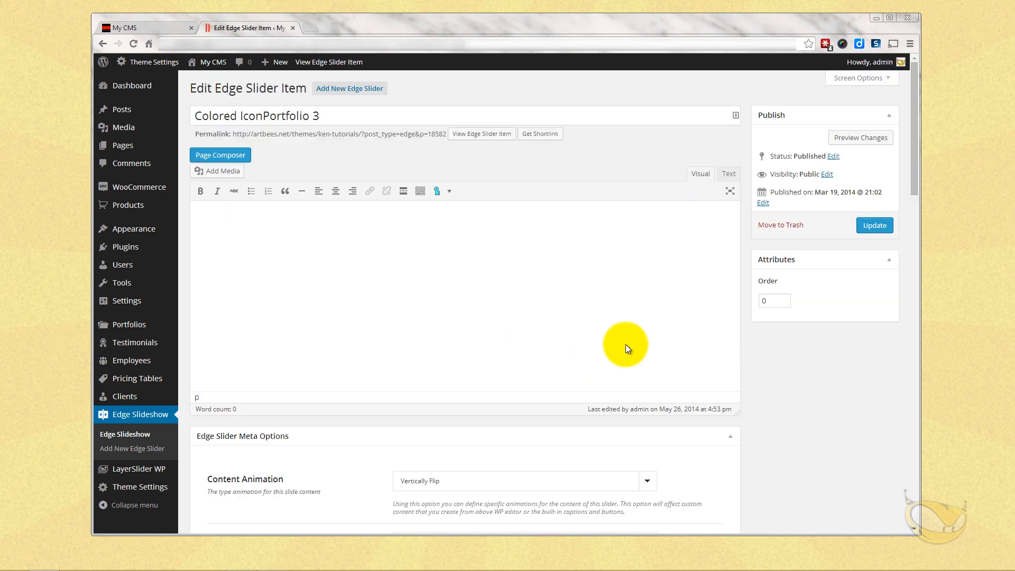
- Set both the Caption Skin and the Button 1 Skin of the slide Colored IconPortfolio 3 to Light
scroll(623, 345, down, 5)
scroll(660, 347, down, 2)
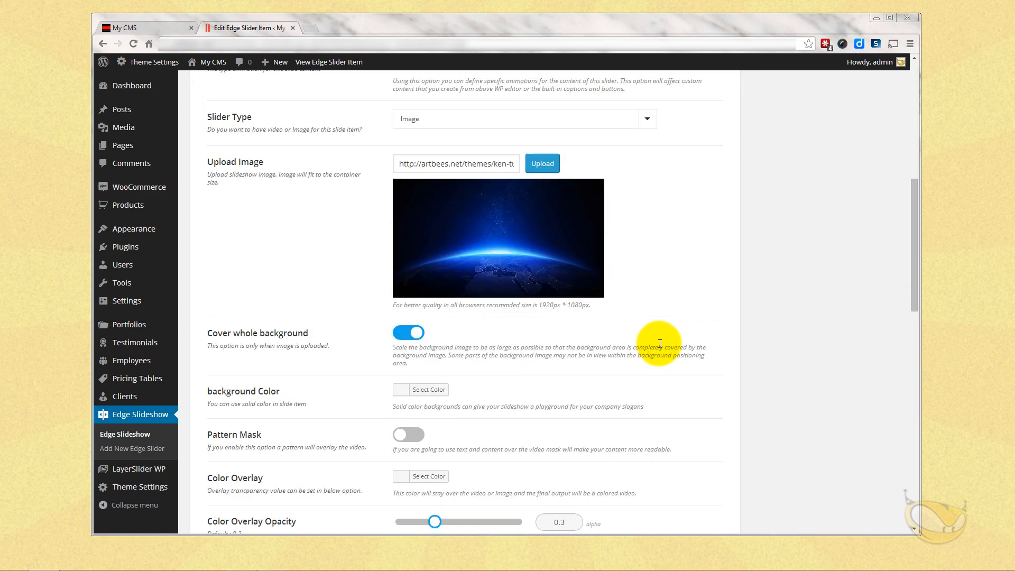
scroll(601, 318, down, 8)
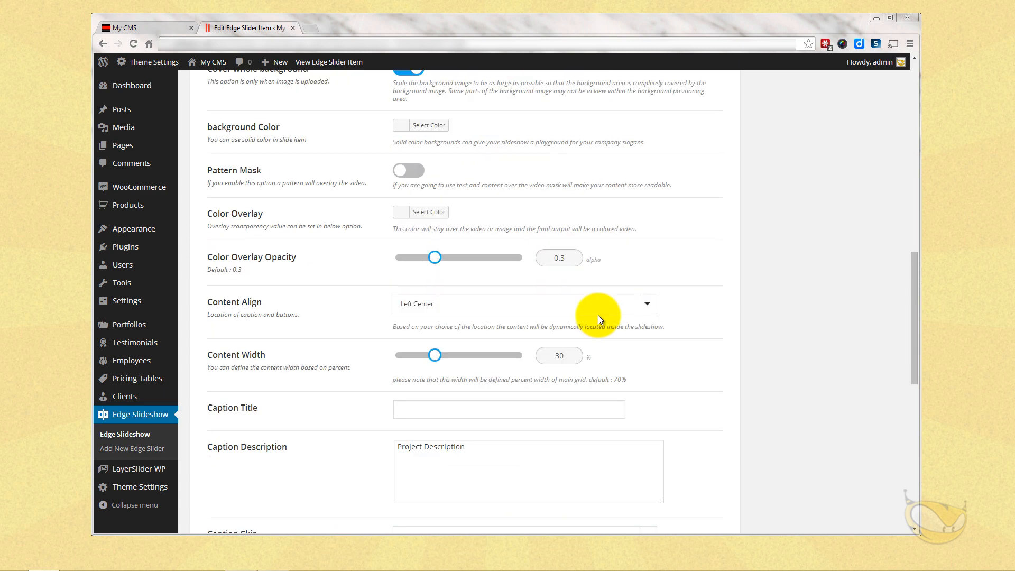
scroll(598, 320, down, 1)
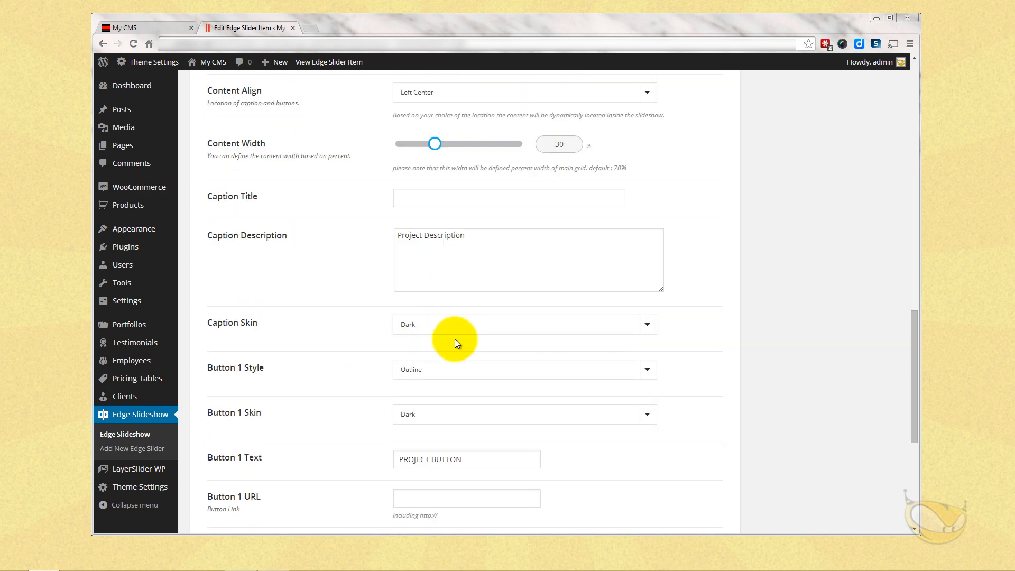
click(469, 324)
click(468, 348)
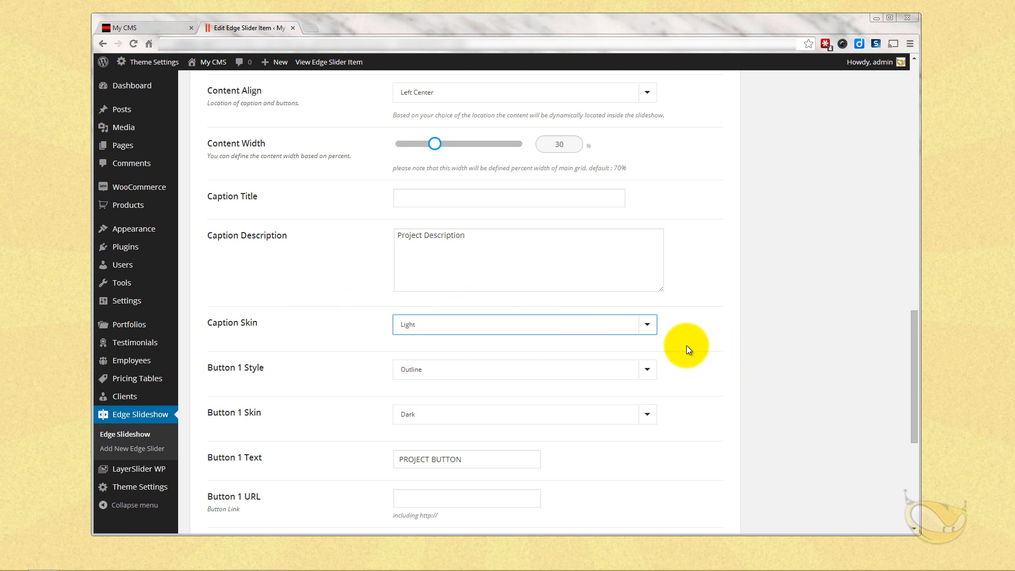
scroll(687, 344, down, 2)
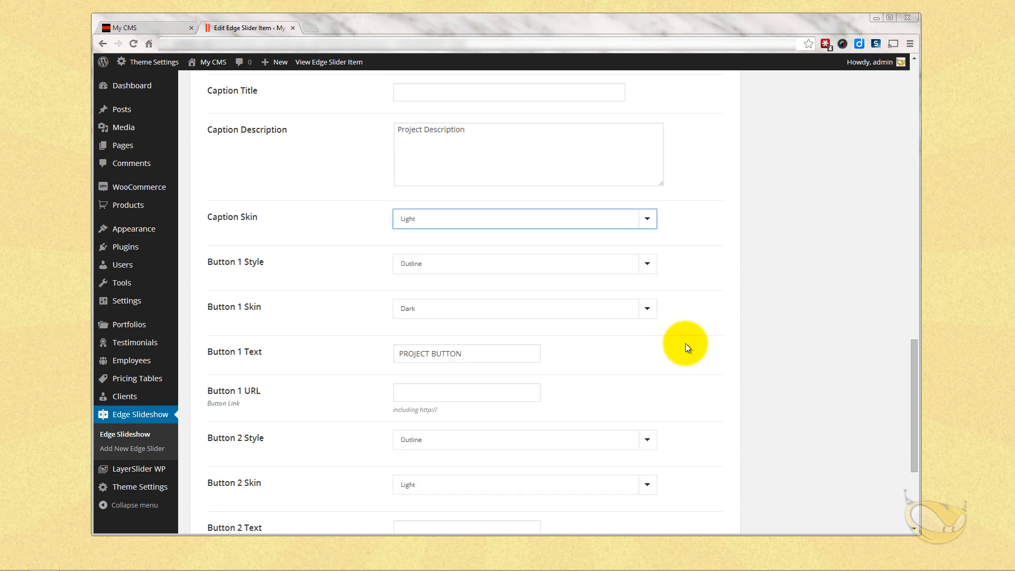
click(494, 308)
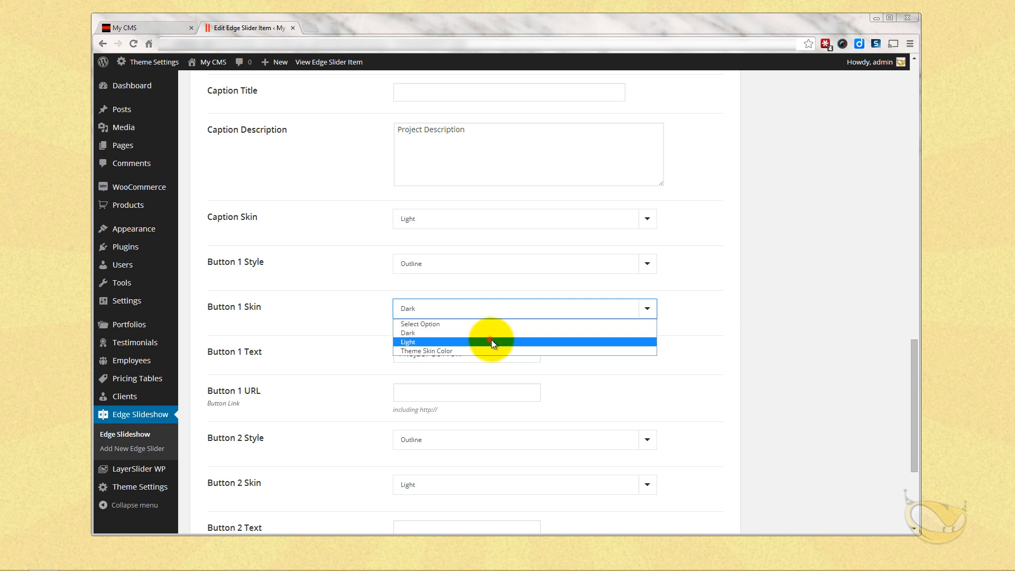
click(491, 341)
- Set the Transparent Header Style Skin for this slide to Light and update the slide
scroll(692, 336, down, 3)
scroll(689, 340, down, 1)
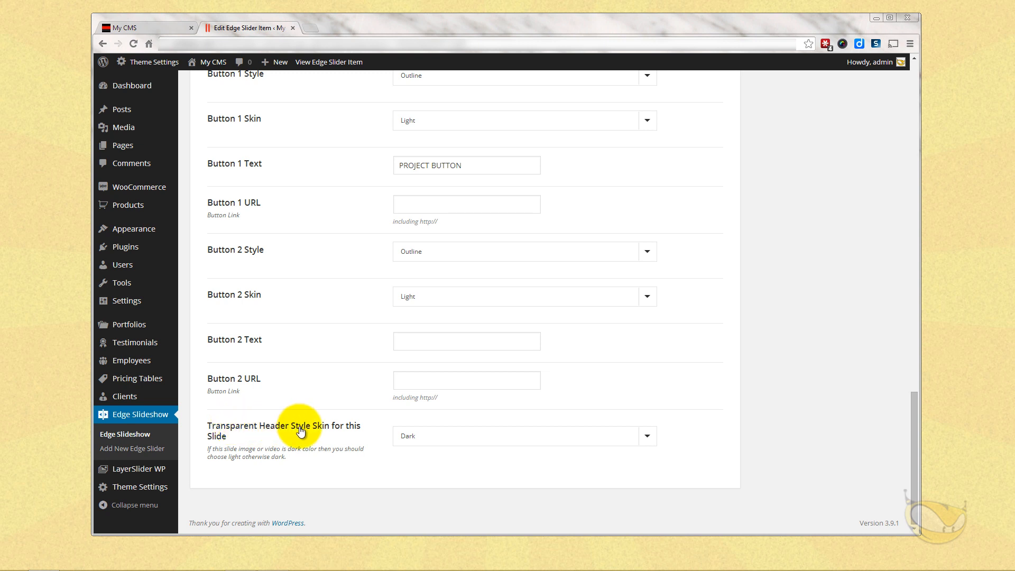
click(465, 437)
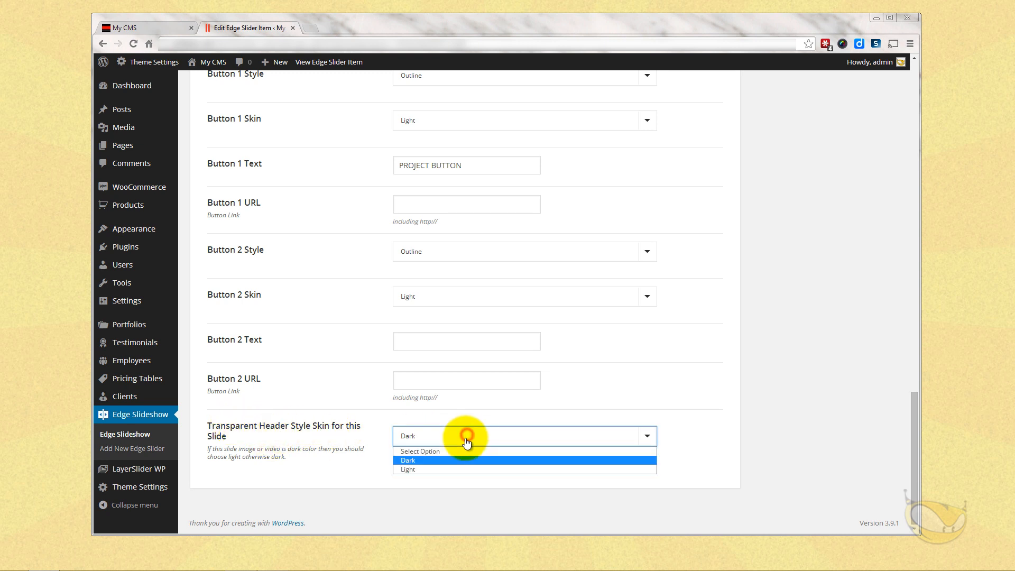
click(461, 469)
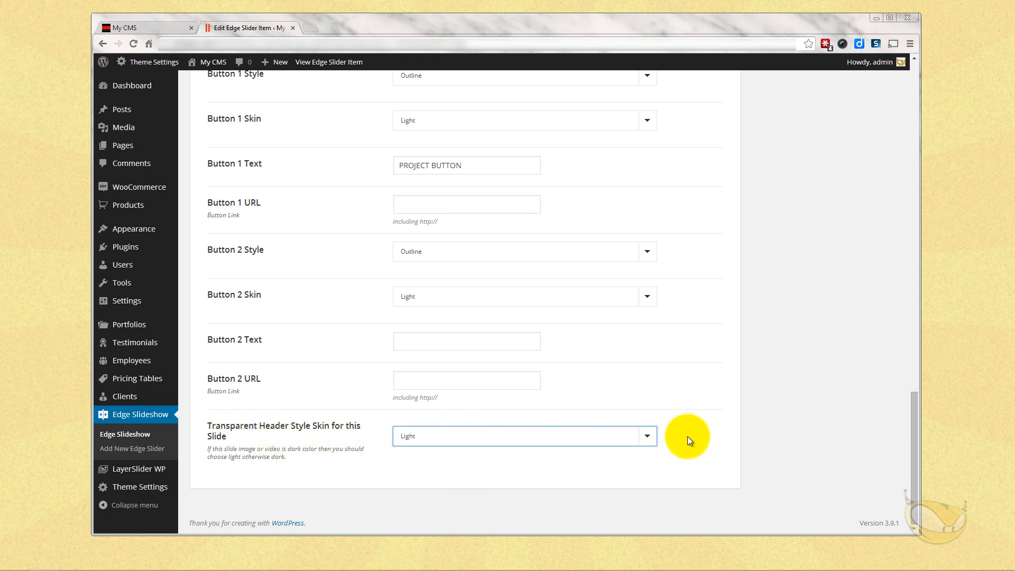
scroll(687, 436, up, 20)
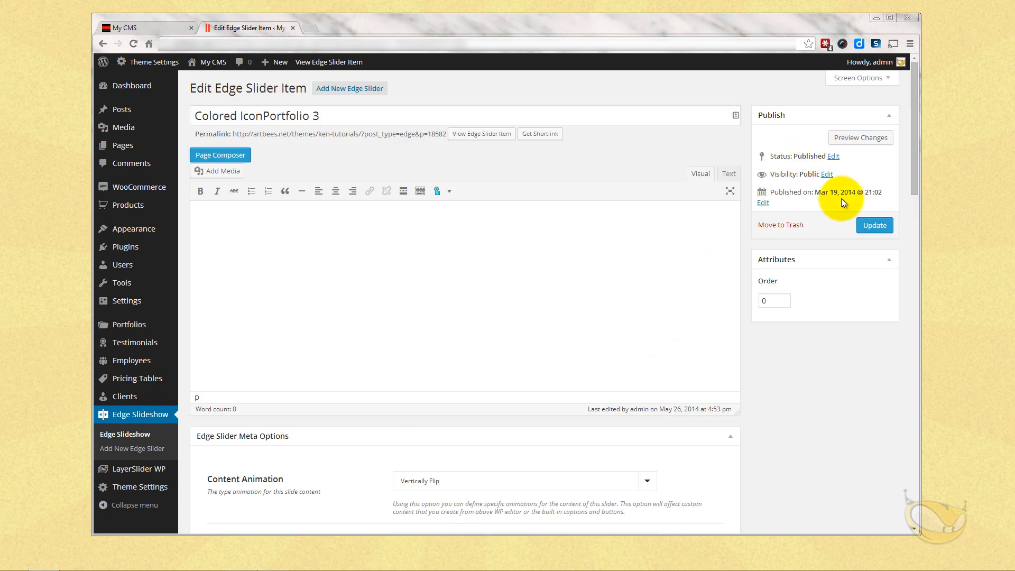
click(874, 226)
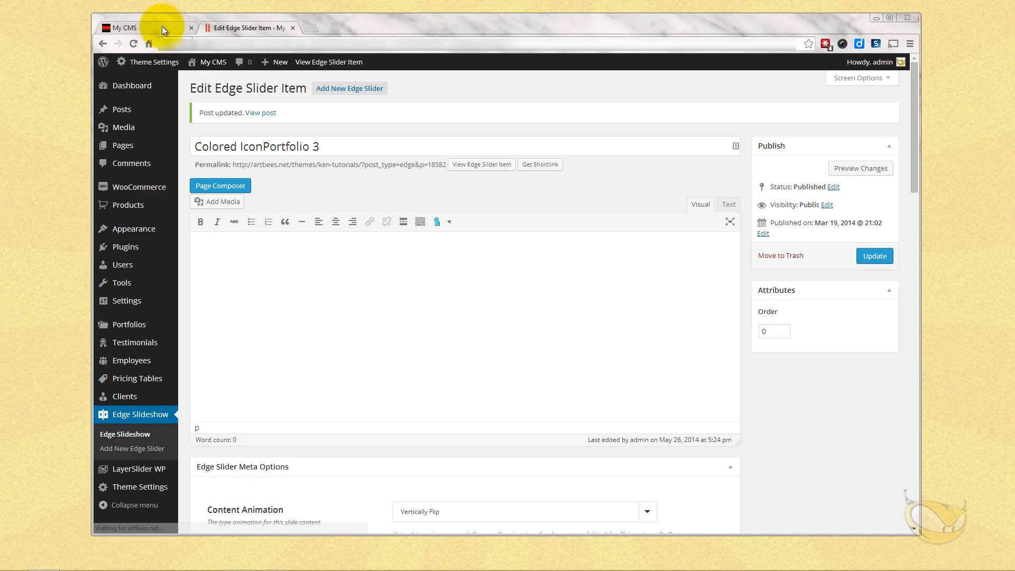
- Reload the live homepage and cycle through all slides to check the header, caption and button colours on each image
click(161, 27)
click(134, 45)
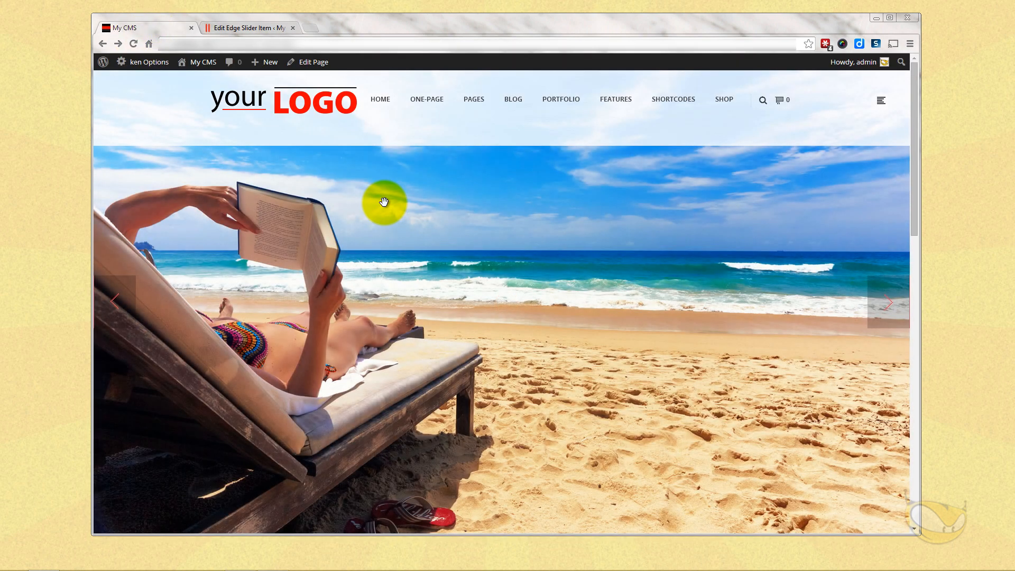
click(888, 307)
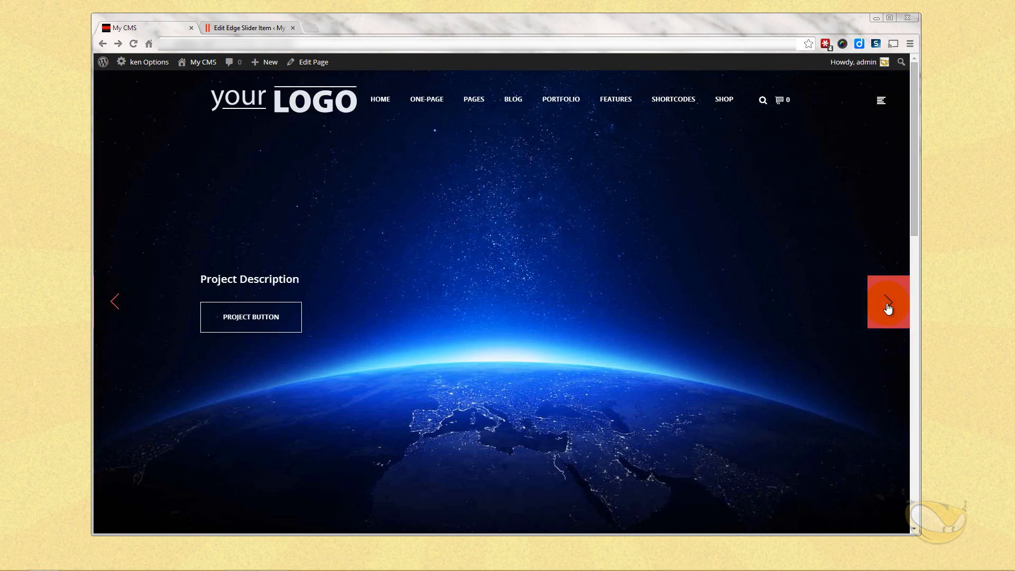
click(889, 307)
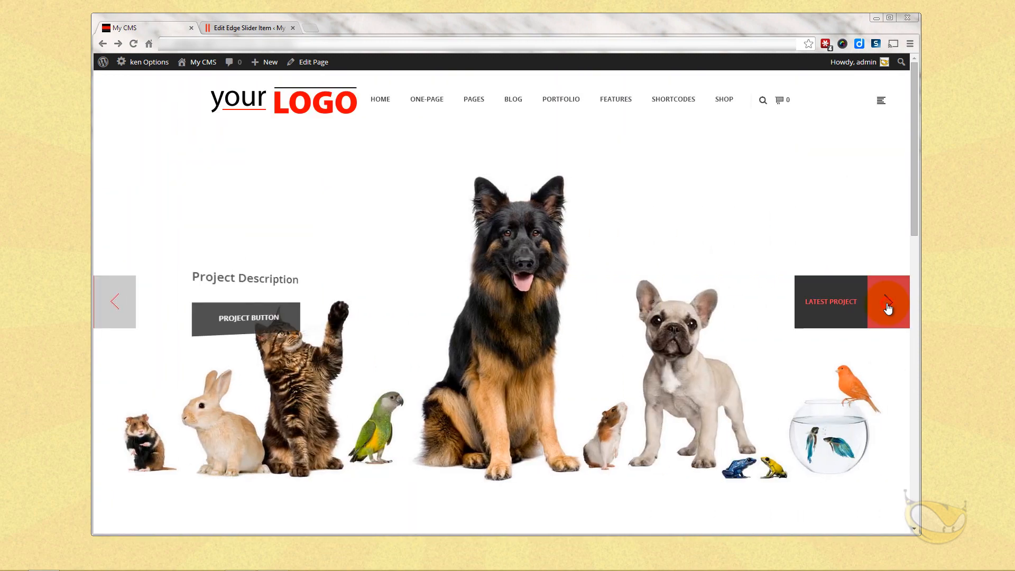
click(888, 307)
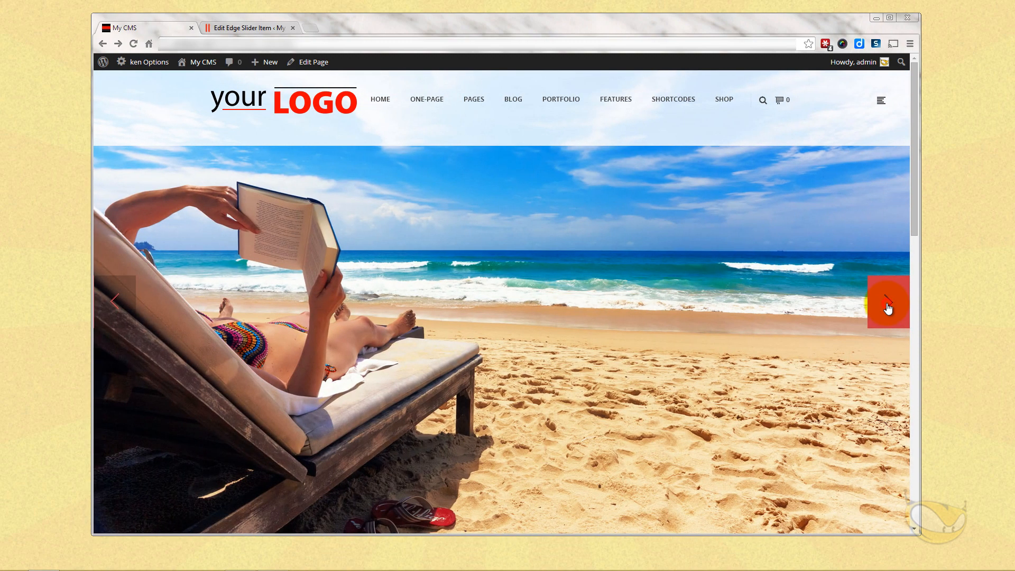
click(888, 306)
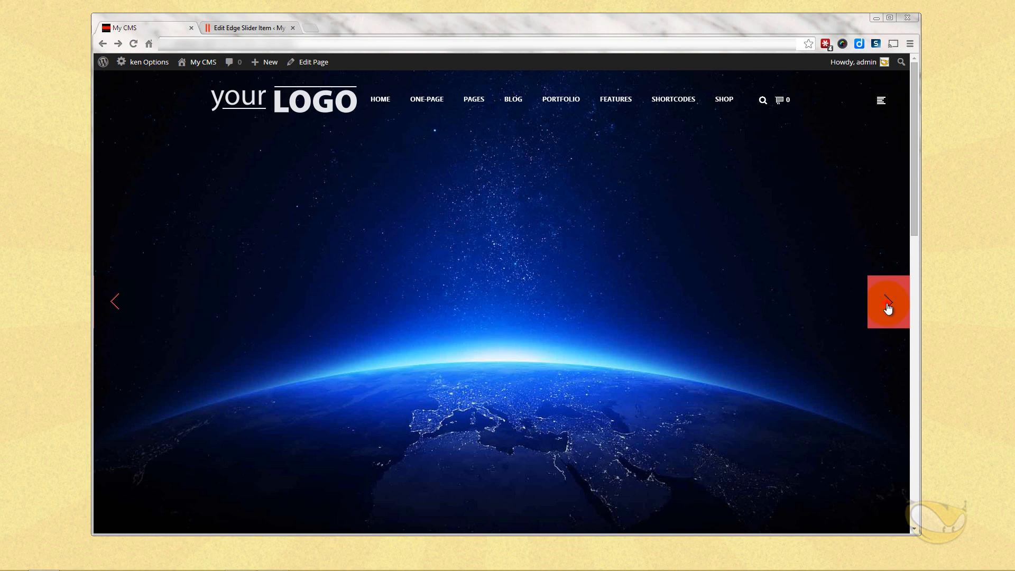
click(888, 306)
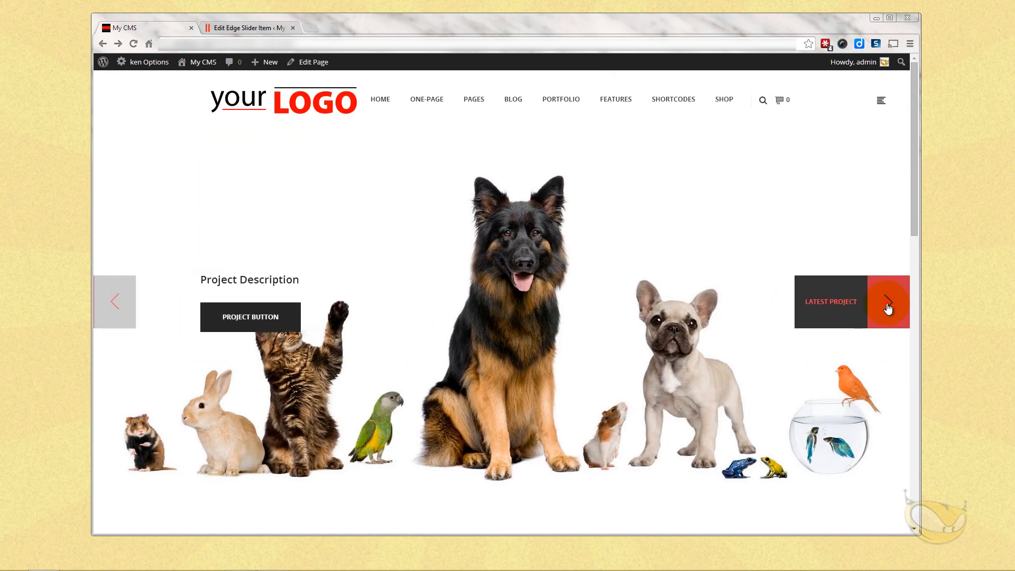
click(889, 307)
click(887, 304)
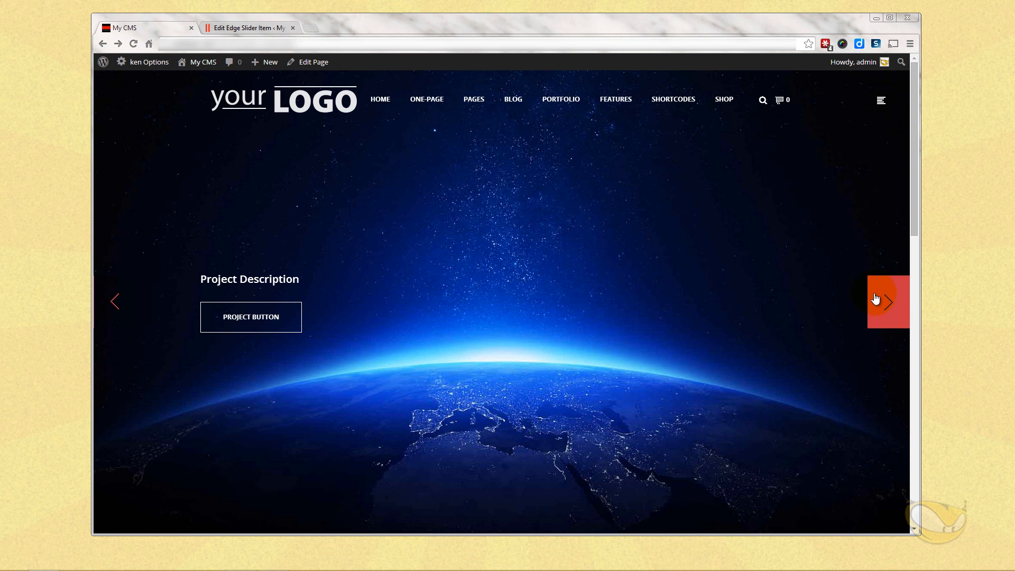
click(885, 301)
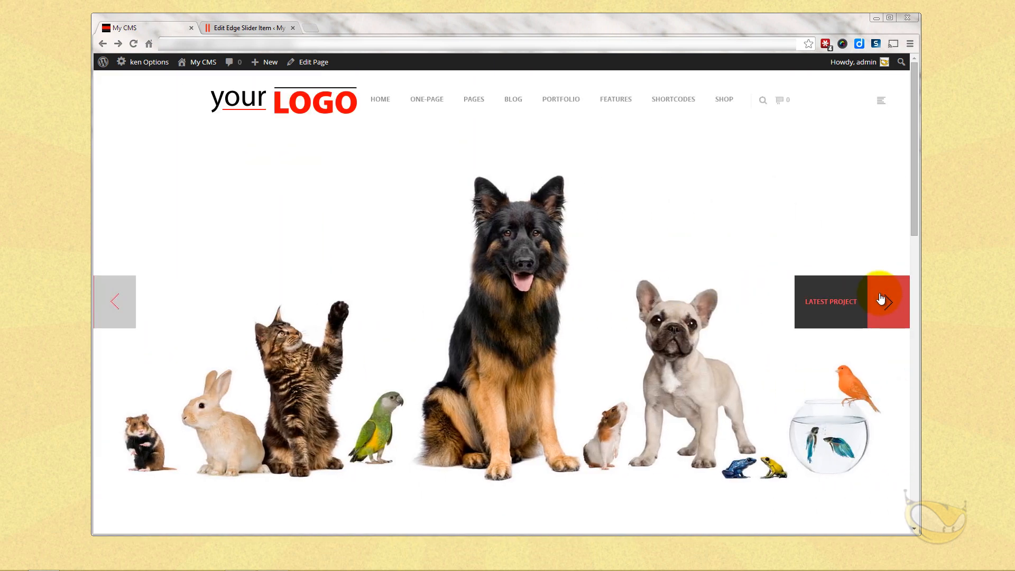
click(880, 299)
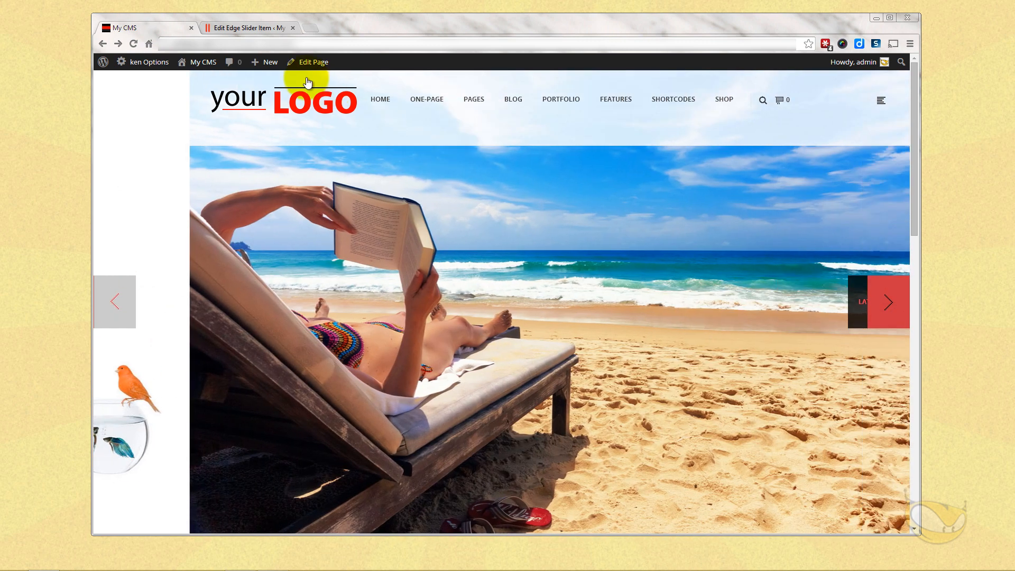
- Return to the WordPress admin and open the page A New Home for editing
click(247, 27)
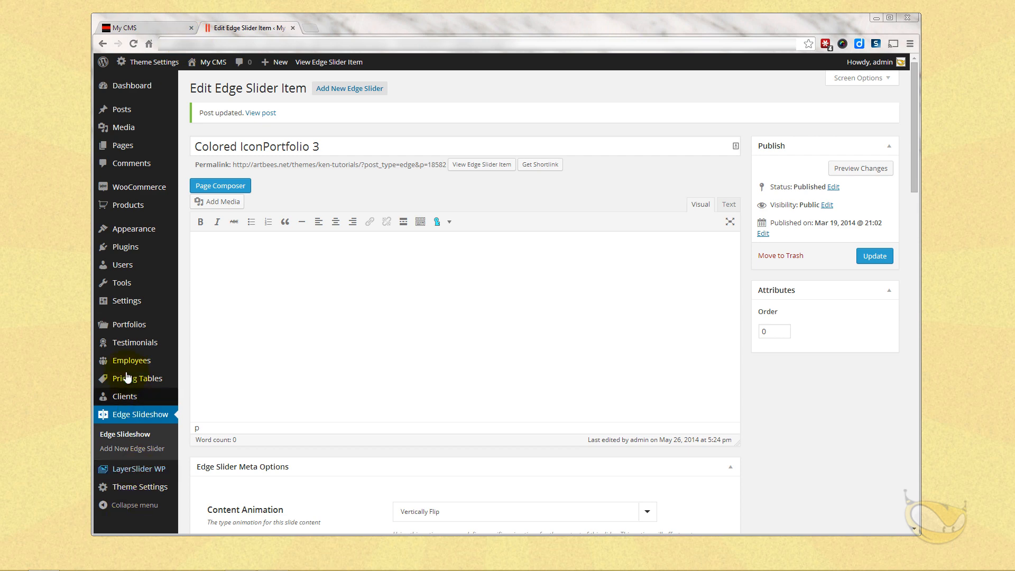
click(128, 146)
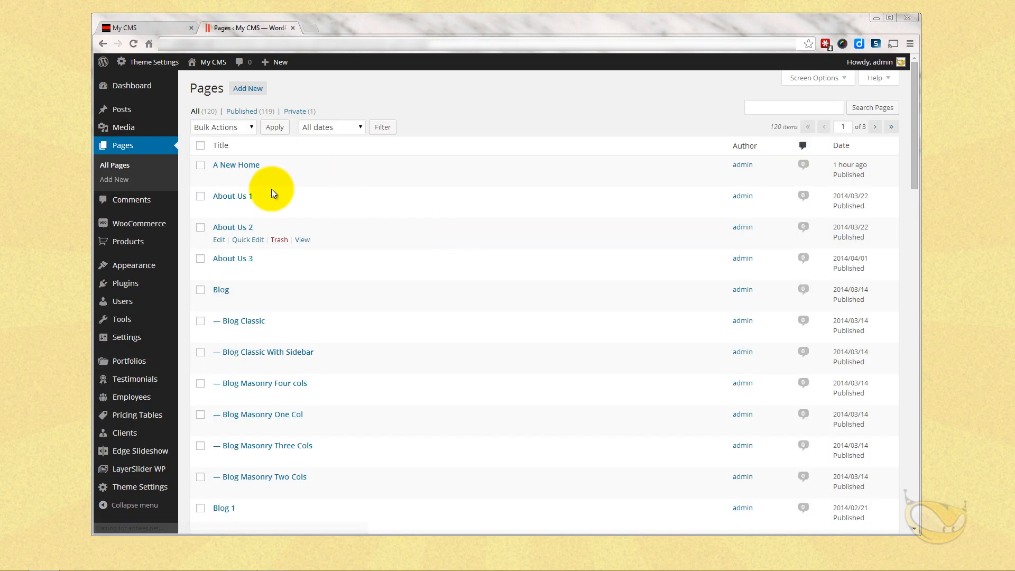
click(240, 165)
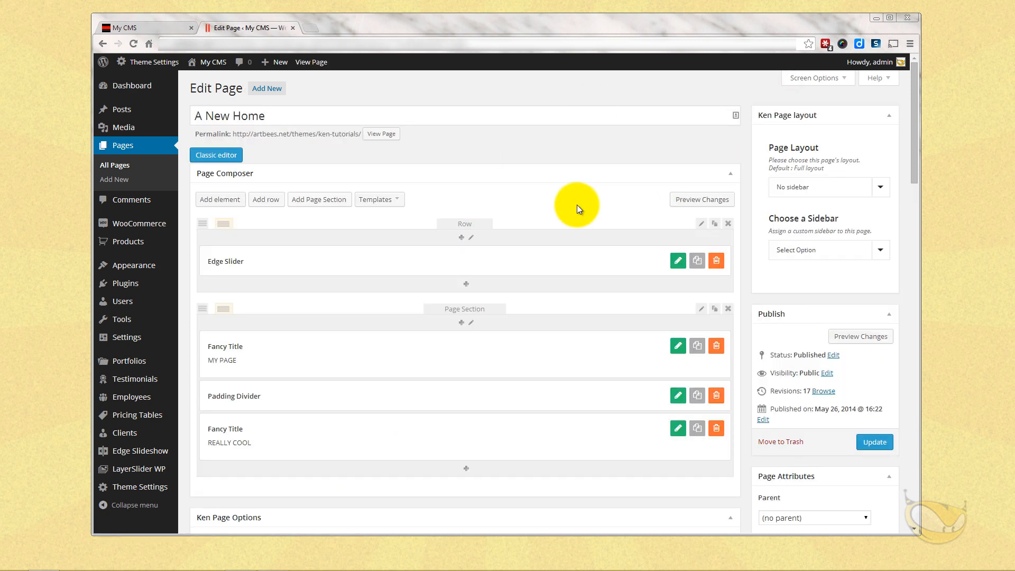
- Review the Edge Slider element's settings, especially the First Element option and its description, and close them without saving
click(677, 260)
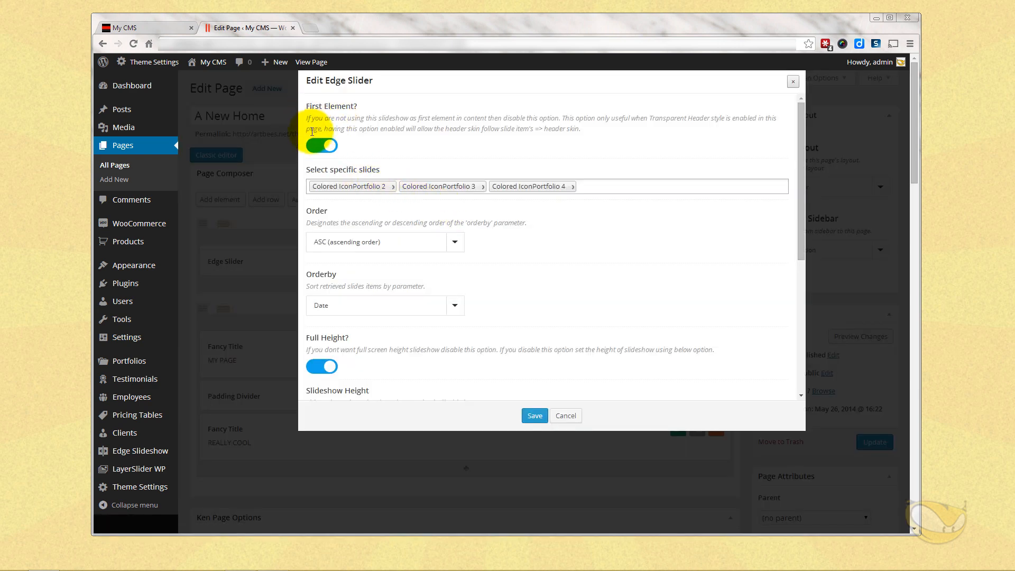
click(315, 147)
click(328, 146)
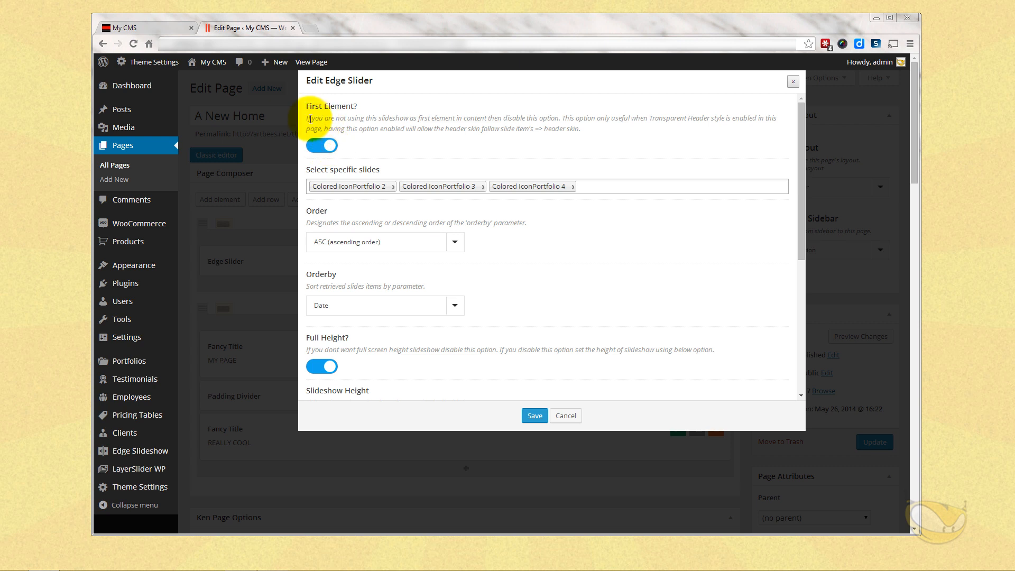
drag(310, 118, 481, 137)
click(533, 128)
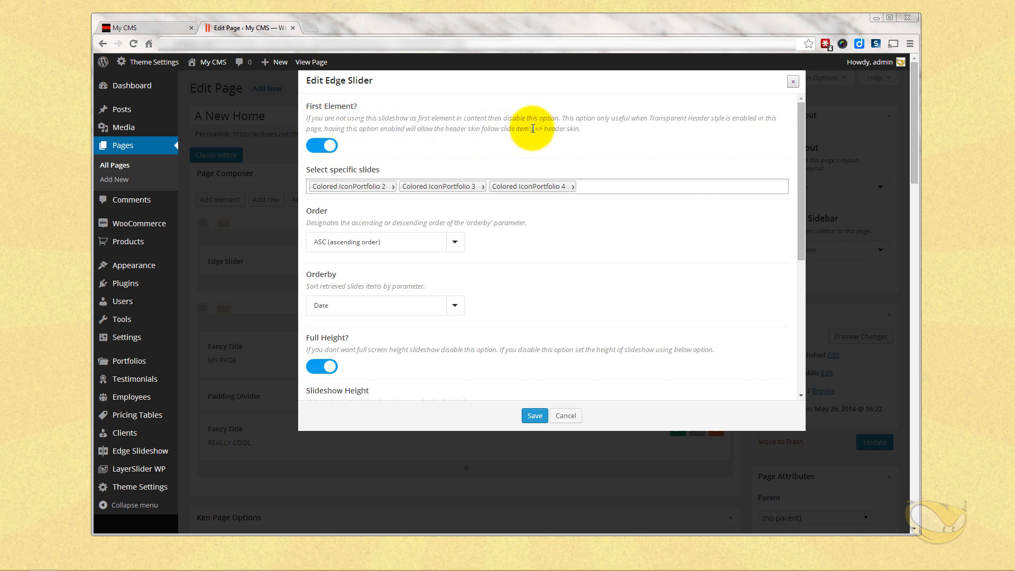
scroll(603, 249, down, 4)
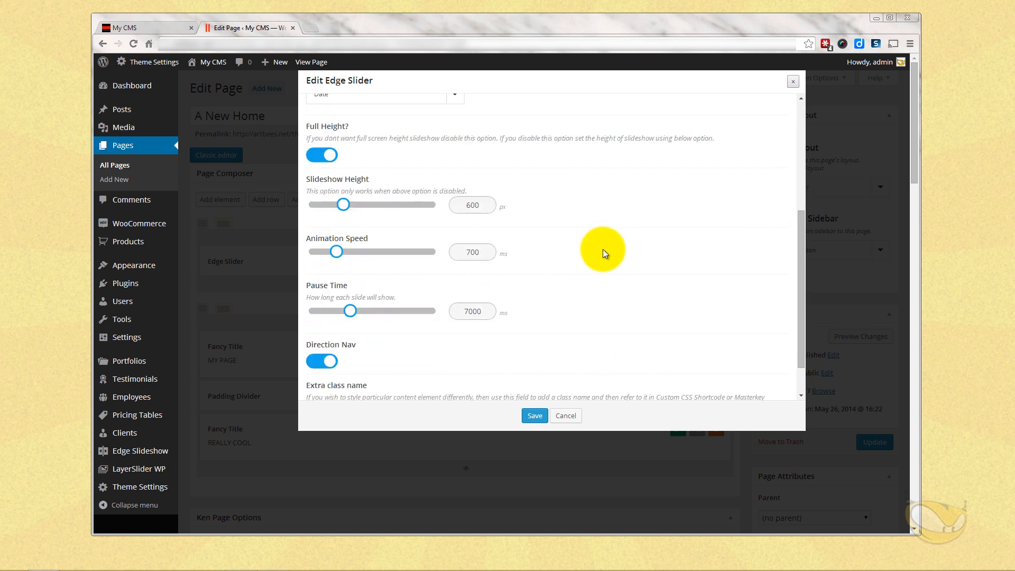
scroll(603, 252, up, 4)
click(565, 415)
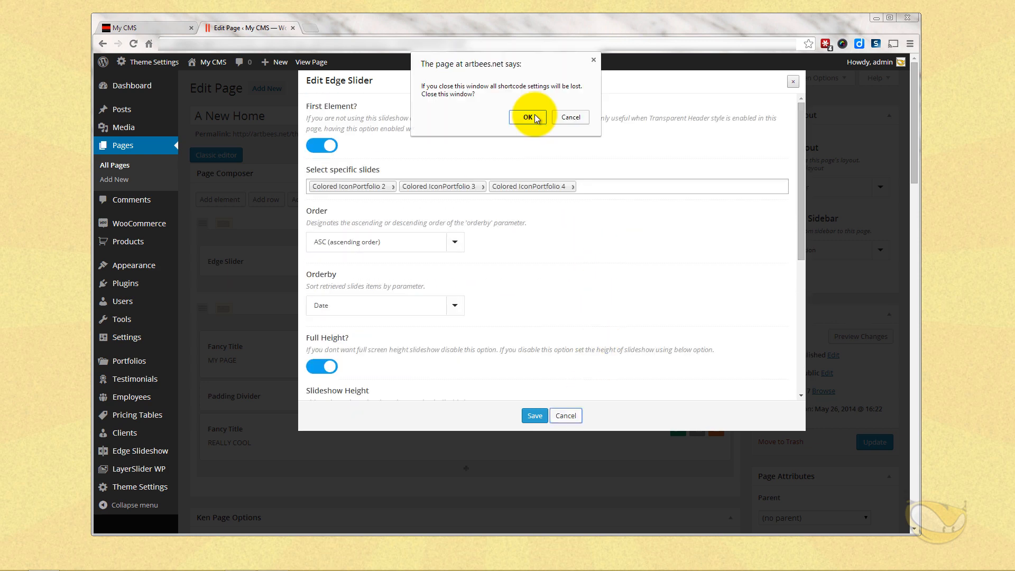
click(531, 117)
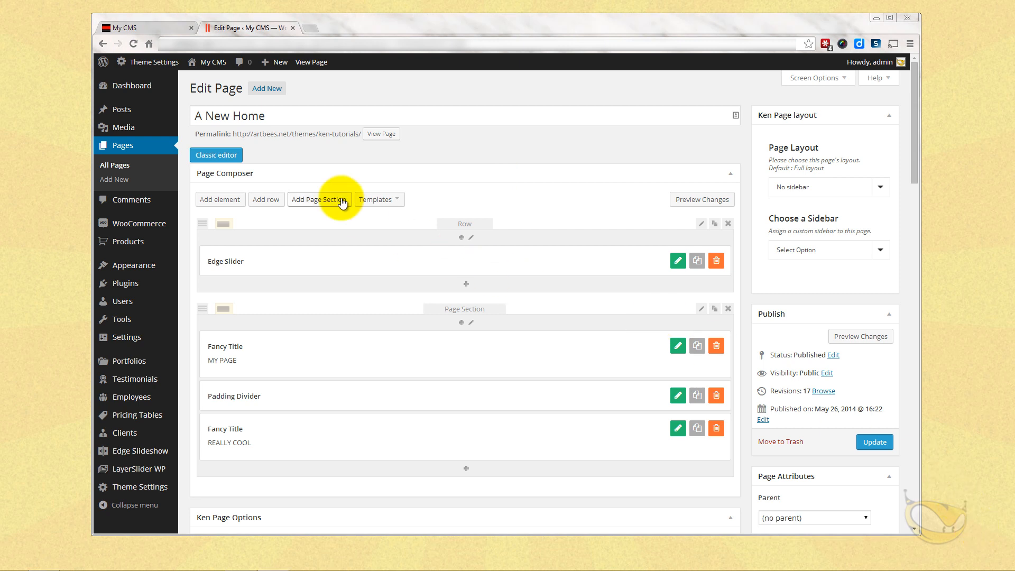
- Add a new row between the Edge Slider row and the page section, and save its row settings
click(265, 200)
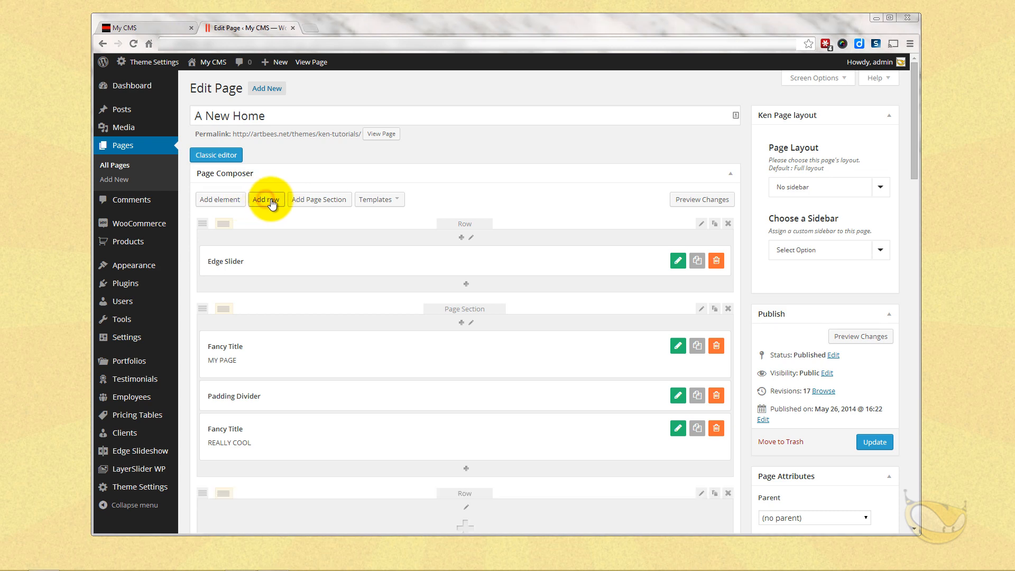
scroll(436, 263, down, 4)
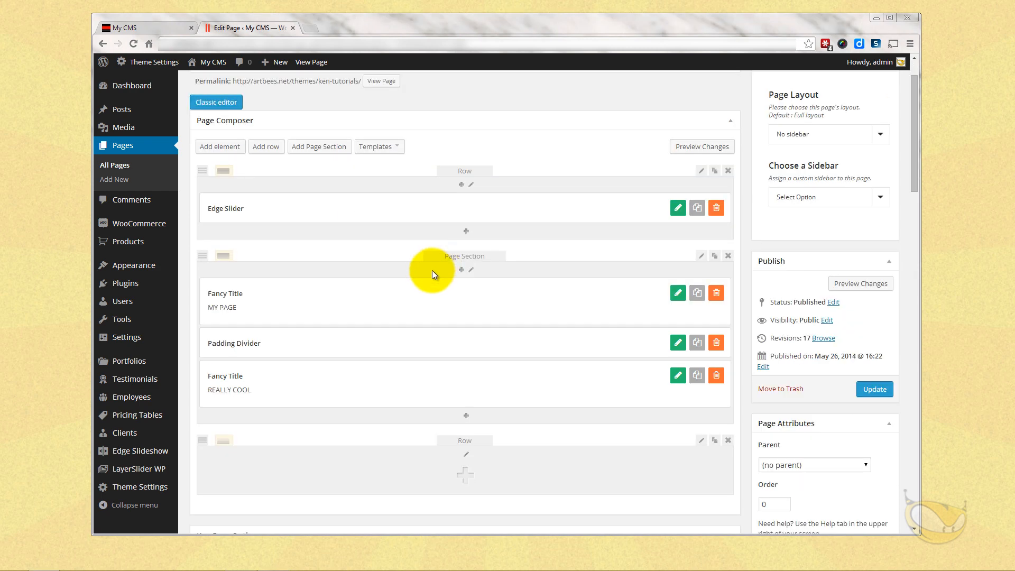
mouse_move(201, 281)
mouse_down()
mouse_move(200, 63)
mouse_move(206, 333)
mouse_move(207, 296)
mouse_up()
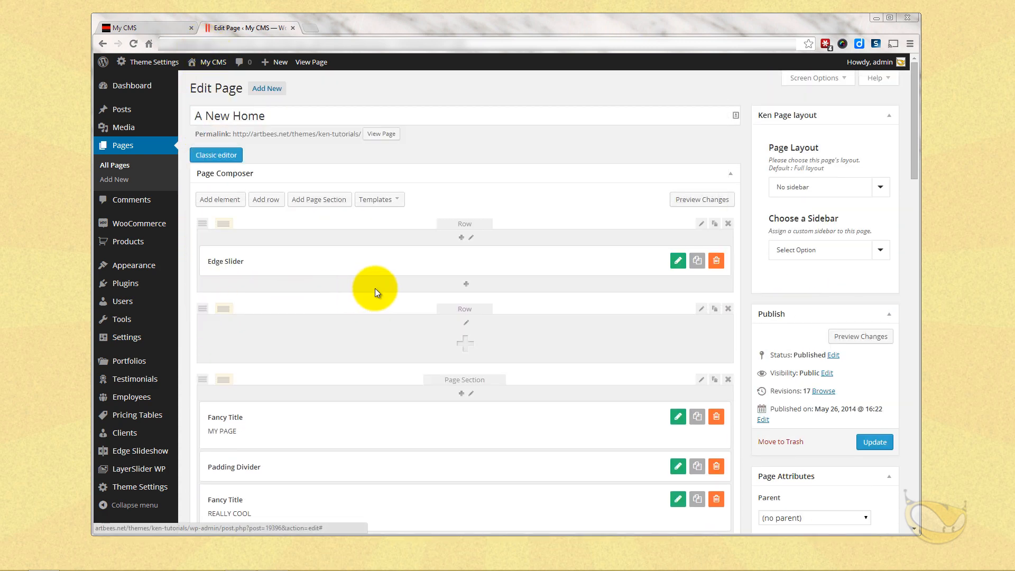
click(703, 309)
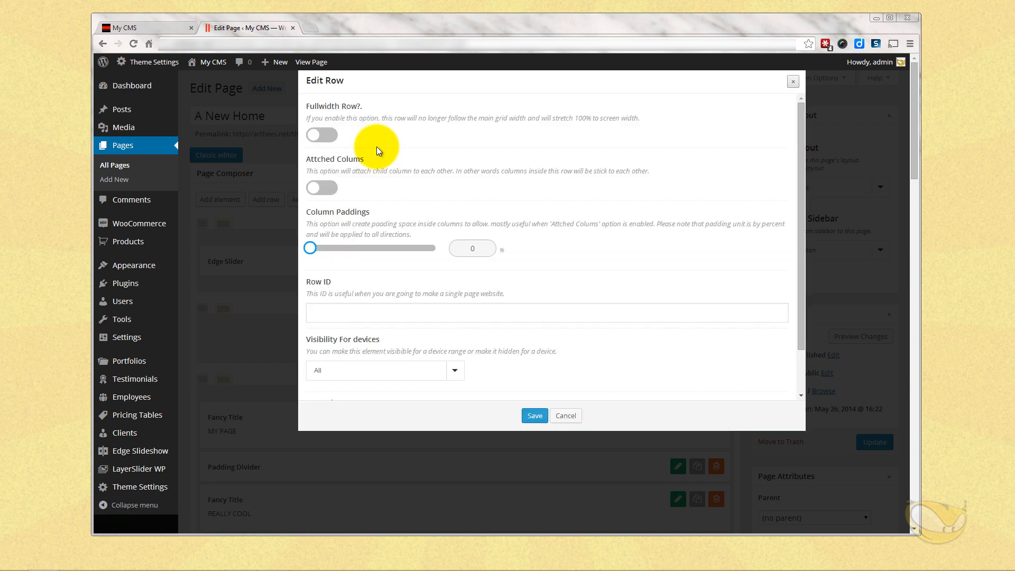
click(534, 416)
- Add a Secondary Header element with the Primary Navigation menu to the empty row below the Edge Slider, and update the page
click(469, 342)
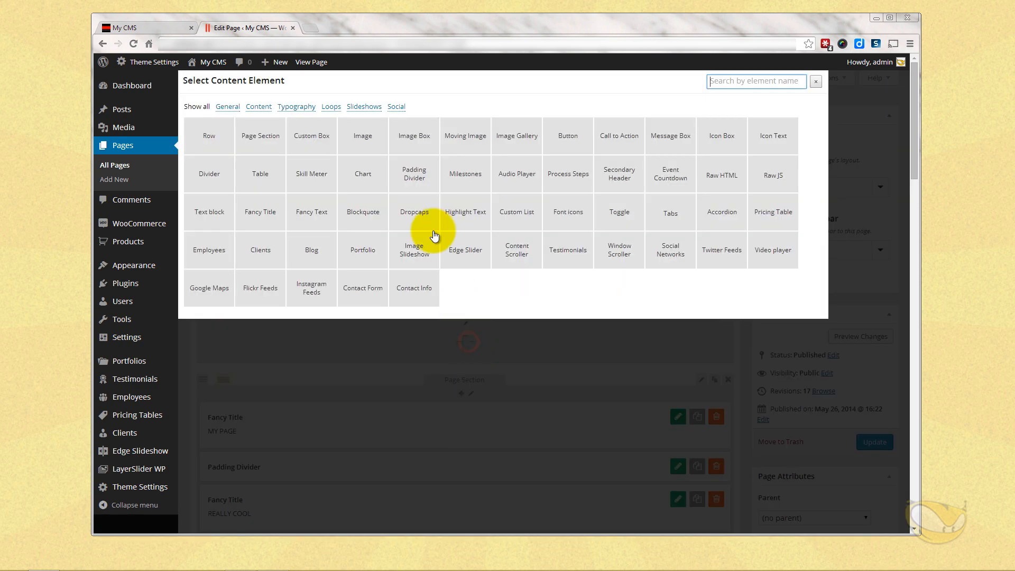
text(sec)
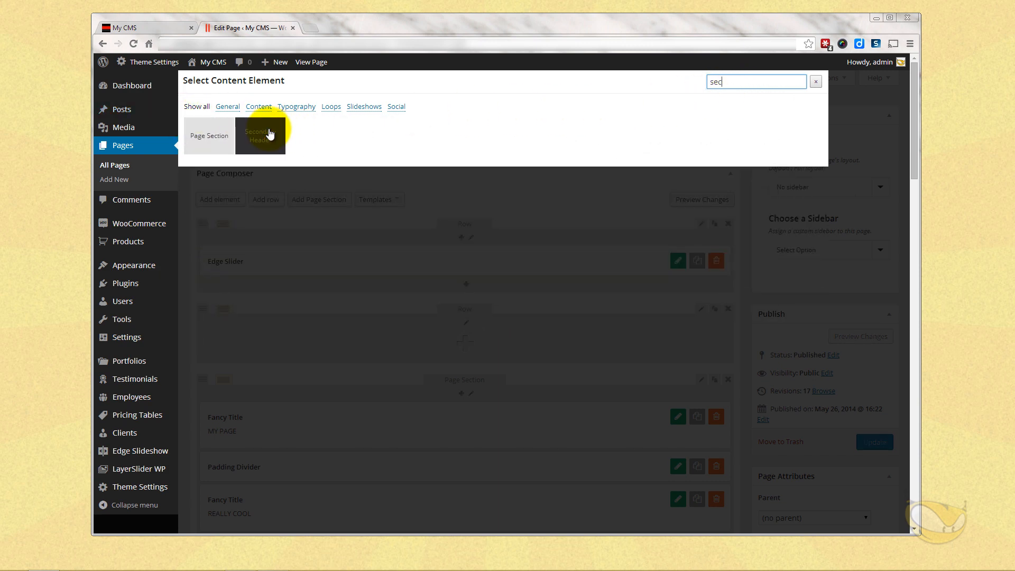
click(270, 135)
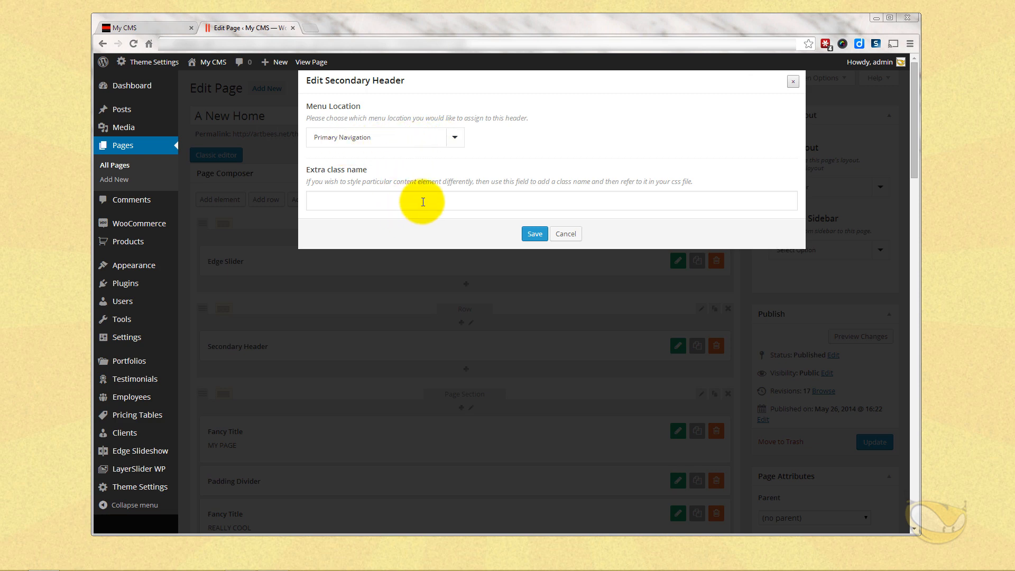
click(533, 233)
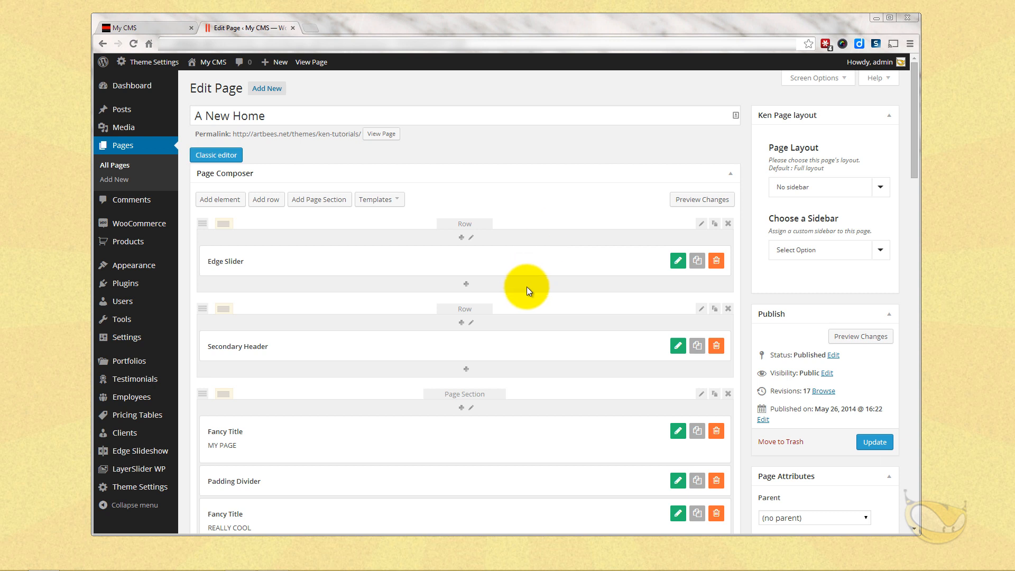
click(873, 442)
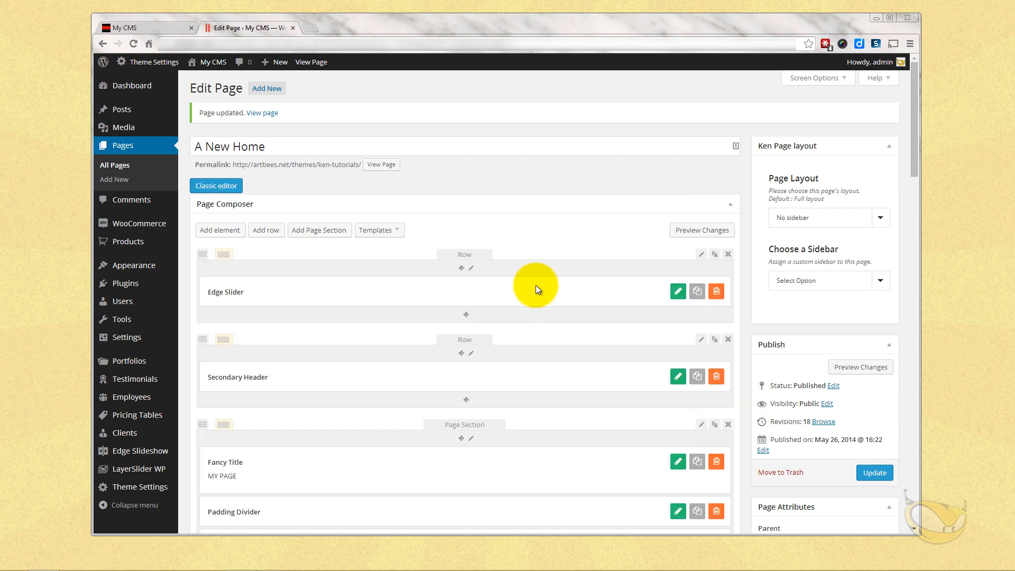
- Reload the live homepage and examine how the main header and the Secondary Header below the slider behave along the page
click(140, 26)
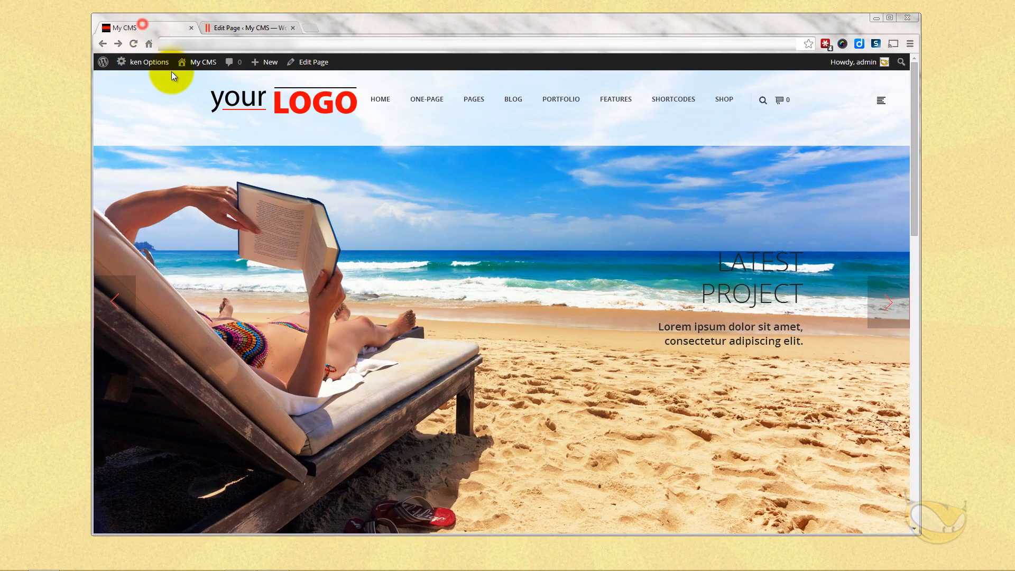
click(132, 43)
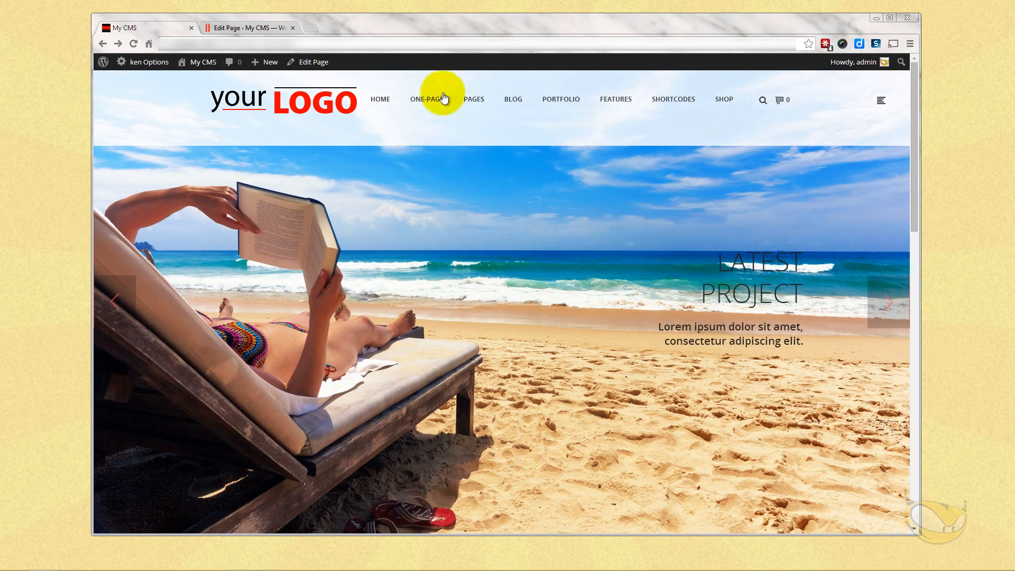
scroll(526, 318, down, 3)
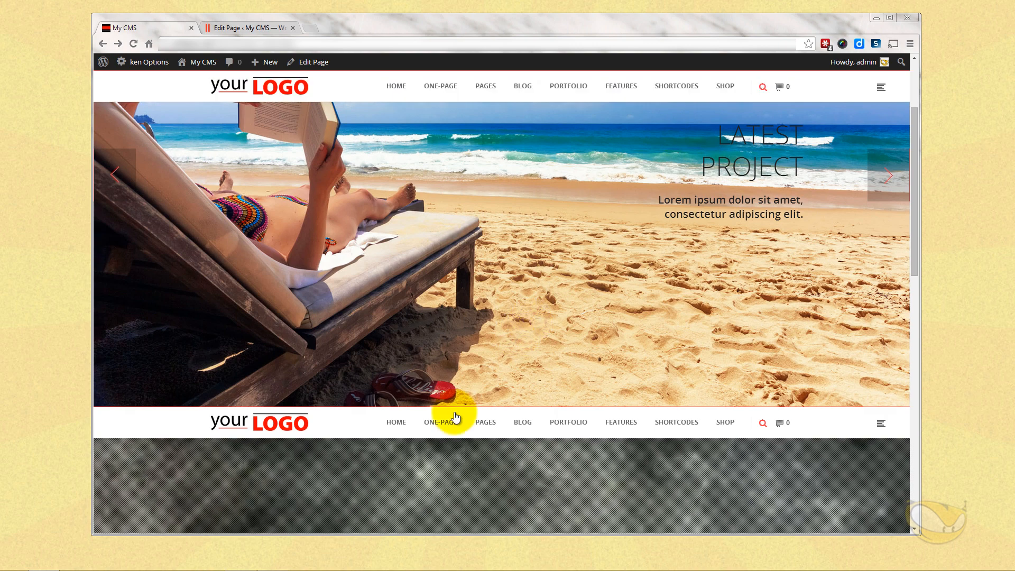
scroll(550, 322, down, 3)
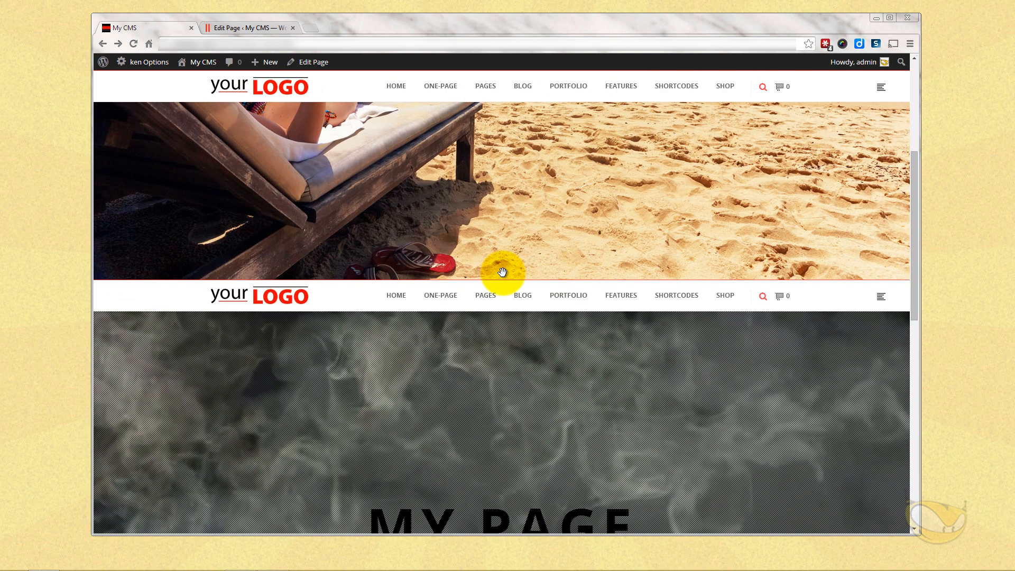
scroll(618, 312, down, 3)
scroll(586, 305, down, 3)
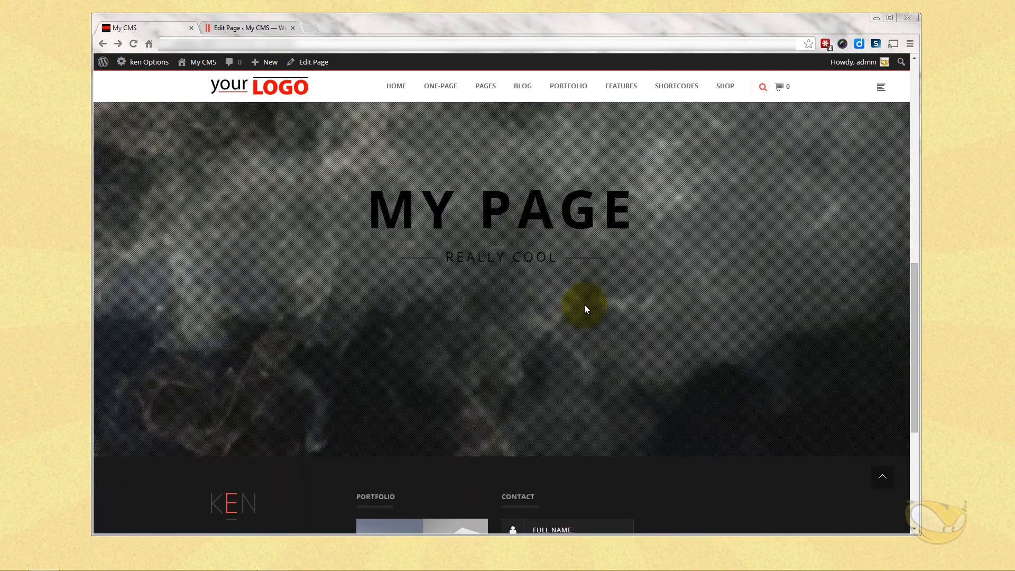
scroll(584, 306, down, 5)
scroll(584, 305, up, 6)
scroll(585, 308, up, 8)
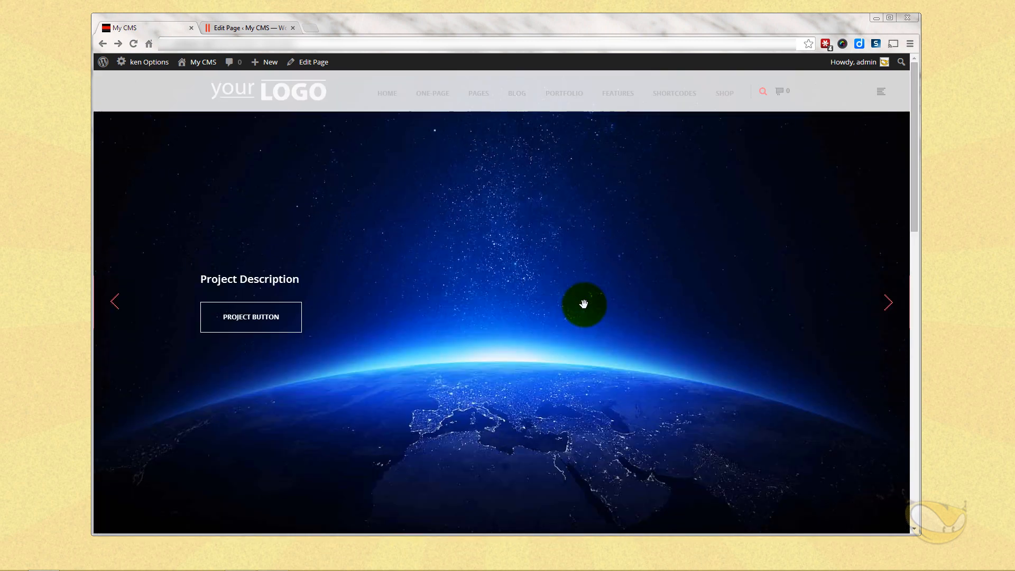
scroll(585, 306, down, 9)
scroll(585, 305, down, 4)
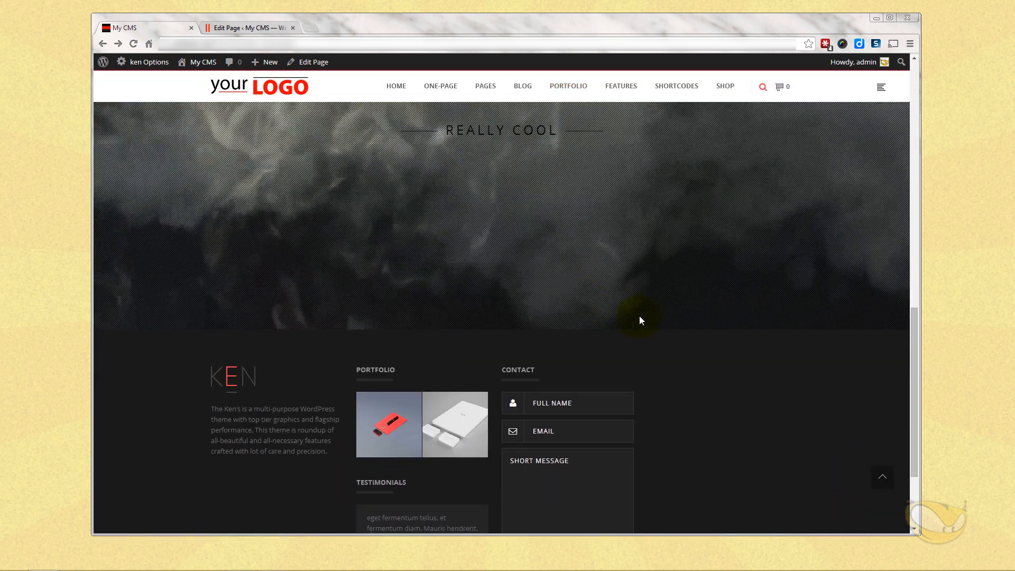
scroll(638, 320, up, 10)
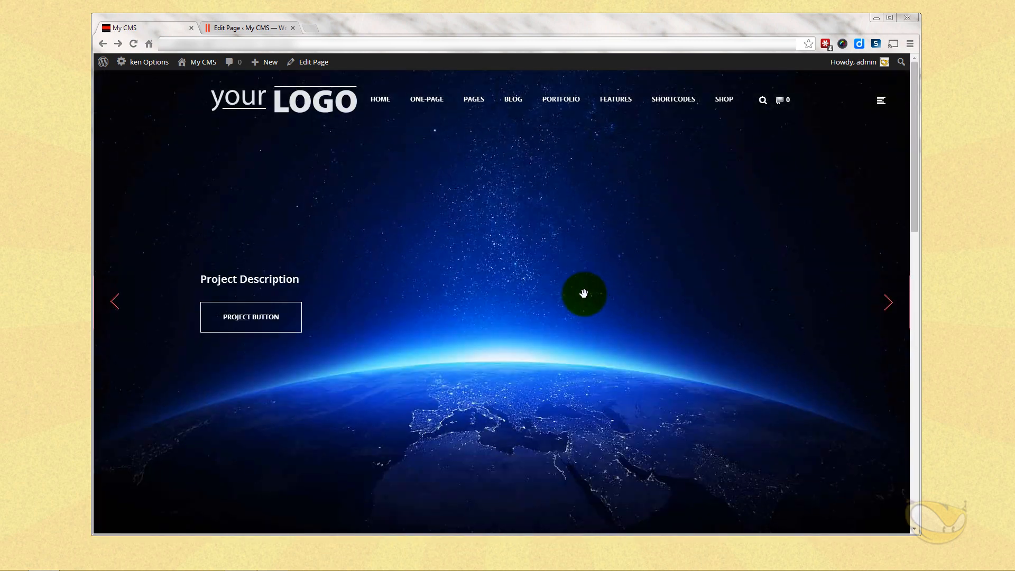
scroll(582, 296, down, 10)
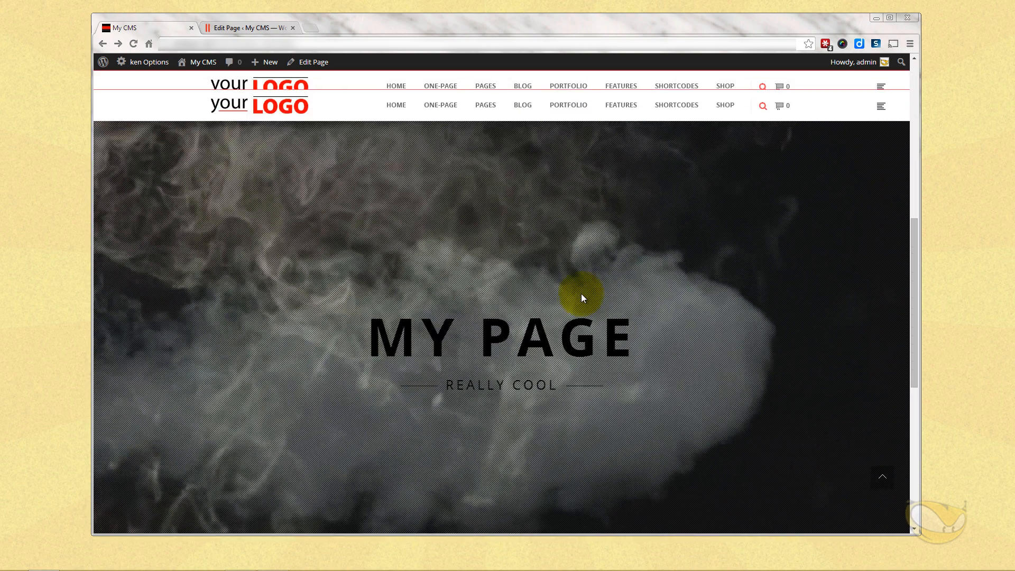
scroll(582, 294, up, 5)
- In the Ken Page Options of A New Home, set Page Elements to Remove Header & Page Title, and update the page
click(248, 27)
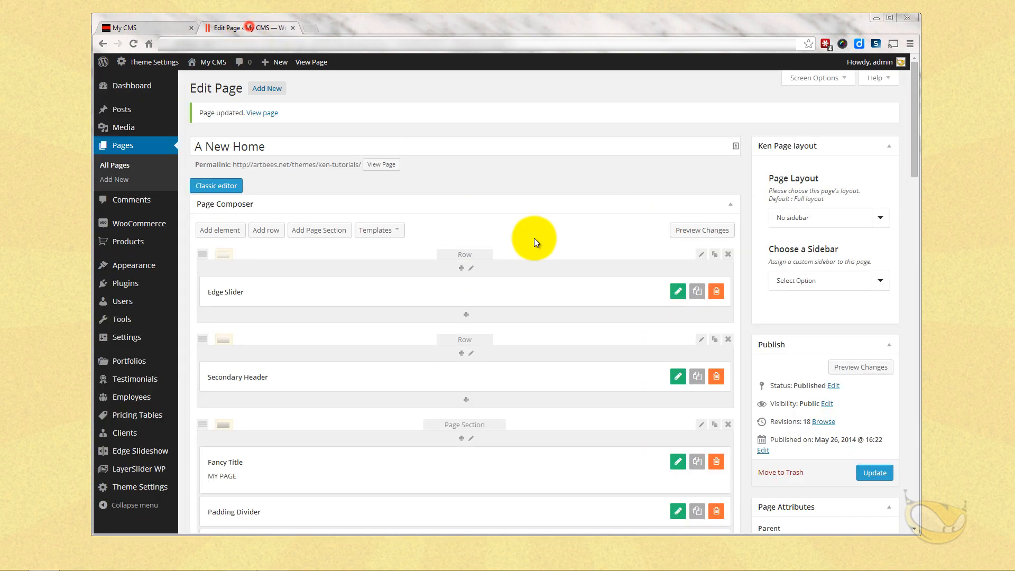
scroll(554, 271, down, 10)
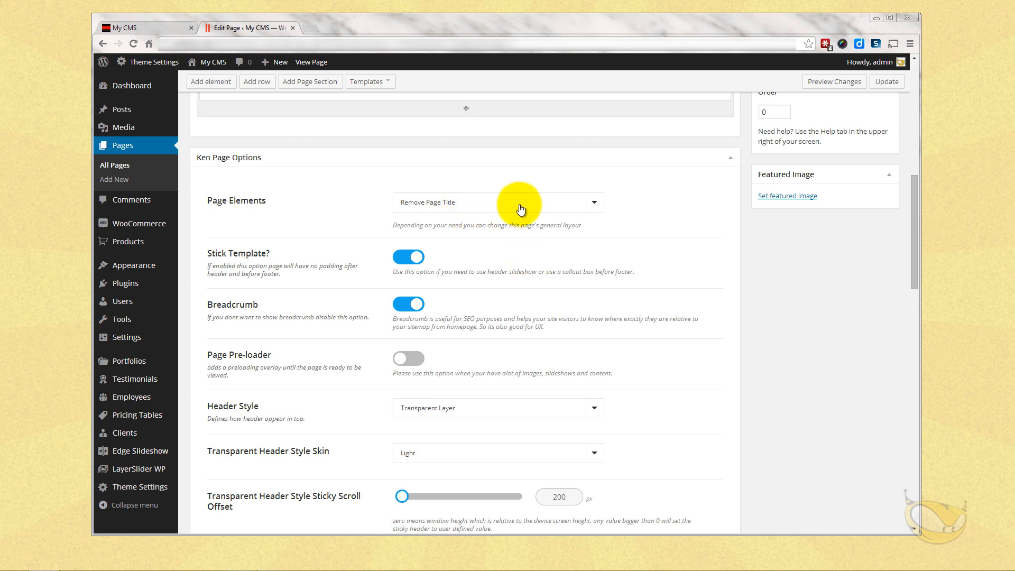
click(594, 203)
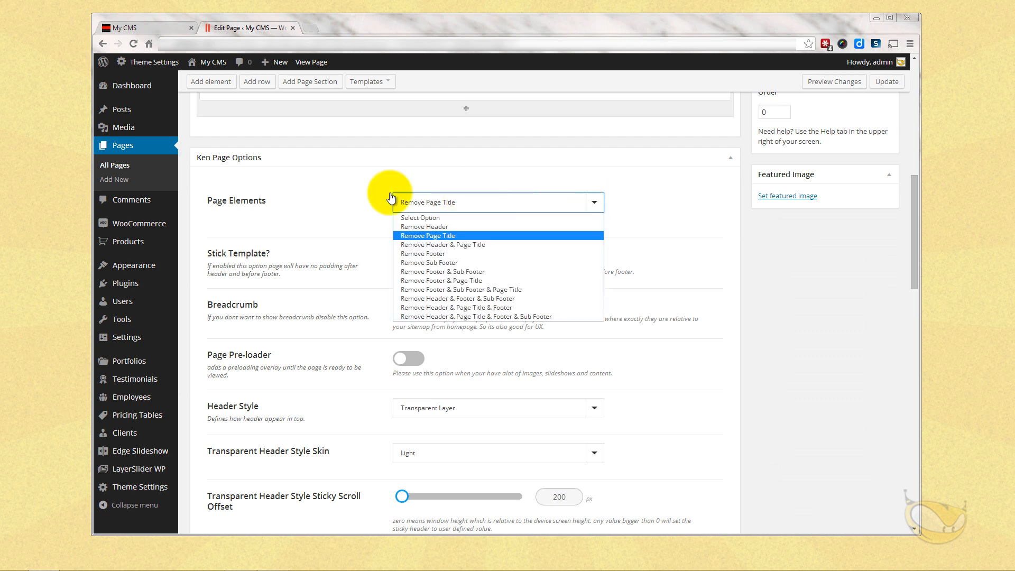
click(465, 244)
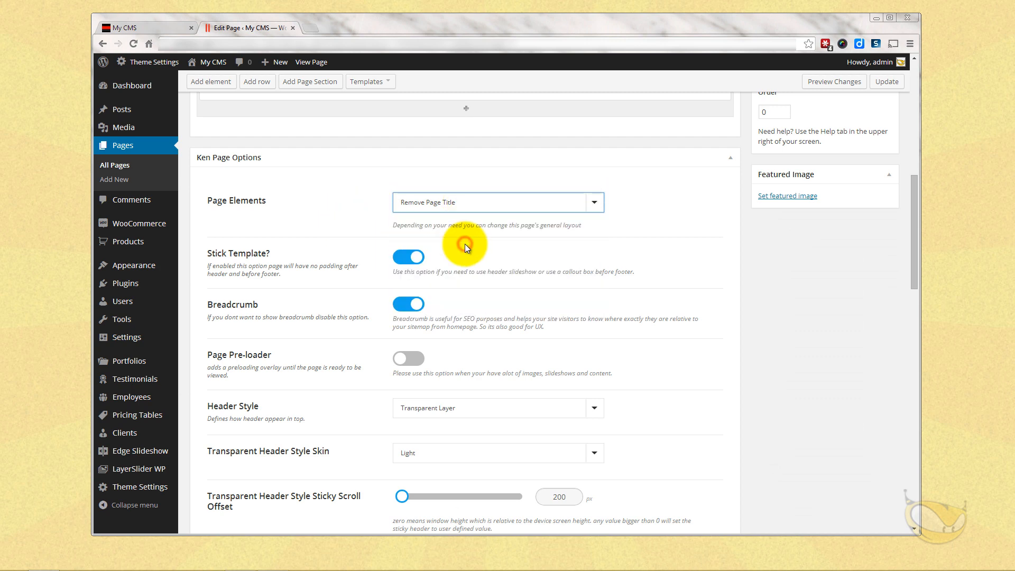
scroll(654, 289, down, 12)
scroll(652, 295, down, 6)
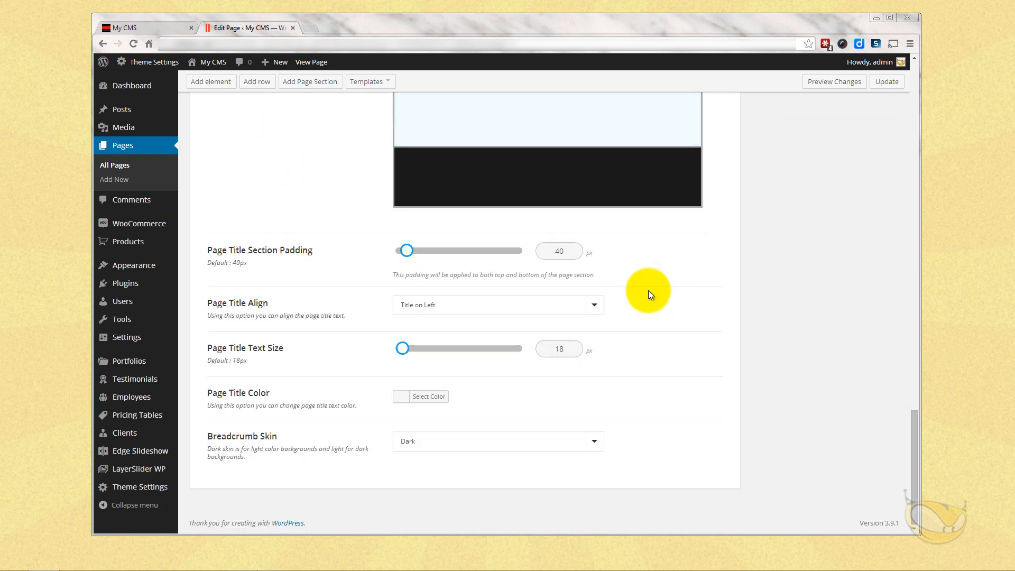
scroll(740, 418, up, 8)
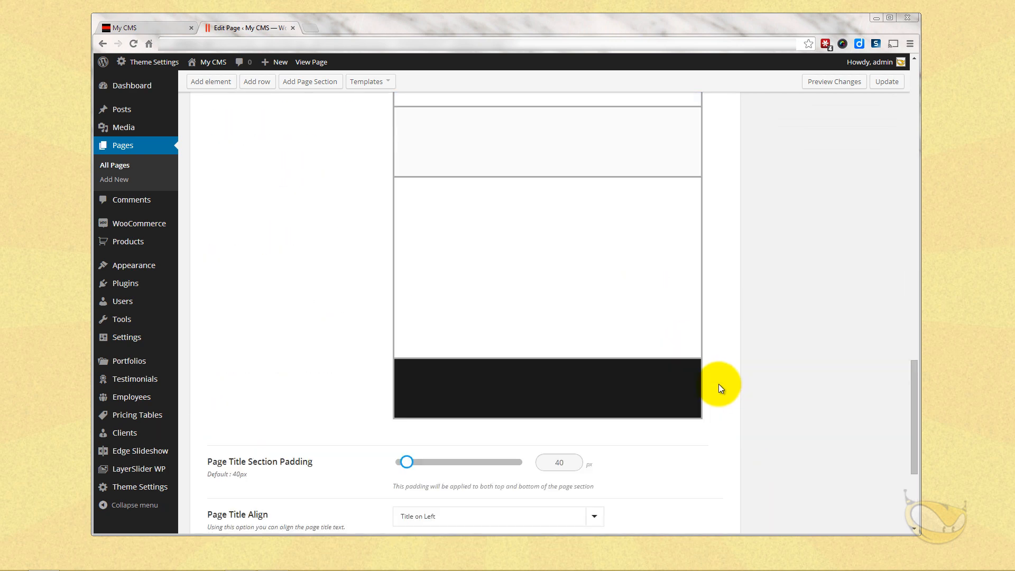
click(887, 82)
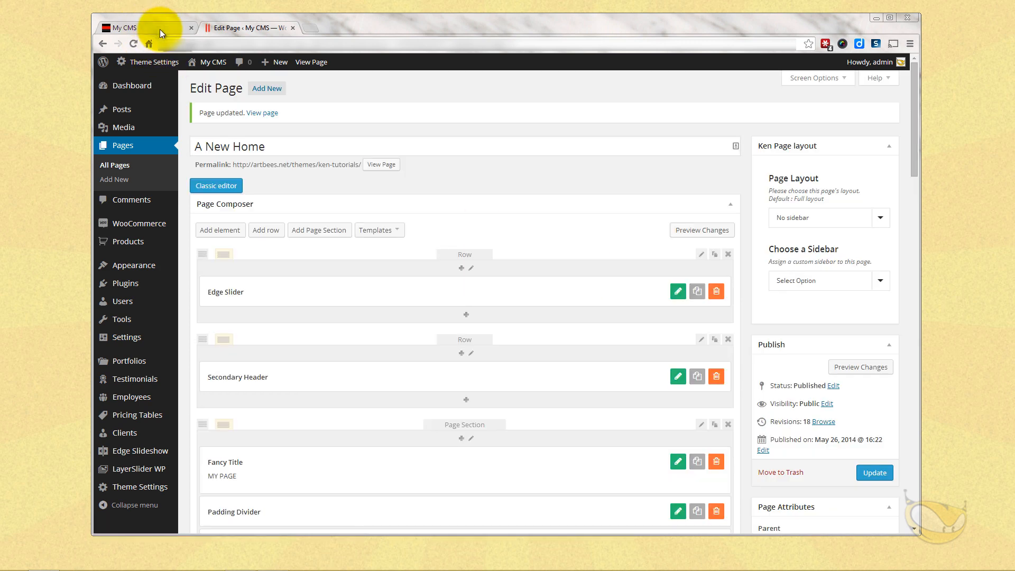
- Reload the live homepage and check the slider without the main header and the Secondary Header's sticky behaviour down to the footer
click(160, 29)
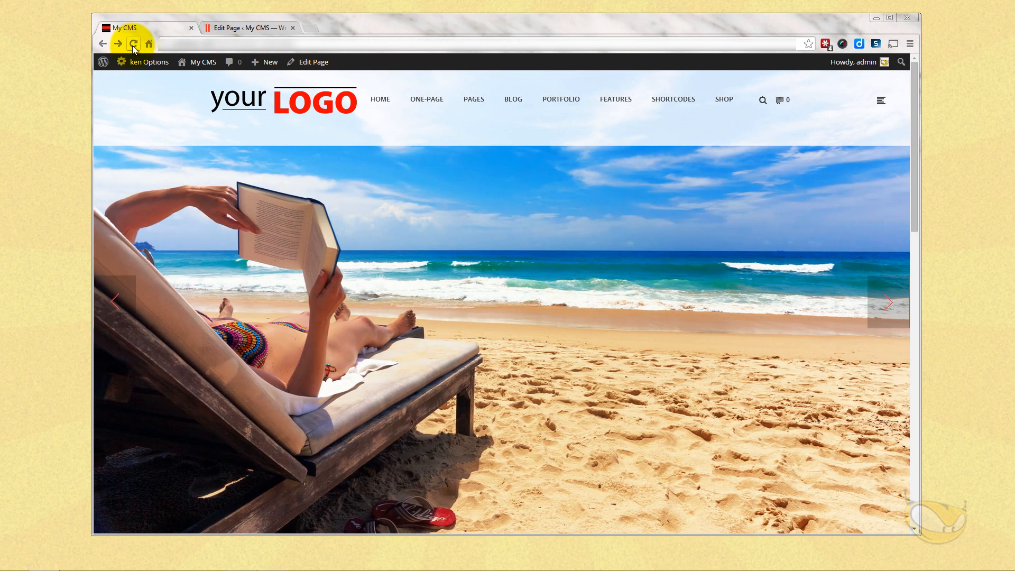
click(132, 44)
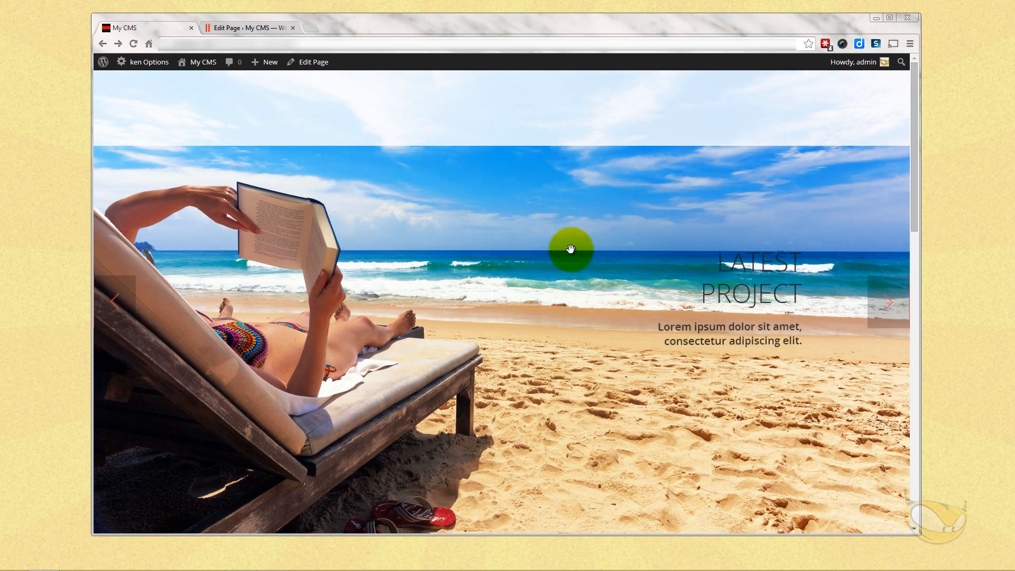
scroll(492, 206, down, 4)
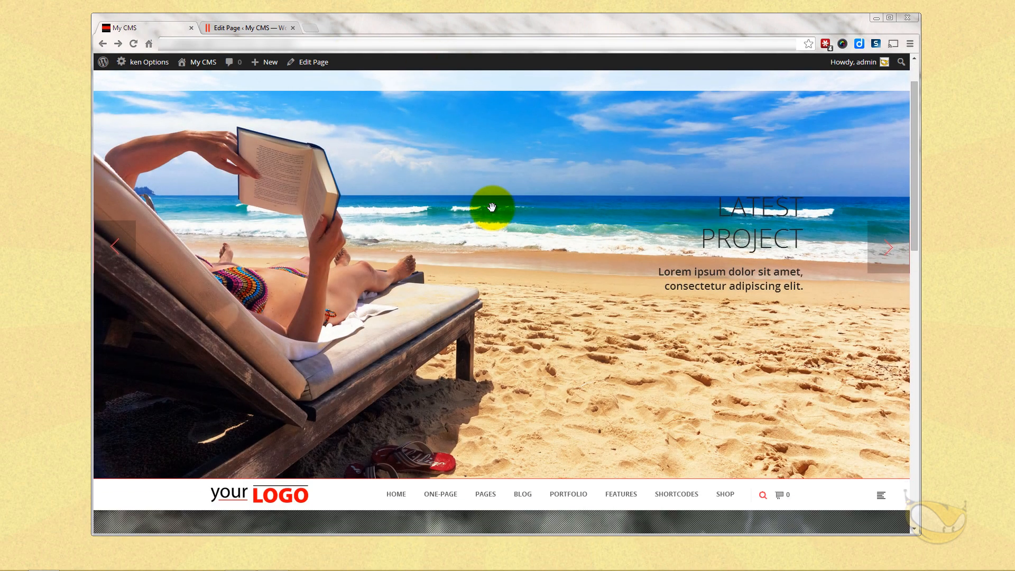
scroll(491, 207, down, 5)
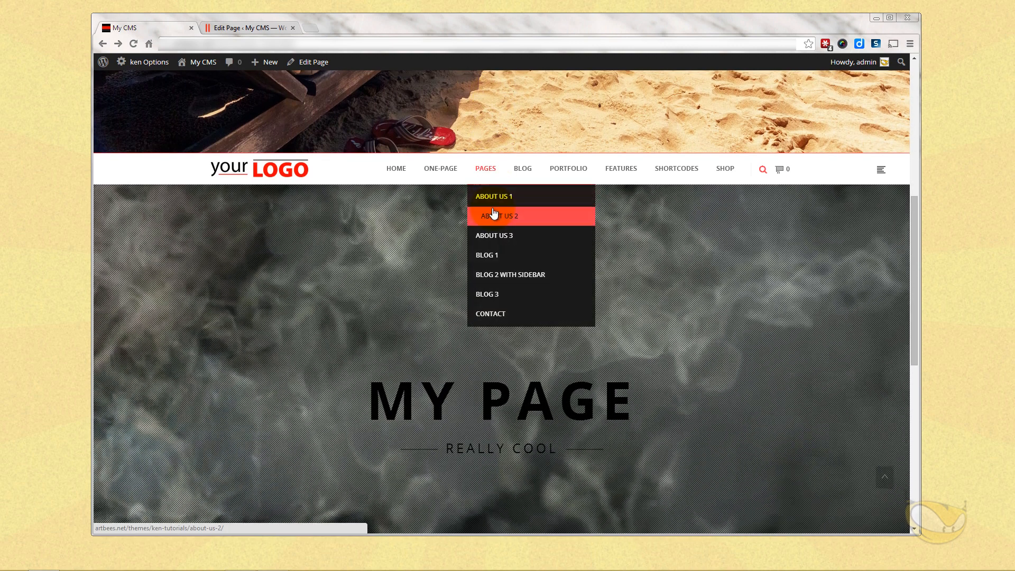
scroll(480, 221, down, 7)
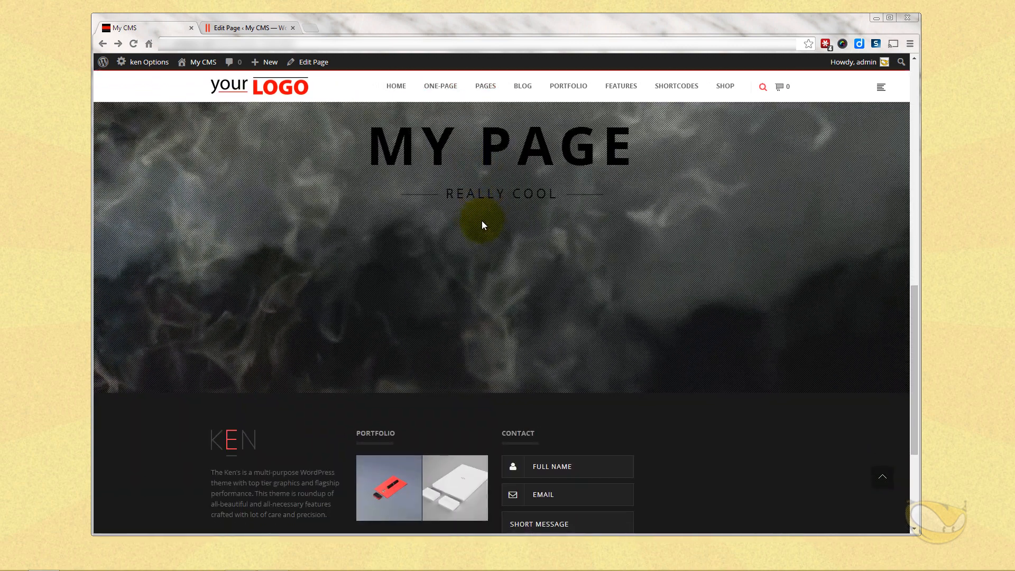
scroll(481, 225, up, 15)
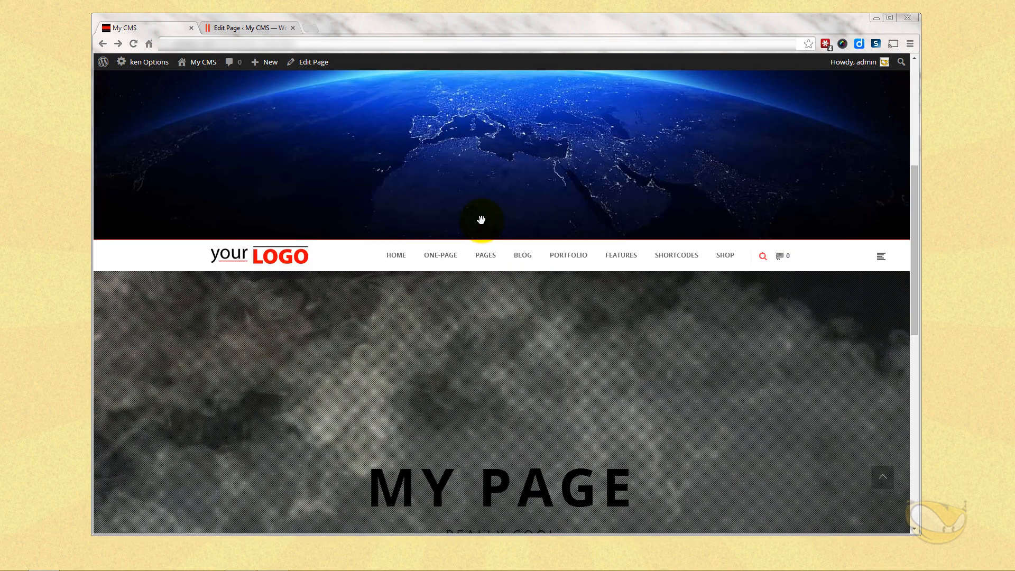
scroll(482, 224, down, 4)
scroll(481, 224, down, 10)
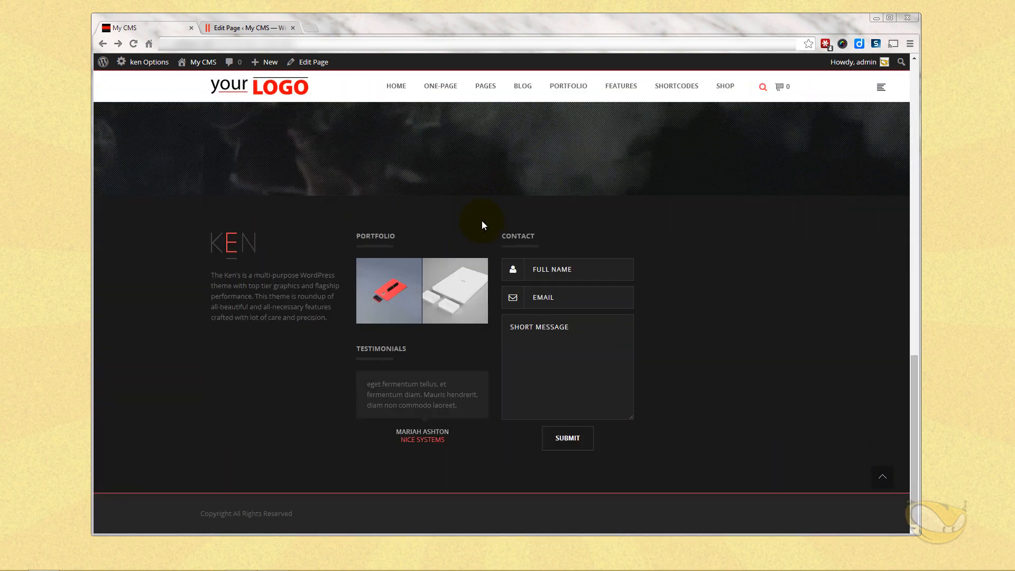
scroll(481, 221, up, 12)
scroll(478, 220, up, 4)
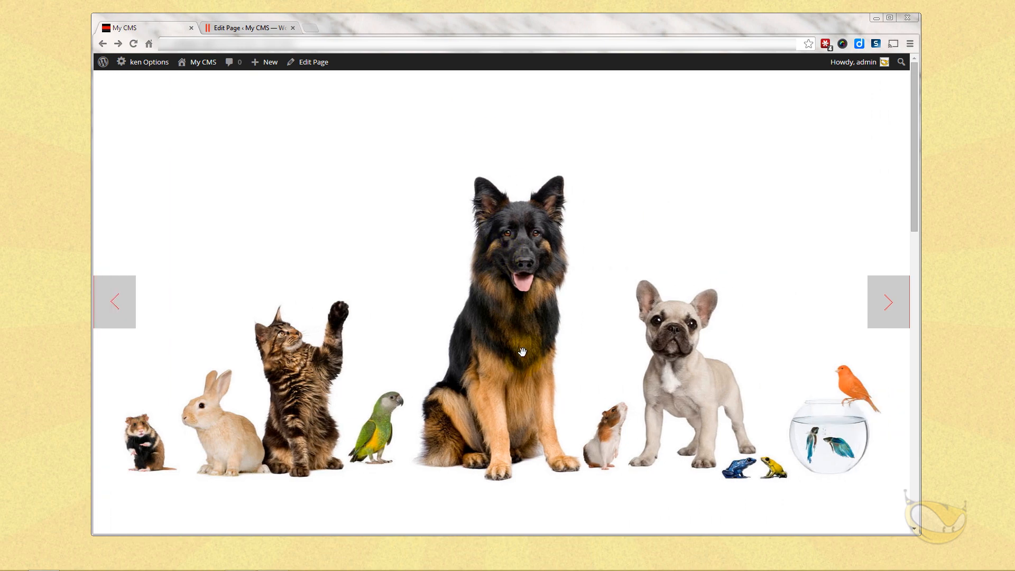
scroll(490, 457, down, 4)
scroll(490, 457, down, 10)
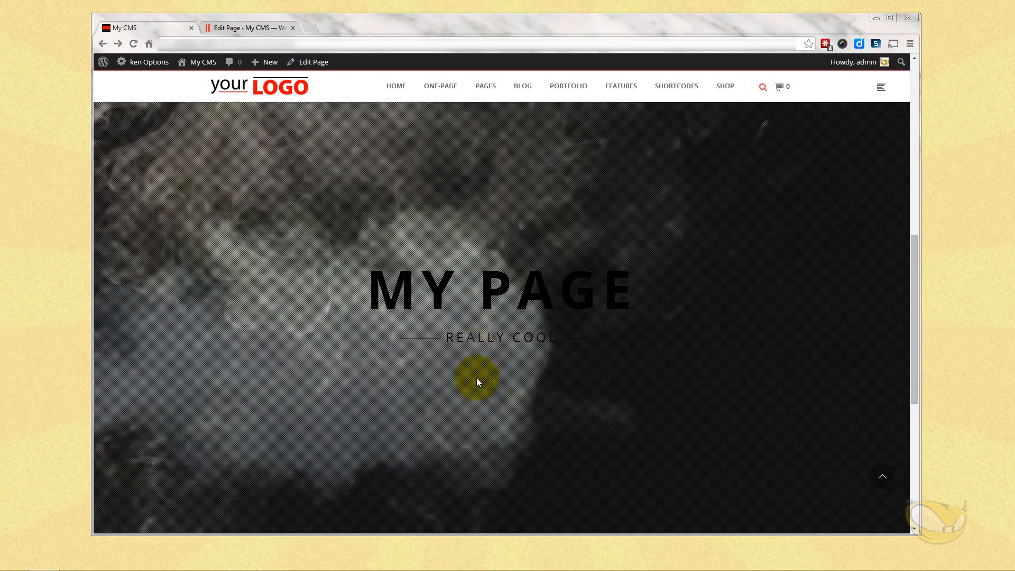
scroll(504, 348, up, 10)
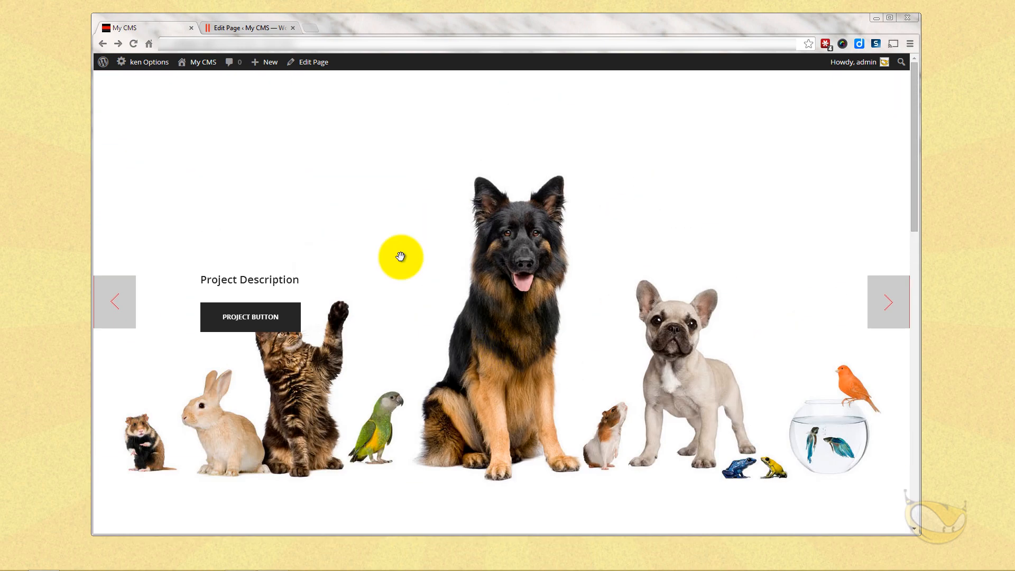